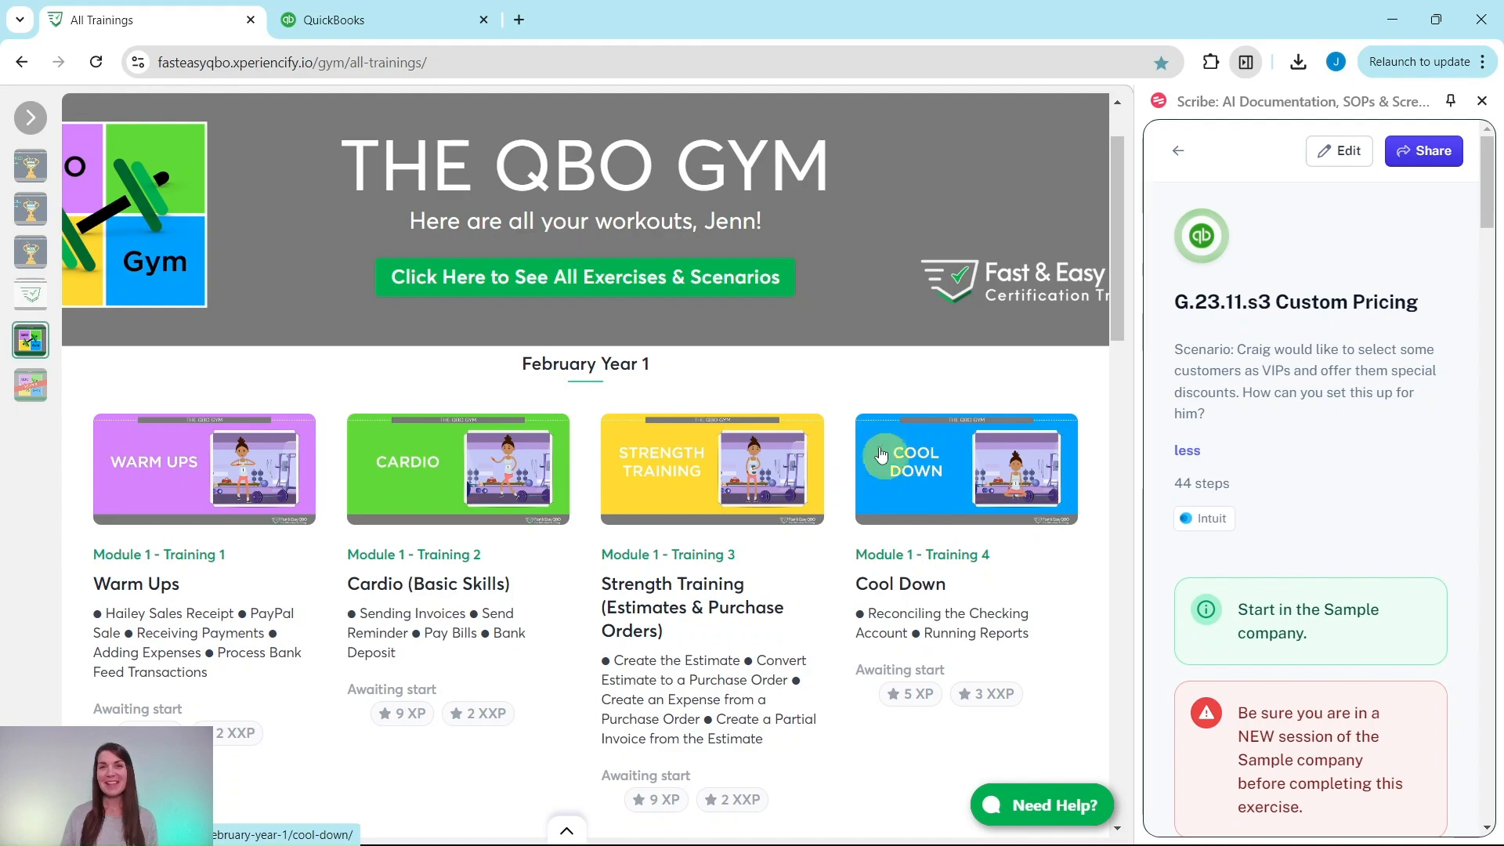
Open the November Year 1 Strength Training (Customization) workout from the list of all trainings
{"action": "scroll", "coordinate": [814, 392], "scroll_direction": "down", "scroll_amount": 20}
{"action": "scroll", "coordinate": [801, 391], "scroll_direction": "down", "scroll_amount": 20}
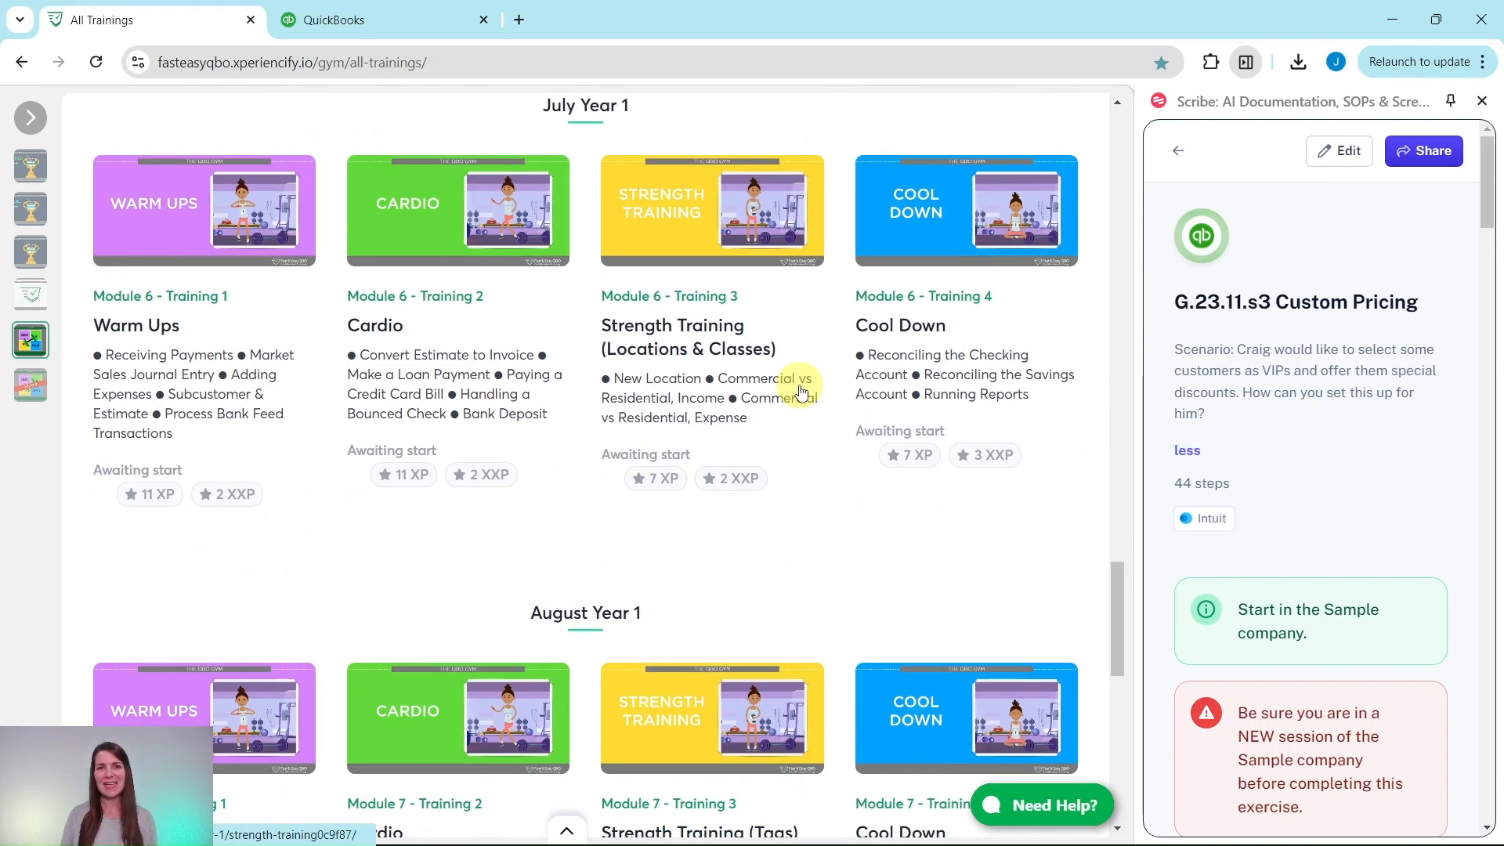
{"action": "scroll", "coordinate": [797, 384], "scroll_direction": "down", "scroll_amount": 1}
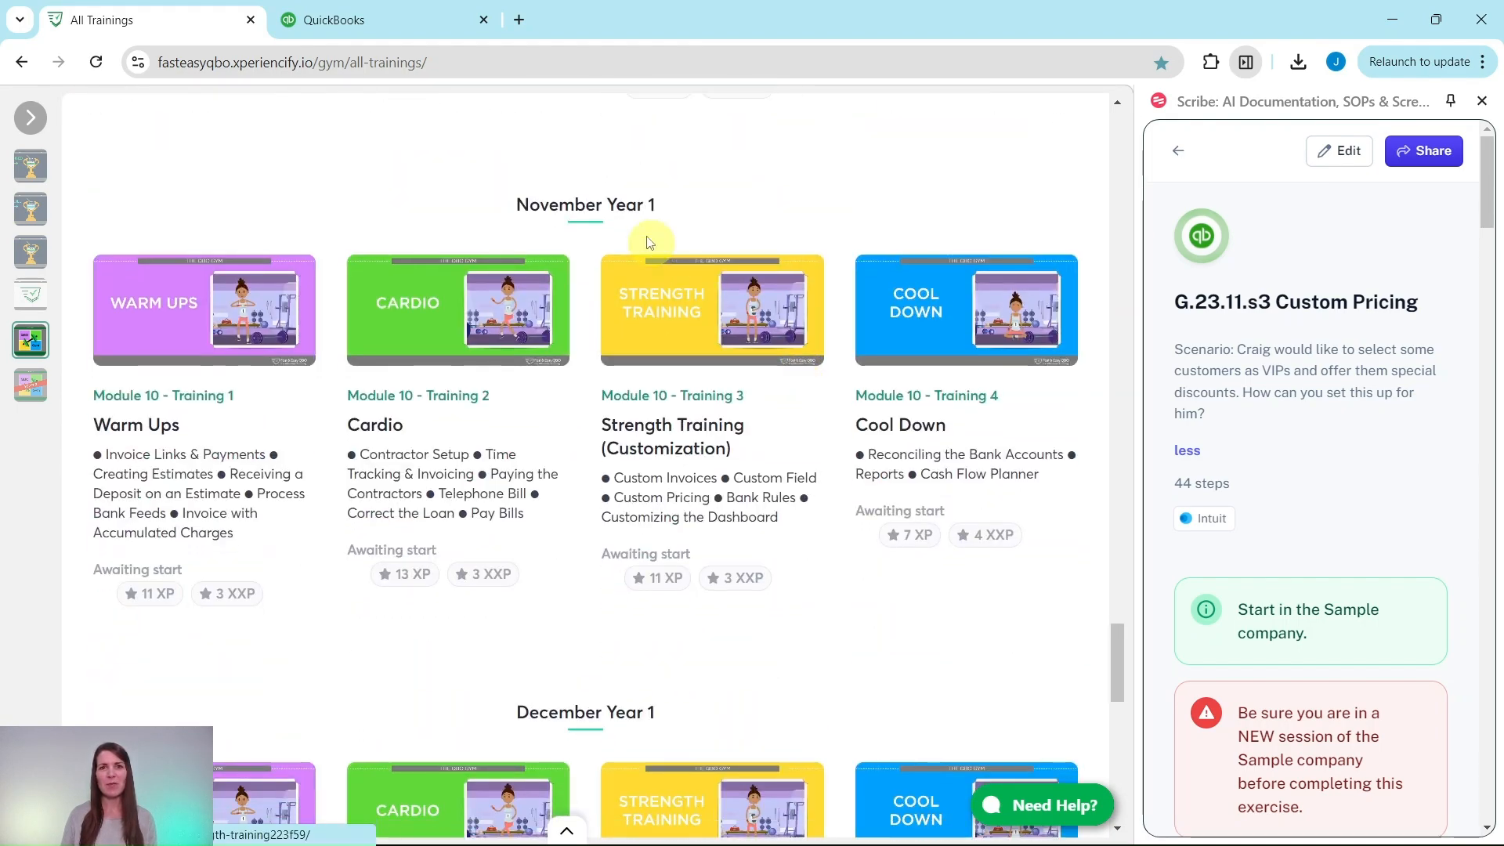
{"action": "left_click", "coordinate": [693, 329]}
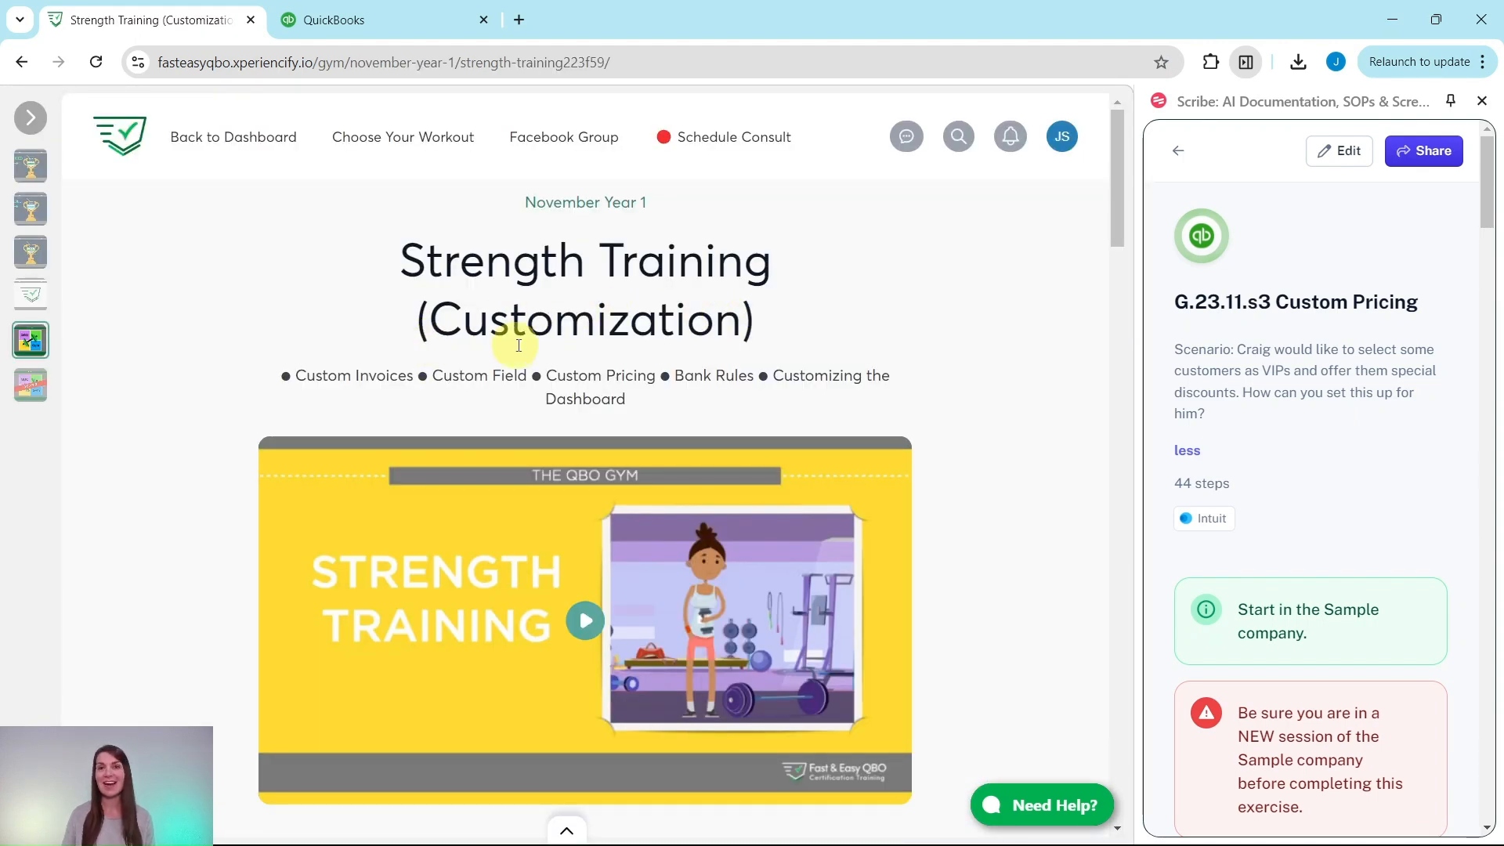
Look through the workout's quiz and hands-on exercises, and read the G.23.11.s3 Custom Pricing scenario in the exercise guide
{"action": "scroll", "coordinate": [884, 274], "scroll_direction": "down", "scroll_amount": 2}
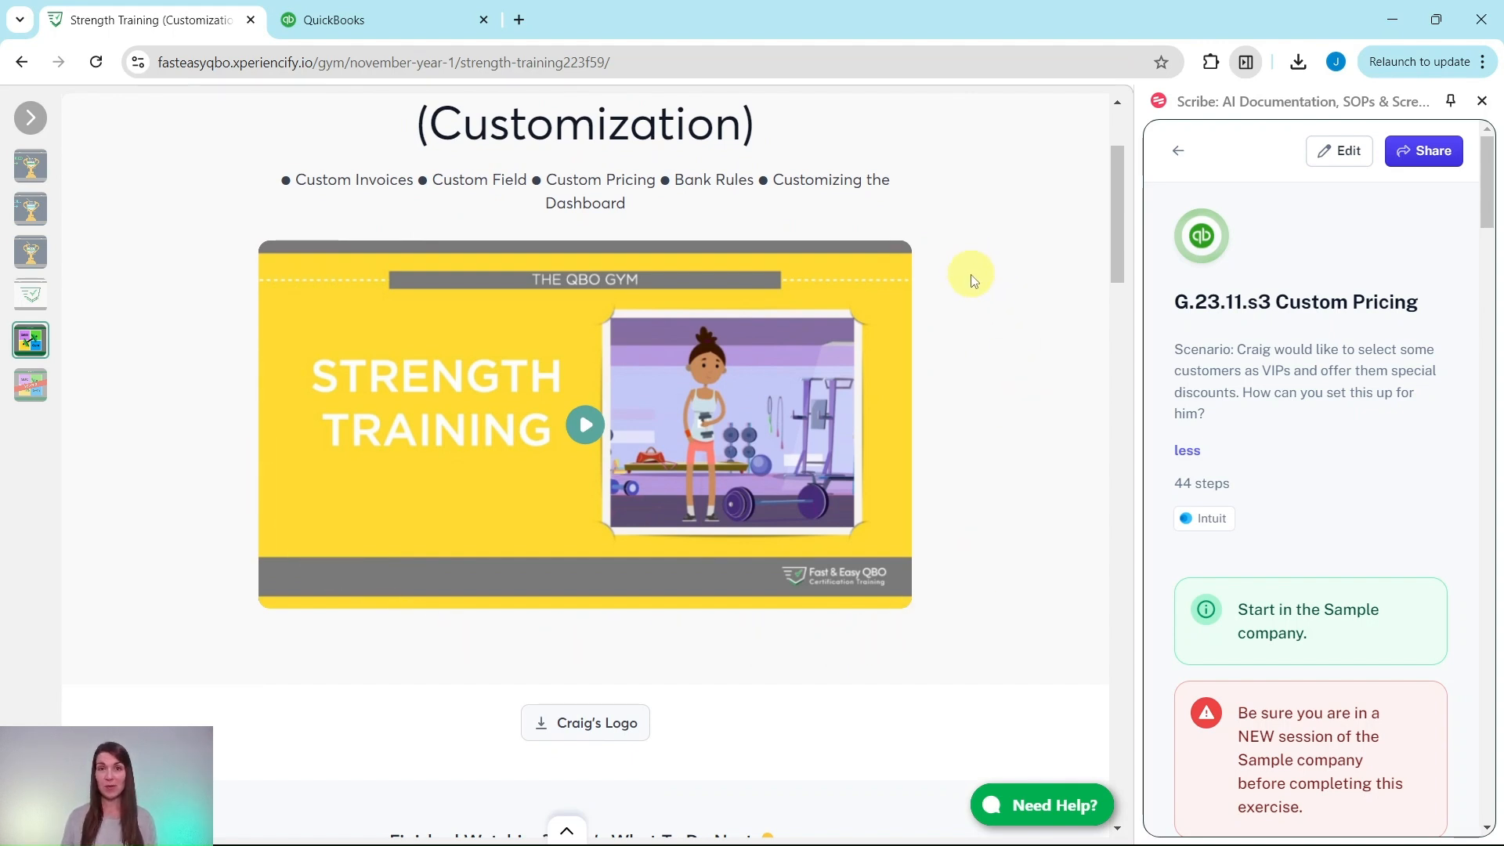
{"action": "scroll", "coordinate": [970, 271], "scroll_direction": "down", "scroll_amount": 12}
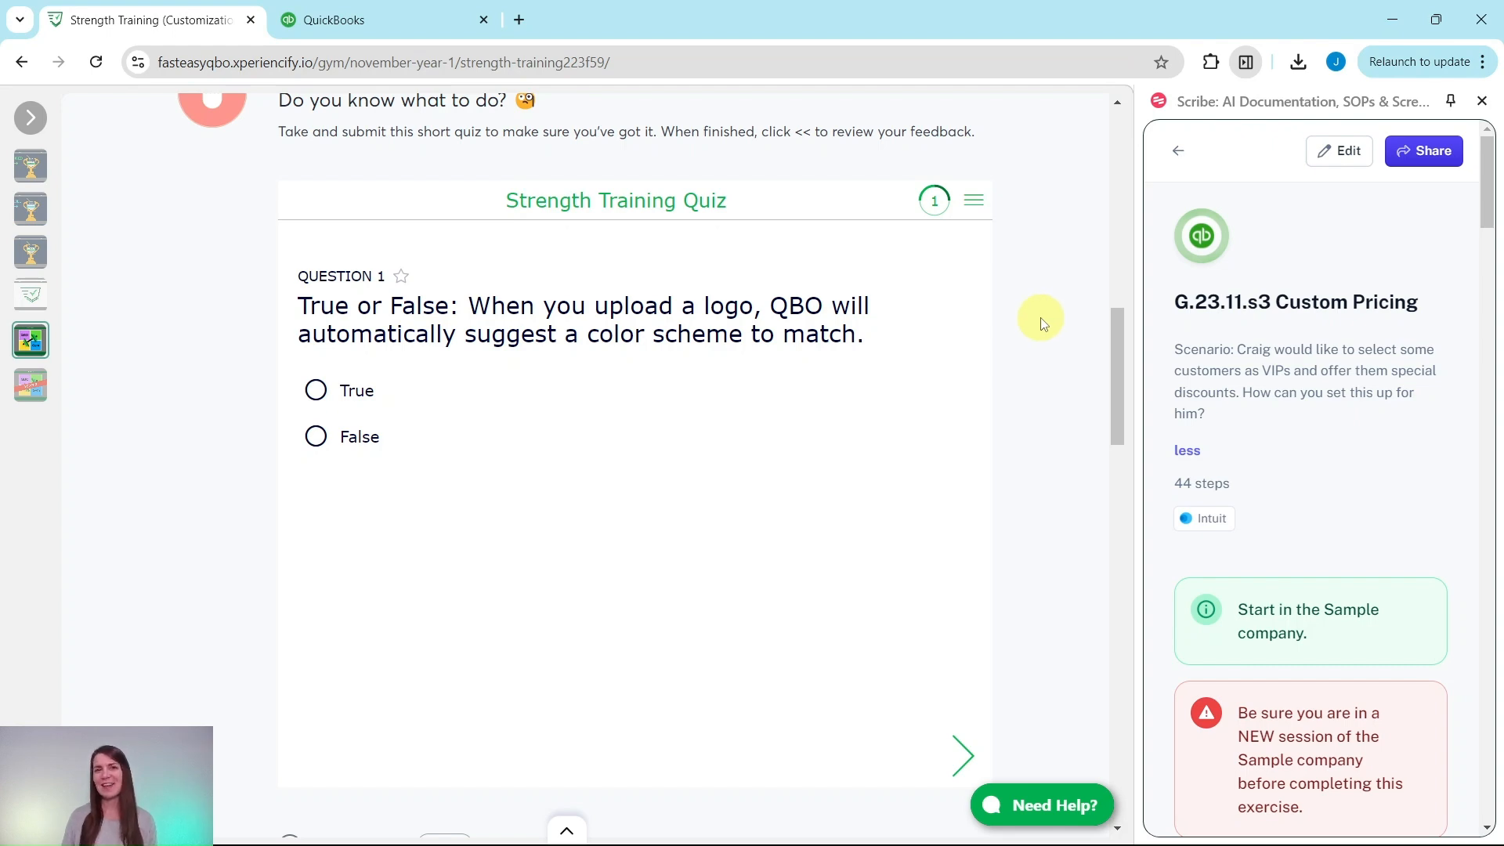
{"action": "scroll", "coordinate": [1041, 321], "scroll_direction": "down", "scroll_amount": 10}
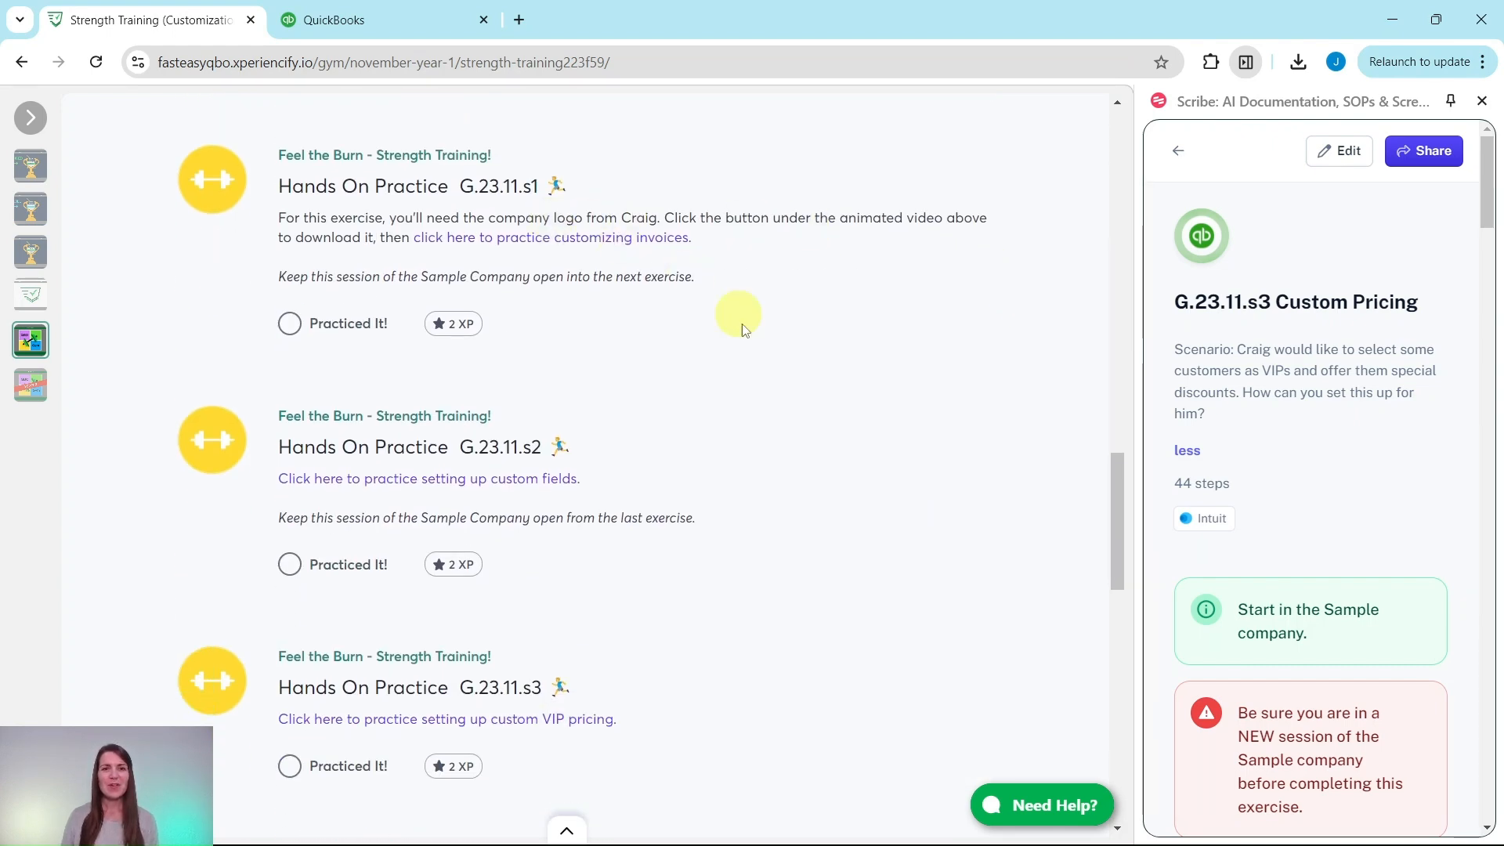
{"action": "scroll", "coordinate": [537, 463], "scroll_direction": "down", "scroll_amount": 6}
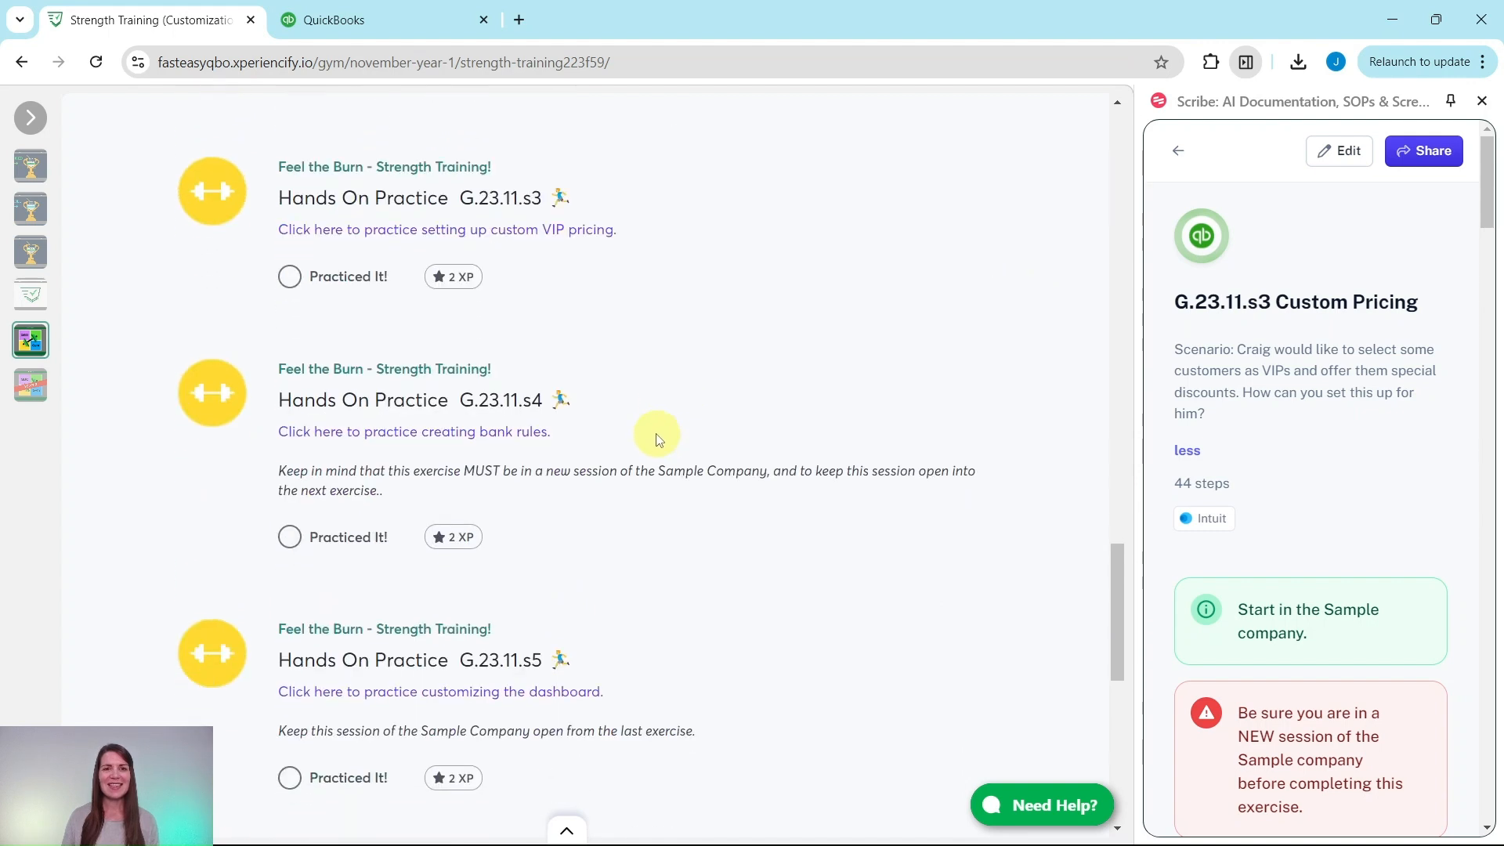
{"action": "scroll", "coordinate": [661, 441], "scroll_direction": "down", "scroll_amount": 6}
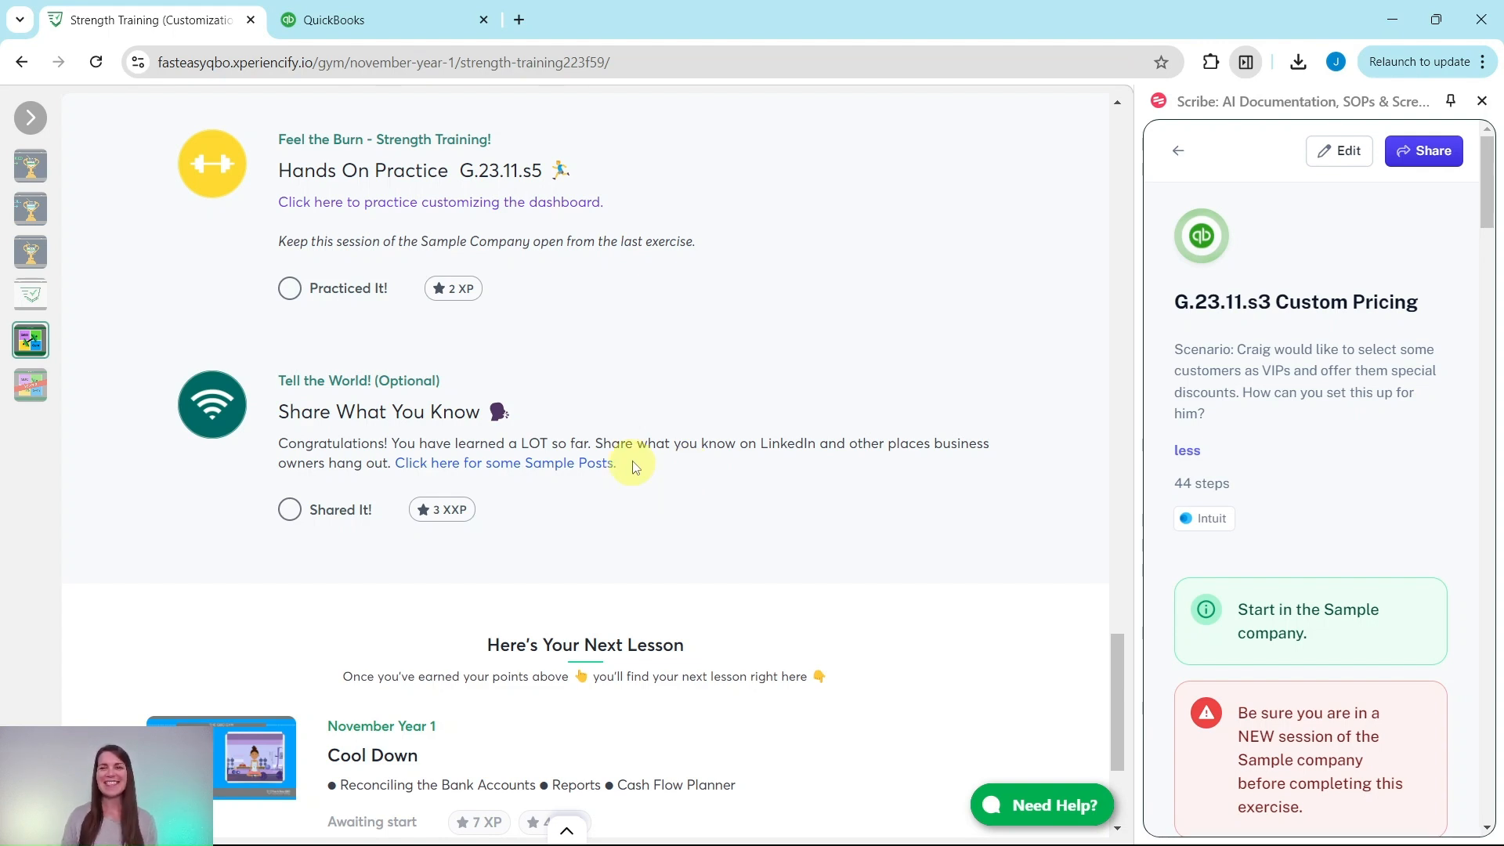
{"action": "scroll", "coordinate": [631, 443], "scroll_direction": "up", "scroll_amount": 6}
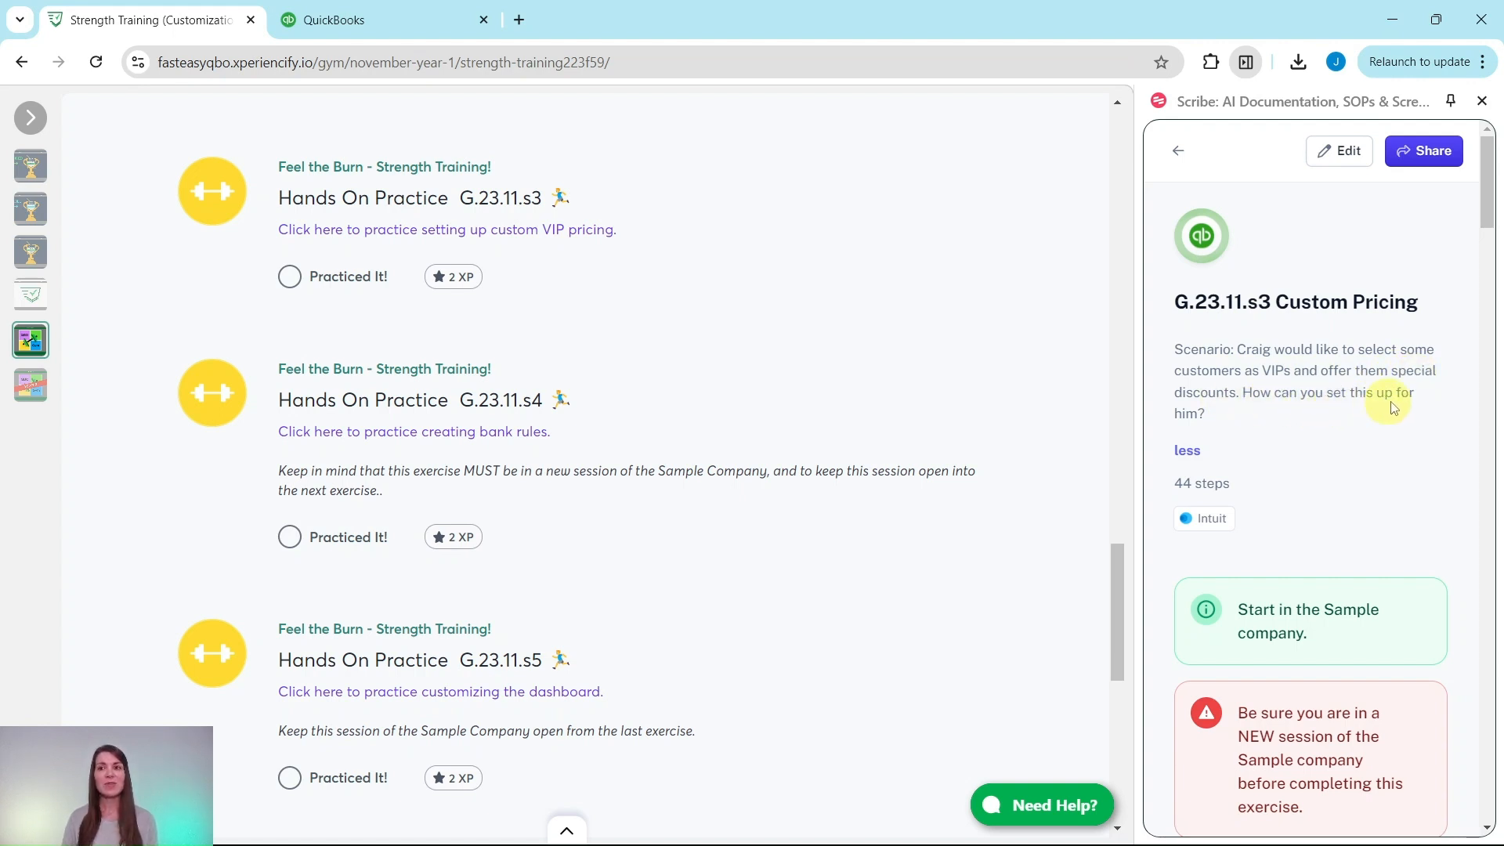
{"action": "scroll", "coordinate": [1336, 419], "scroll_direction": "down", "scroll_amount": 3}
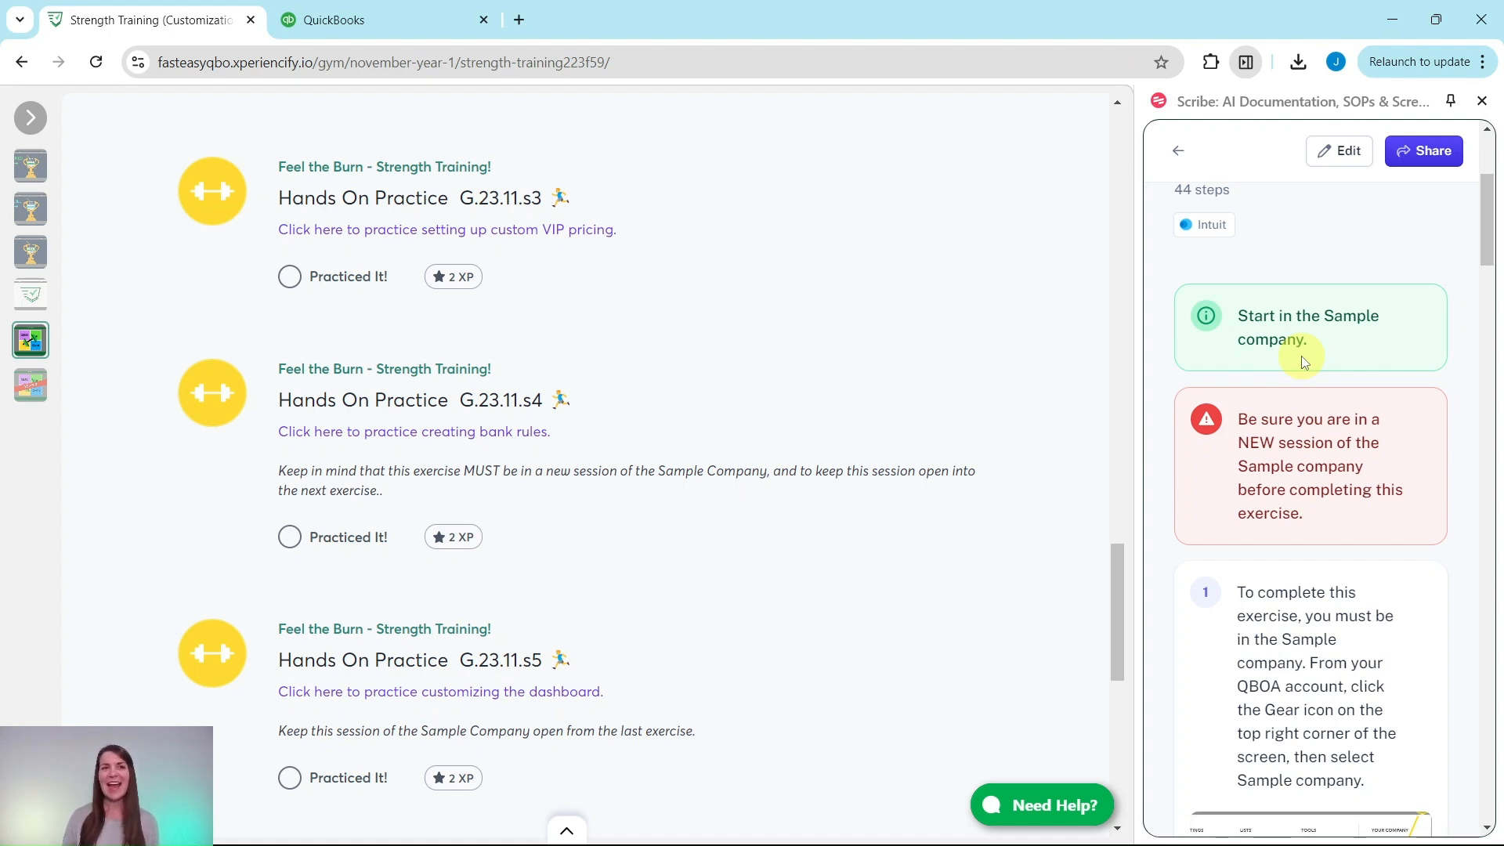
Switch to the QuickBooks sample company, read the guide's criteria for VIP customers, and open the Reports page
{"action": "left_click", "coordinate": [337, 20]}
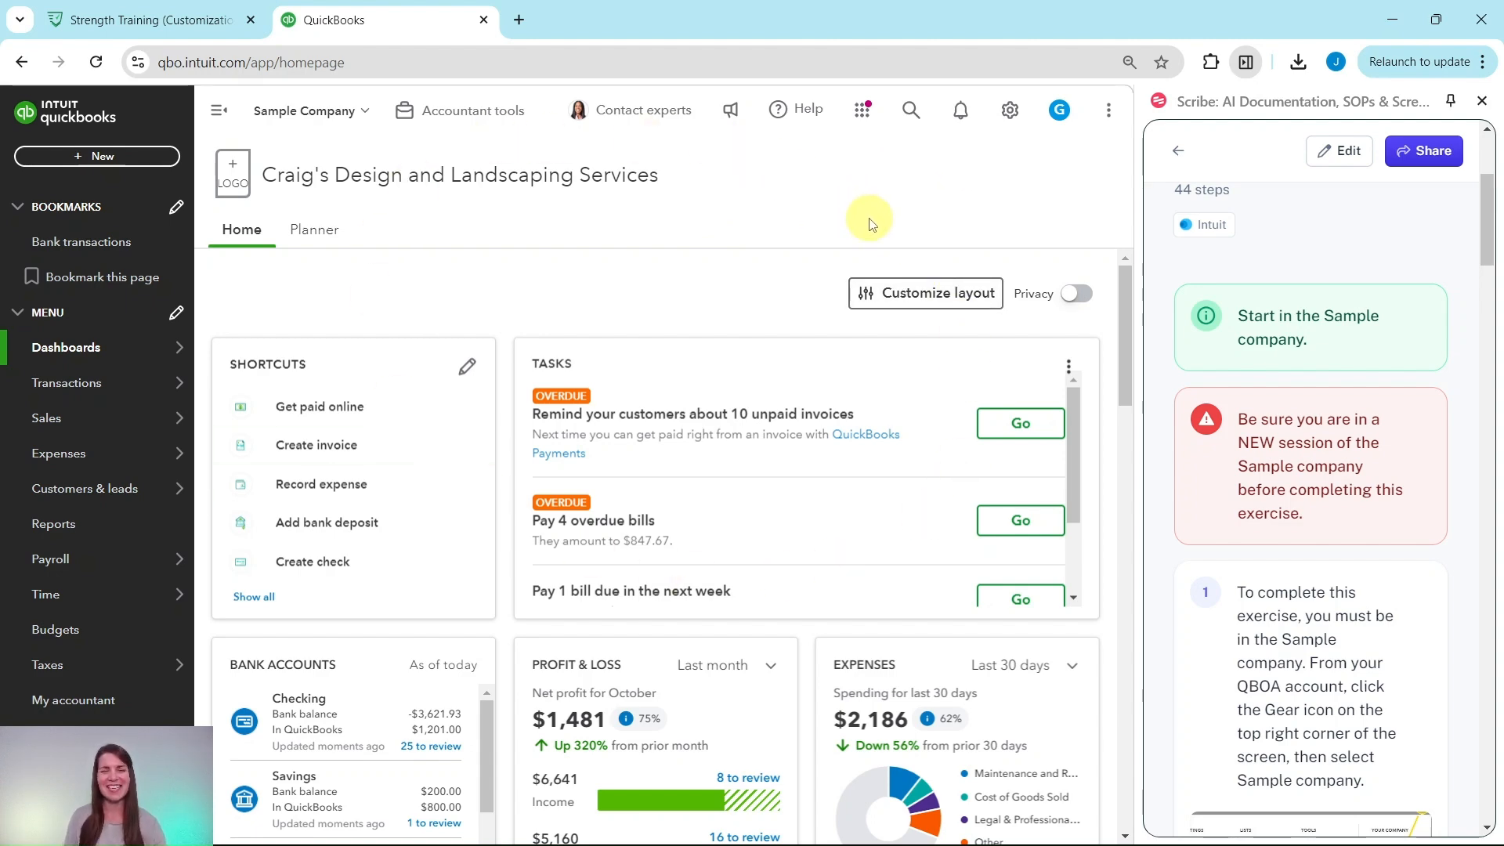
{"action": "scroll", "coordinate": [1290, 284], "scroll_direction": "down", "scroll_amount": 4}
{"action": "scroll", "coordinate": [1291, 284], "scroll_direction": "down", "scroll_amount": 12}
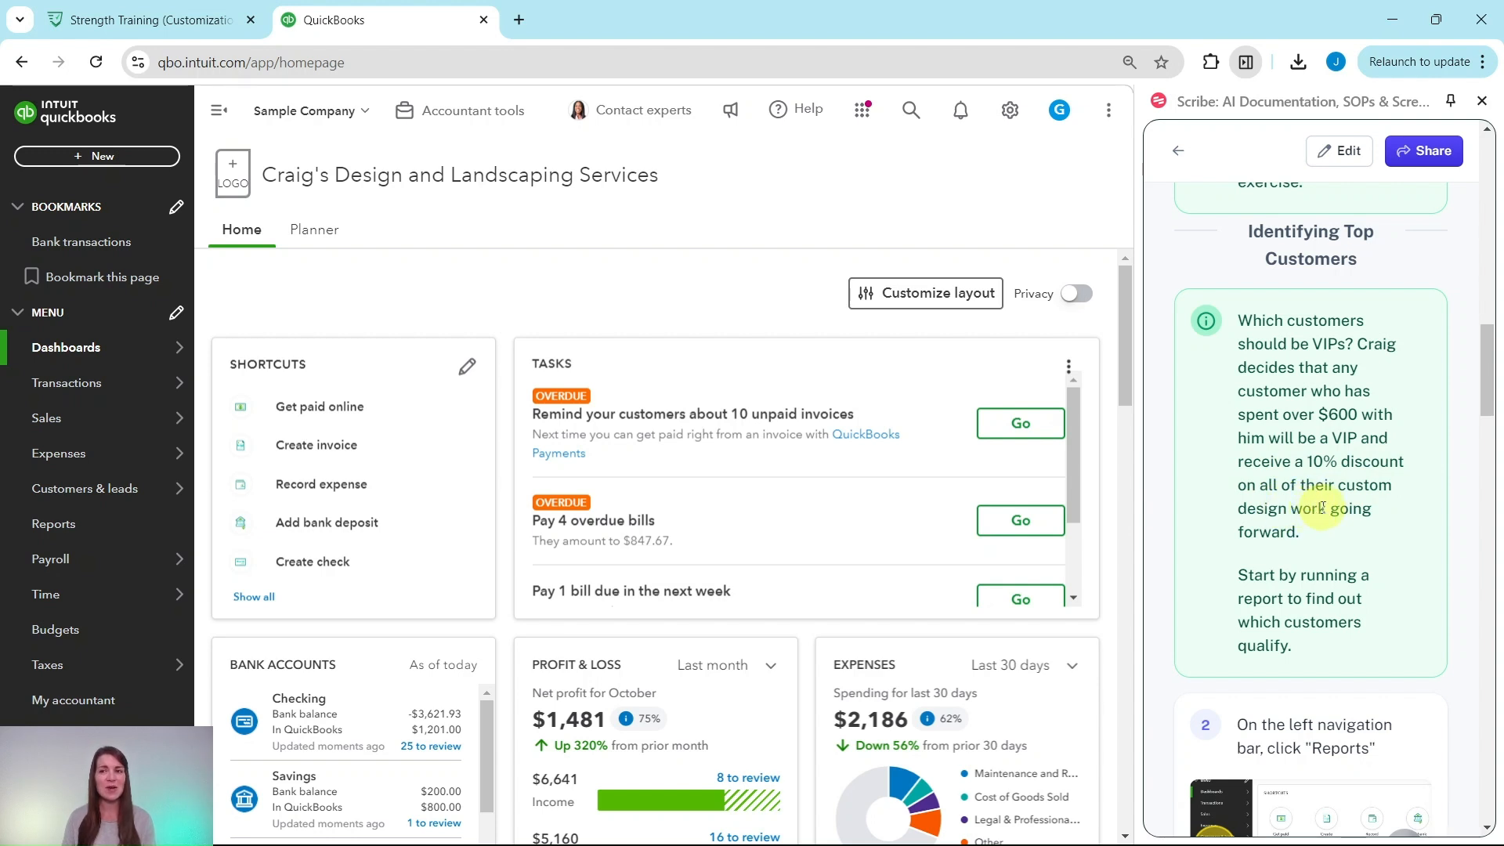
{"action": "scroll", "coordinate": [1350, 499], "scroll_direction": "down", "scroll_amount": 3}
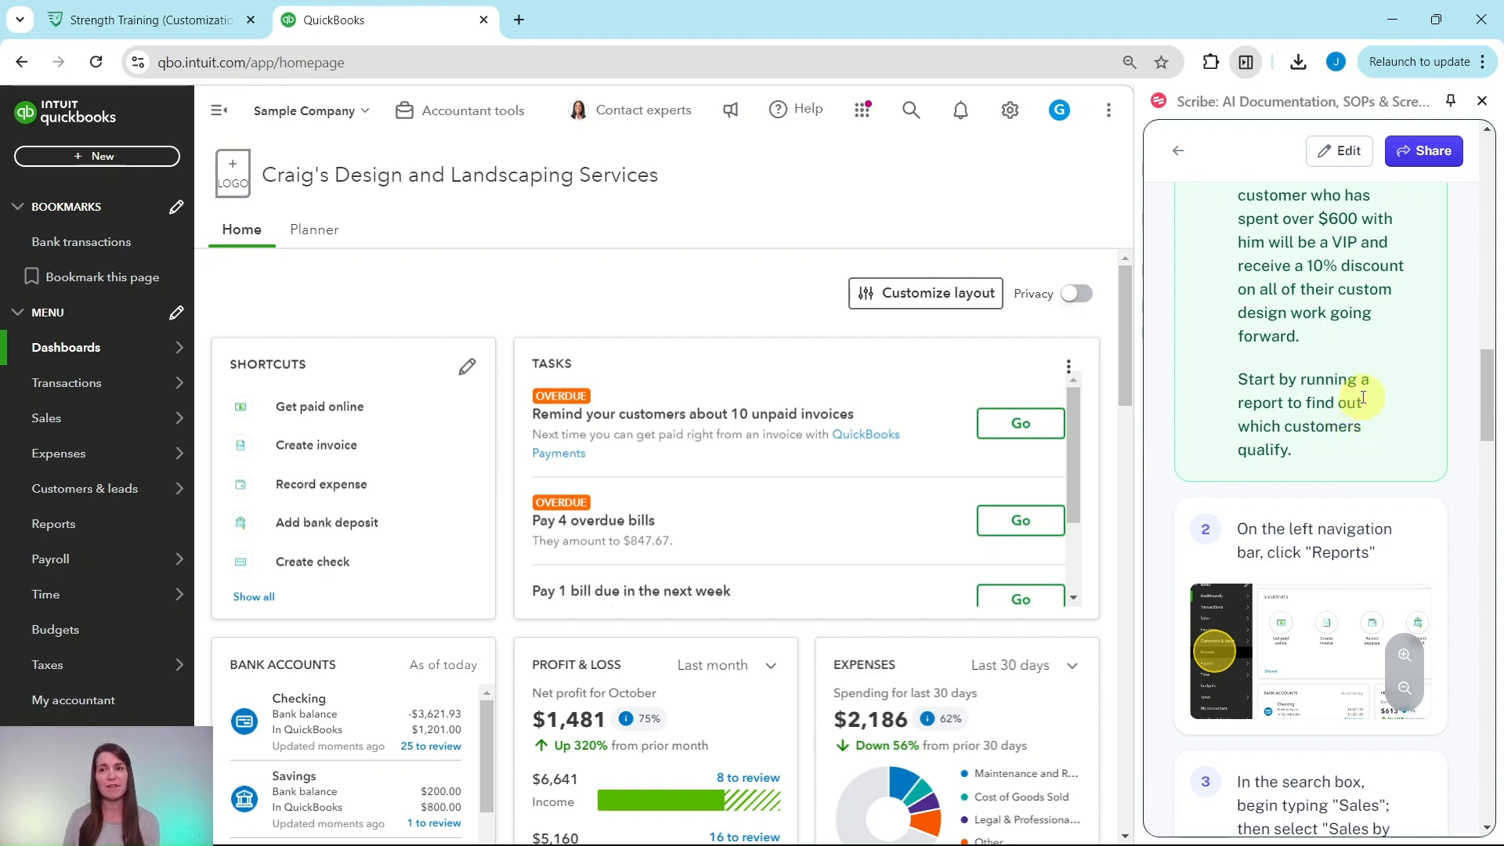
{"action": "scroll", "coordinate": [1358, 407], "scroll_direction": "down", "scroll_amount": 3}
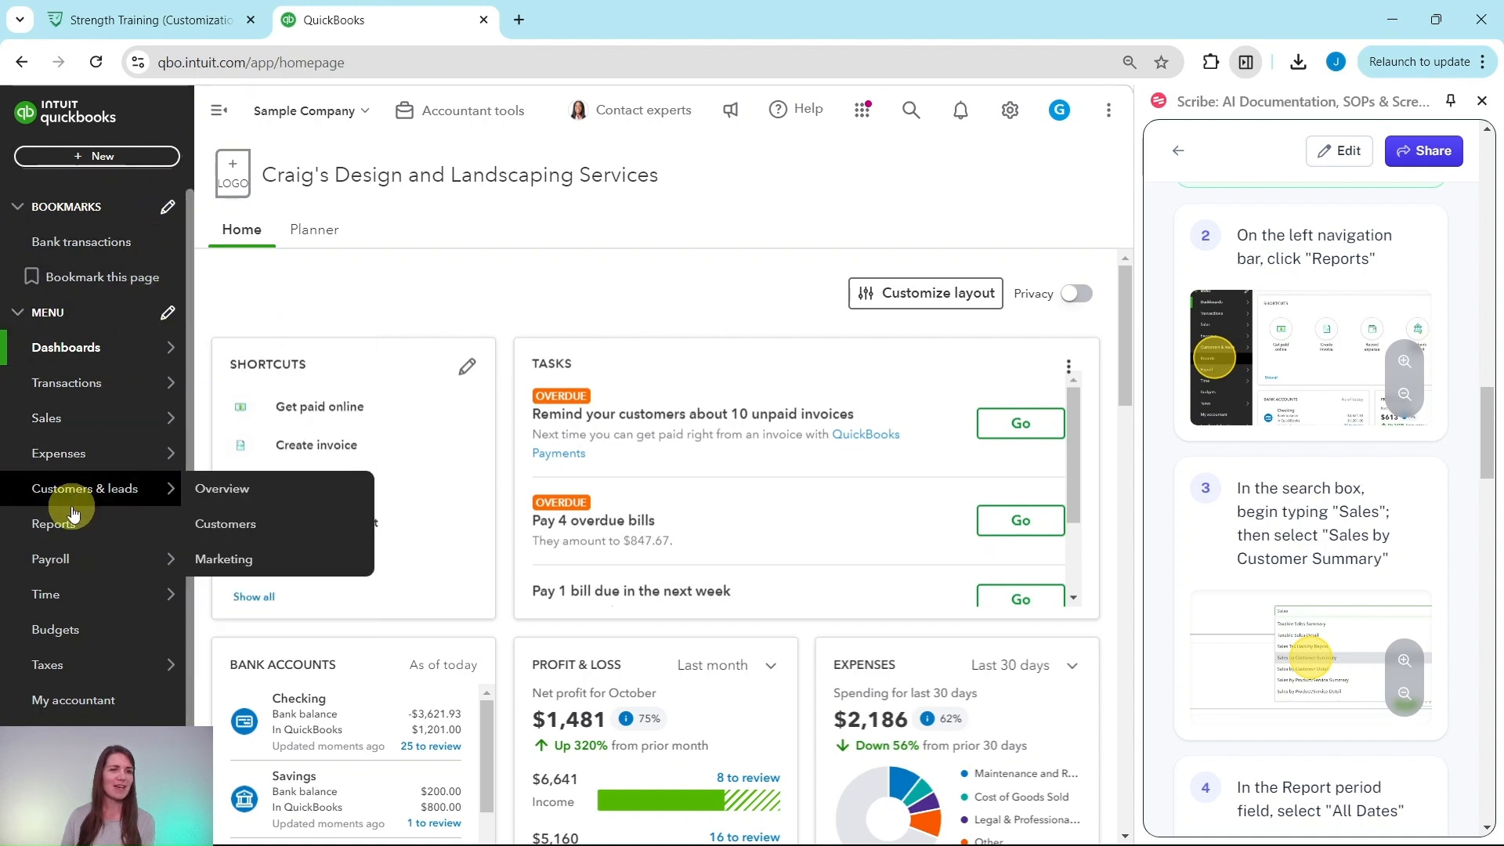
{"action": "left_click", "coordinate": [50, 529]}
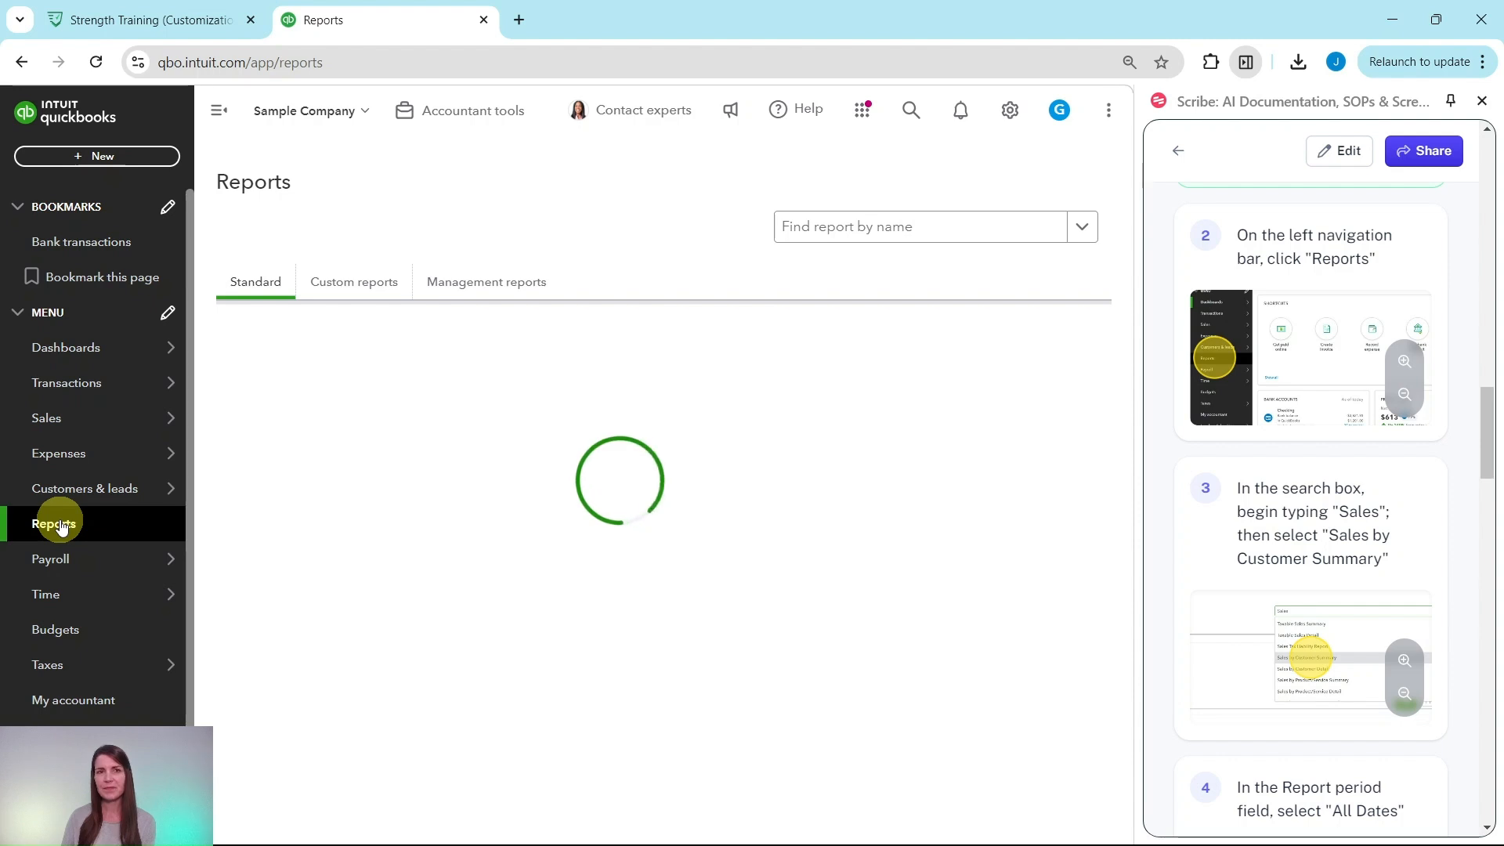
Search the reports for "Sales", open Sales by Customer Summary, and run it for All Dates
{"action": "scroll", "coordinate": [1257, 391], "scroll_direction": "down", "scroll_amount": 2}
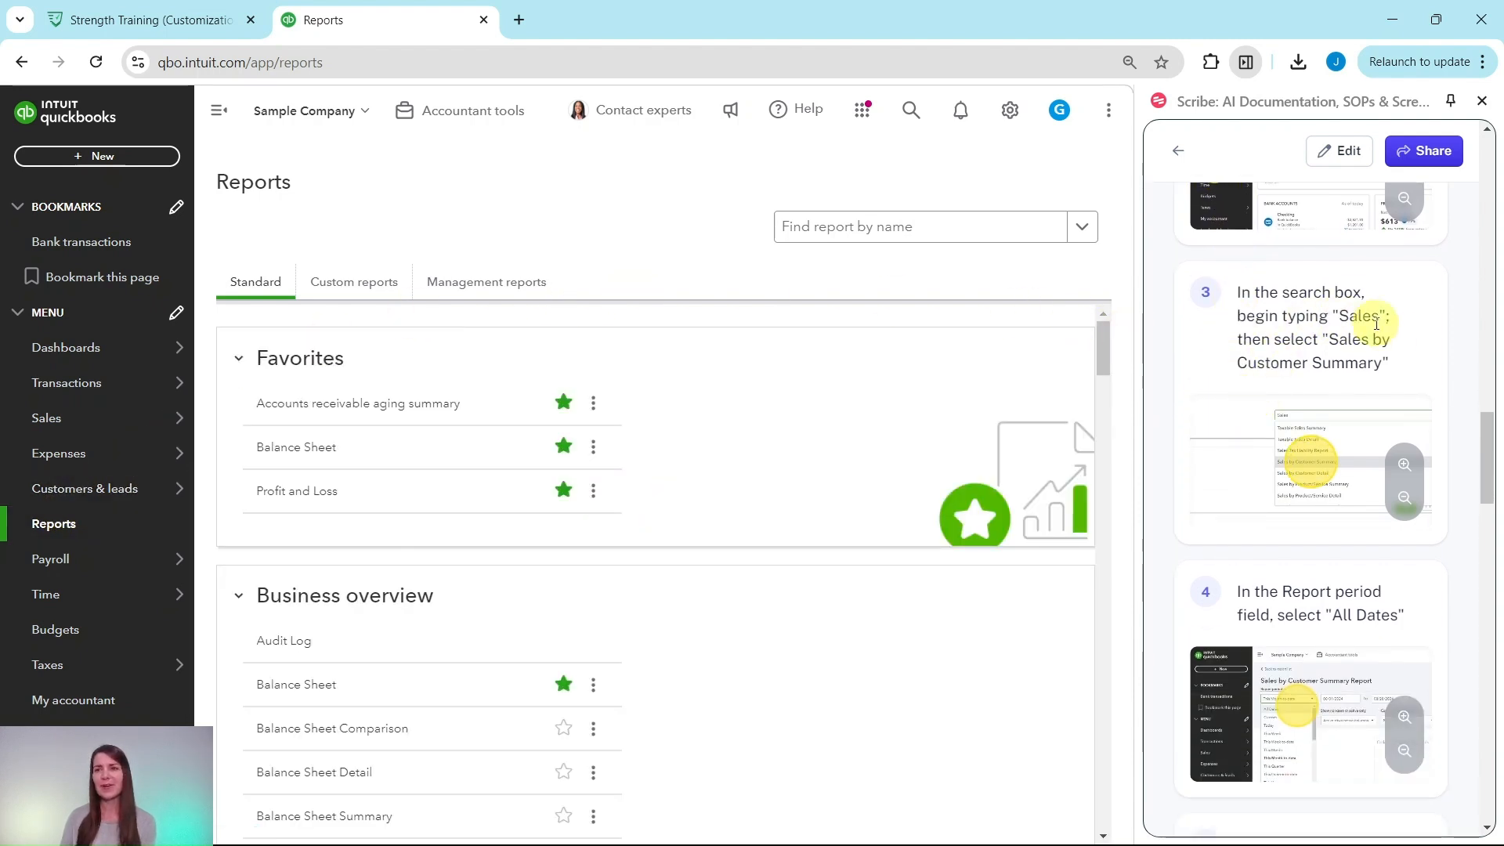
{"action": "left_click", "coordinate": [874, 230]}
{"action": "type", "text": "Sales"}
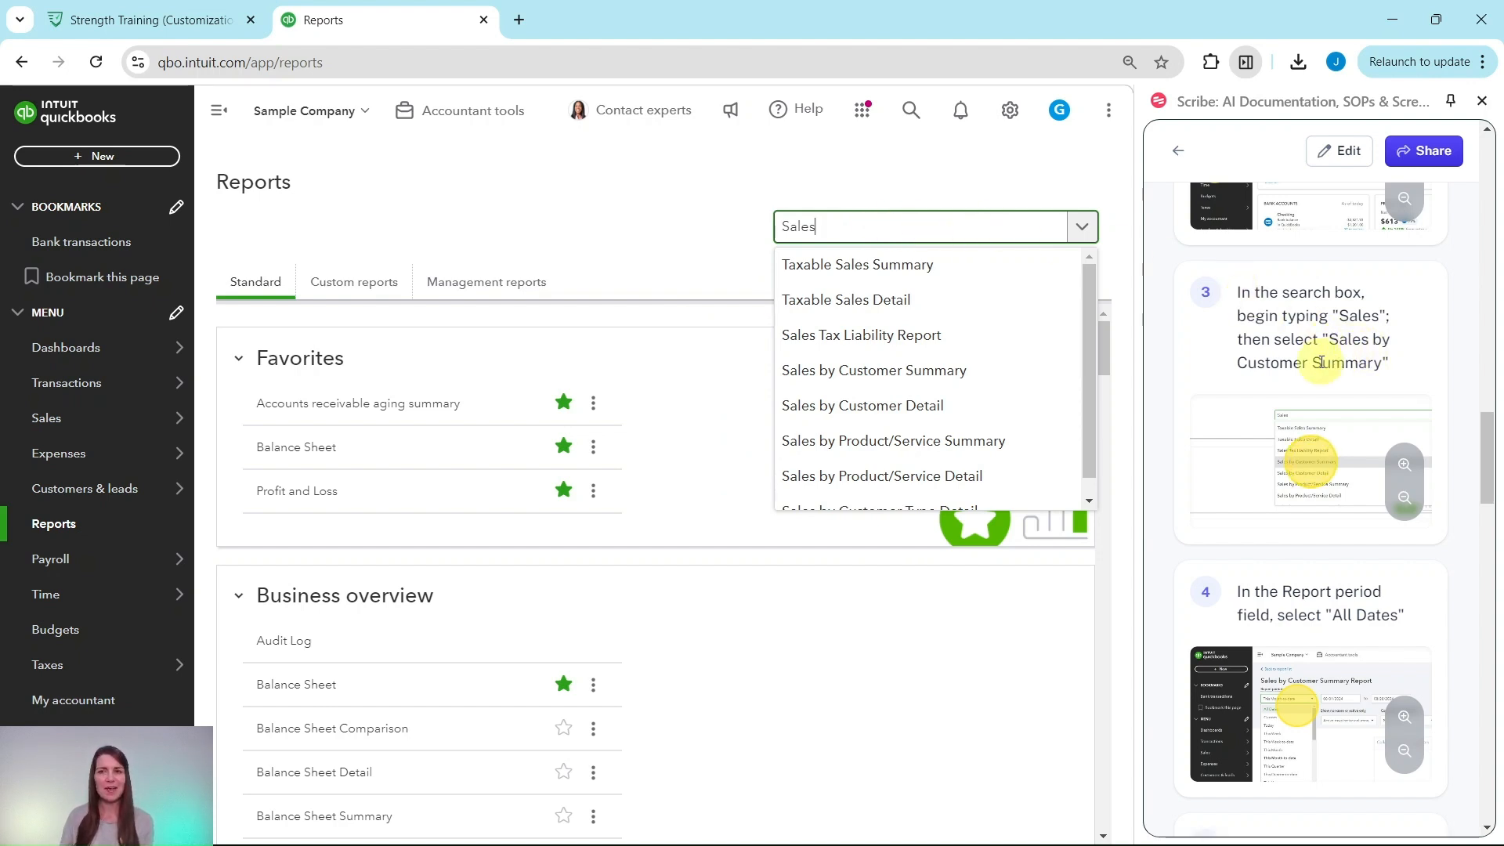
{"action": "left_click", "coordinate": [912, 372]}
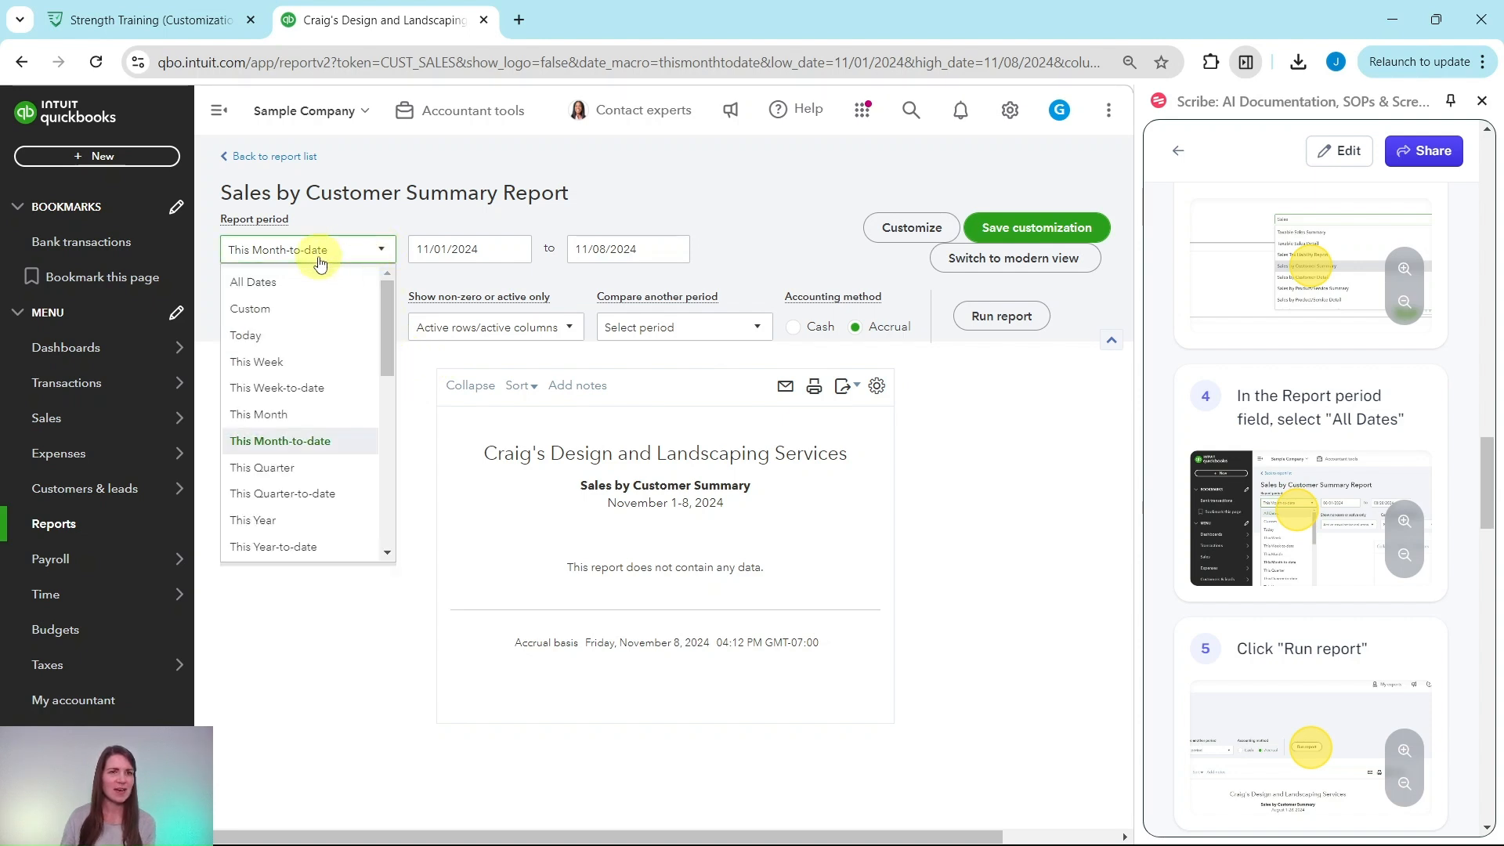
{"action": "left_click", "coordinate": [247, 288]}
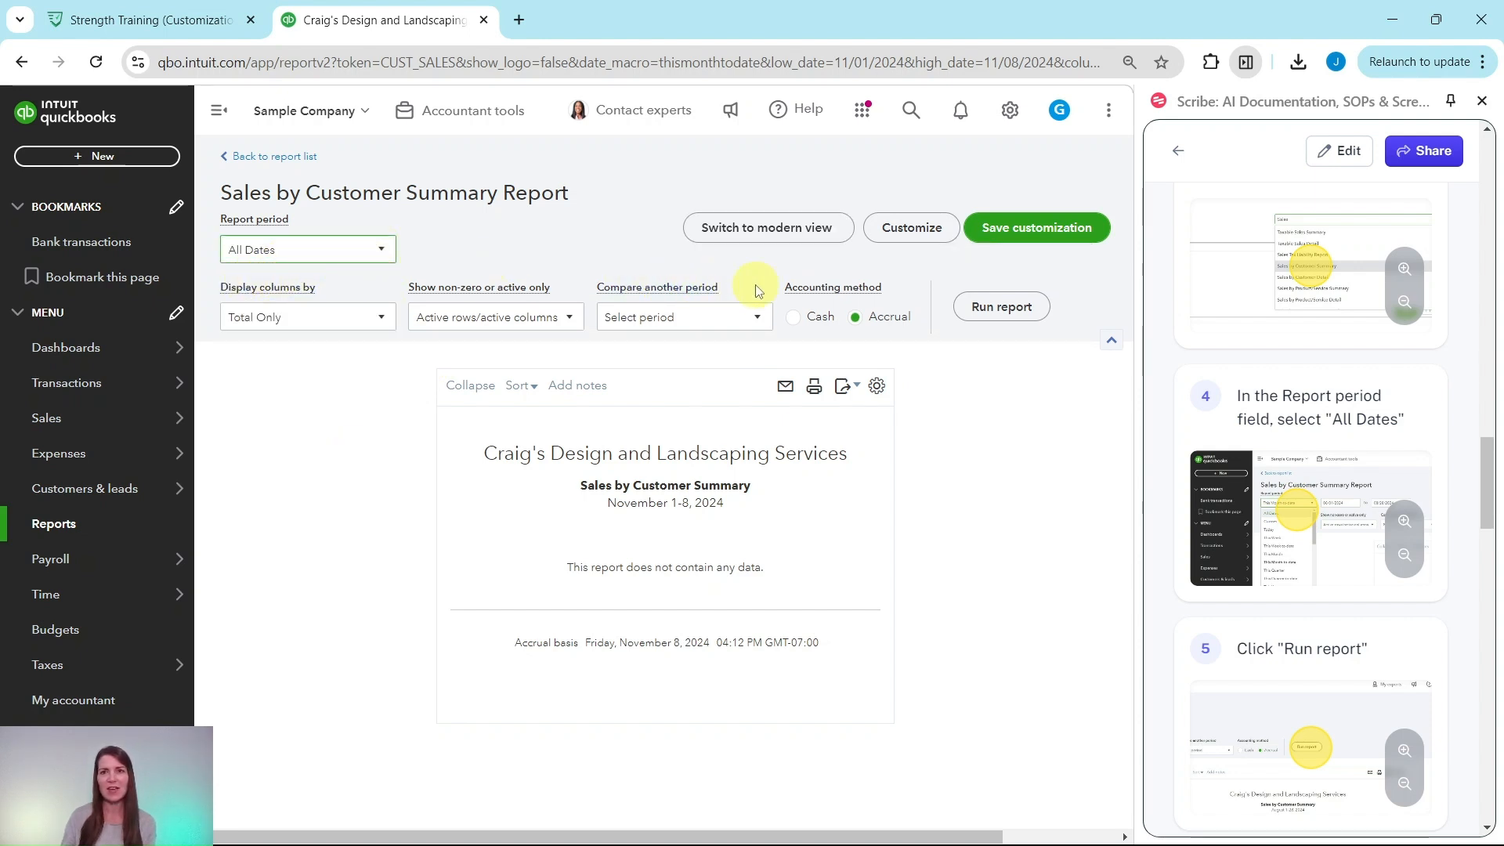
{"action": "left_click", "coordinate": [994, 306]}
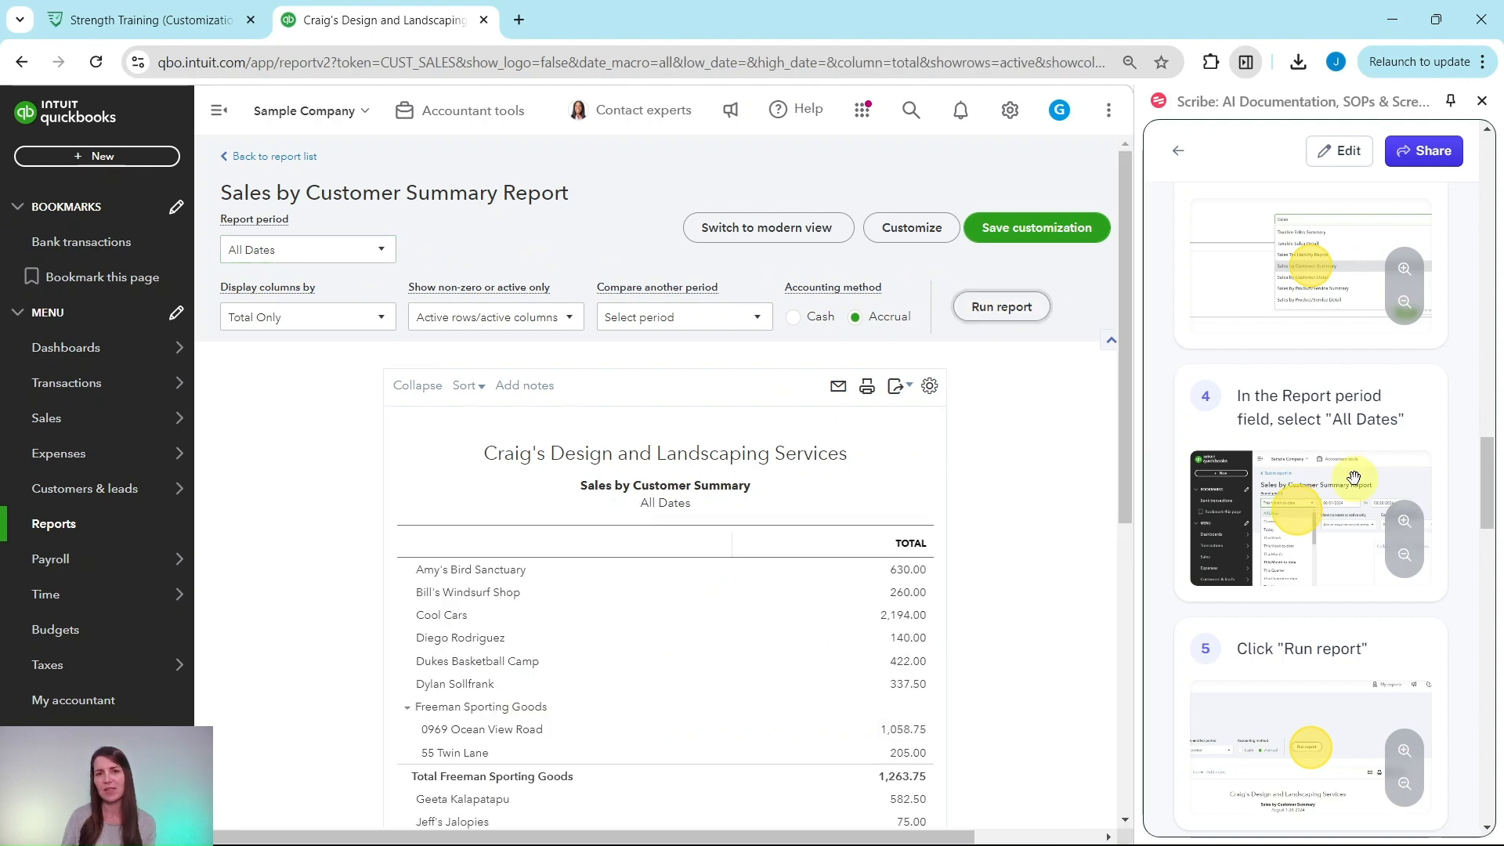
Examine the sales report for customers who have spent over $600, comparing them with the VIP list in the guide
{"action": "scroll", "coordinate": [1285, 485], "scroll_direction": "down", "scroll_amount": 4}
{"action": "scroll", "coordinate": [805, 447], "scroll_direction": "down", "scroll_amount": 3}
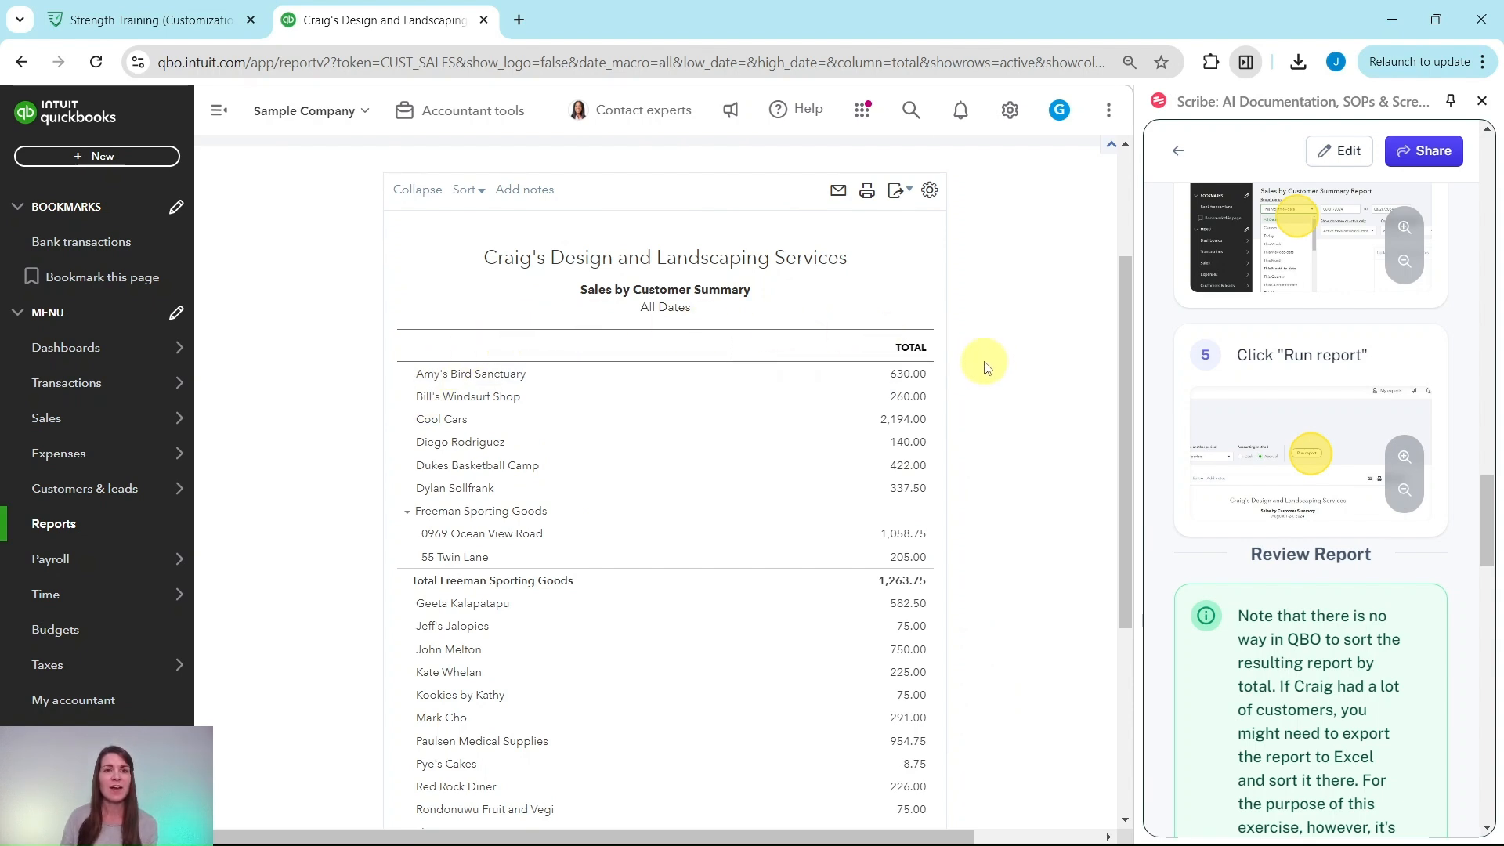
{"action": "scroll", "coordinate": [985, 368], "scroll_direction": "down", "scroll_amount": 1}
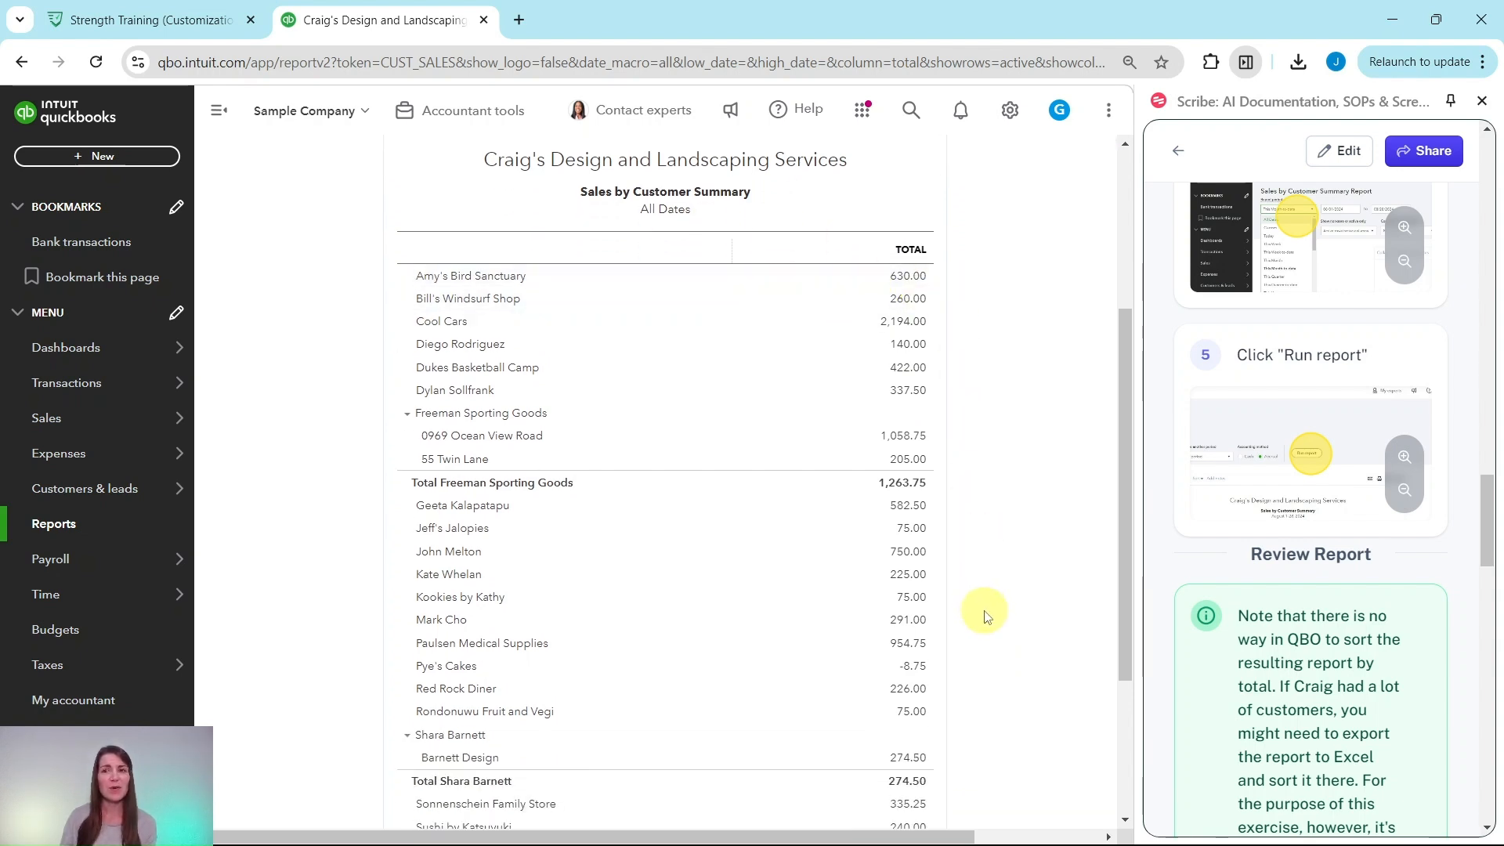
{"action": "scroll", "coordinate": [1222, 494], "scroll_direction": "down", "scroll_amount": 5}
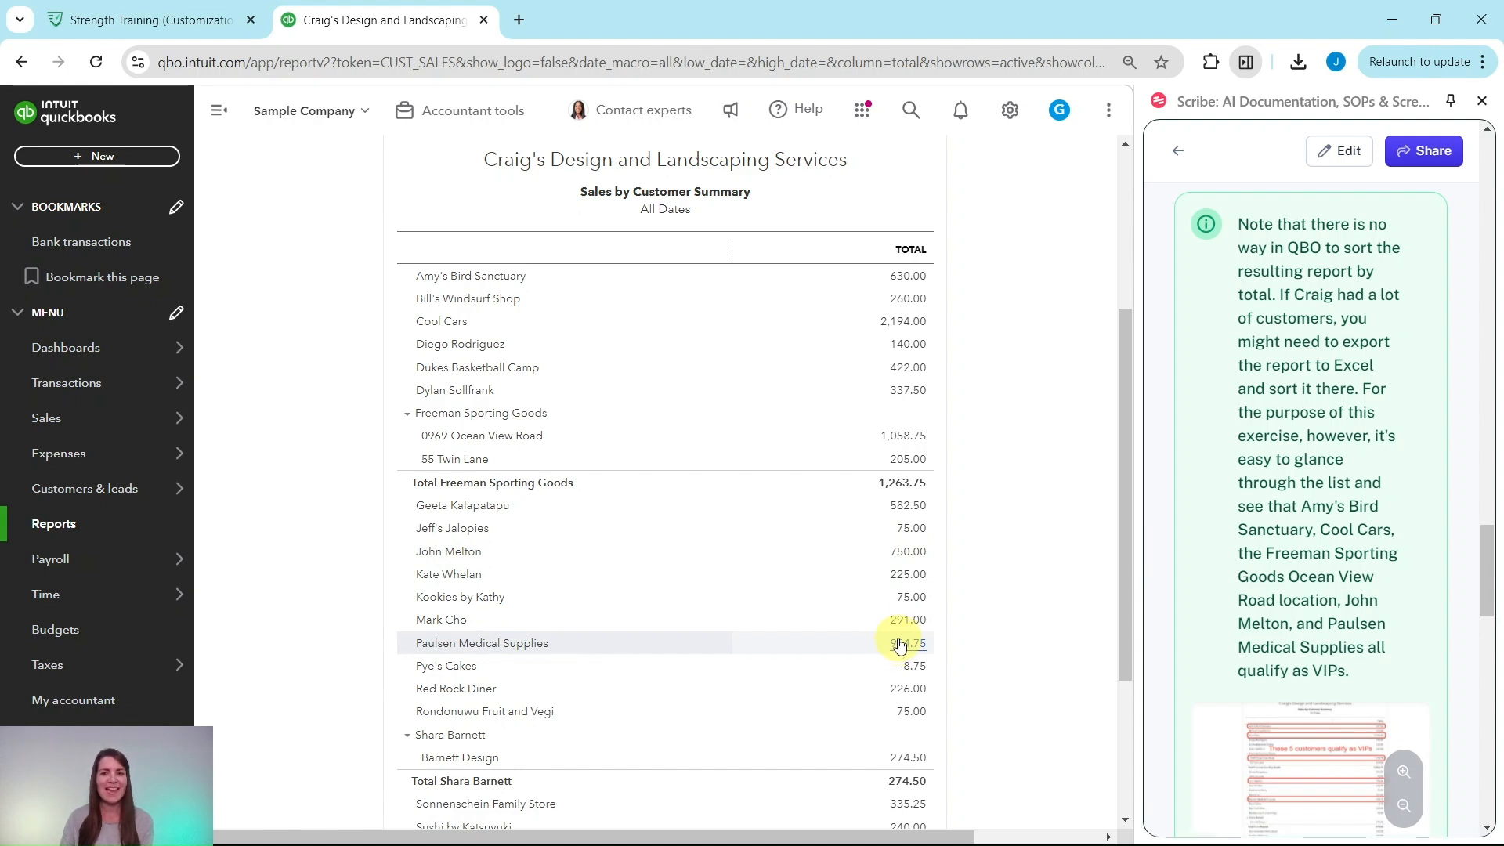
{"action": "scroll", "coordinate": [1398, 478], "scroll_direction": "down", "scroll_amount": 5}
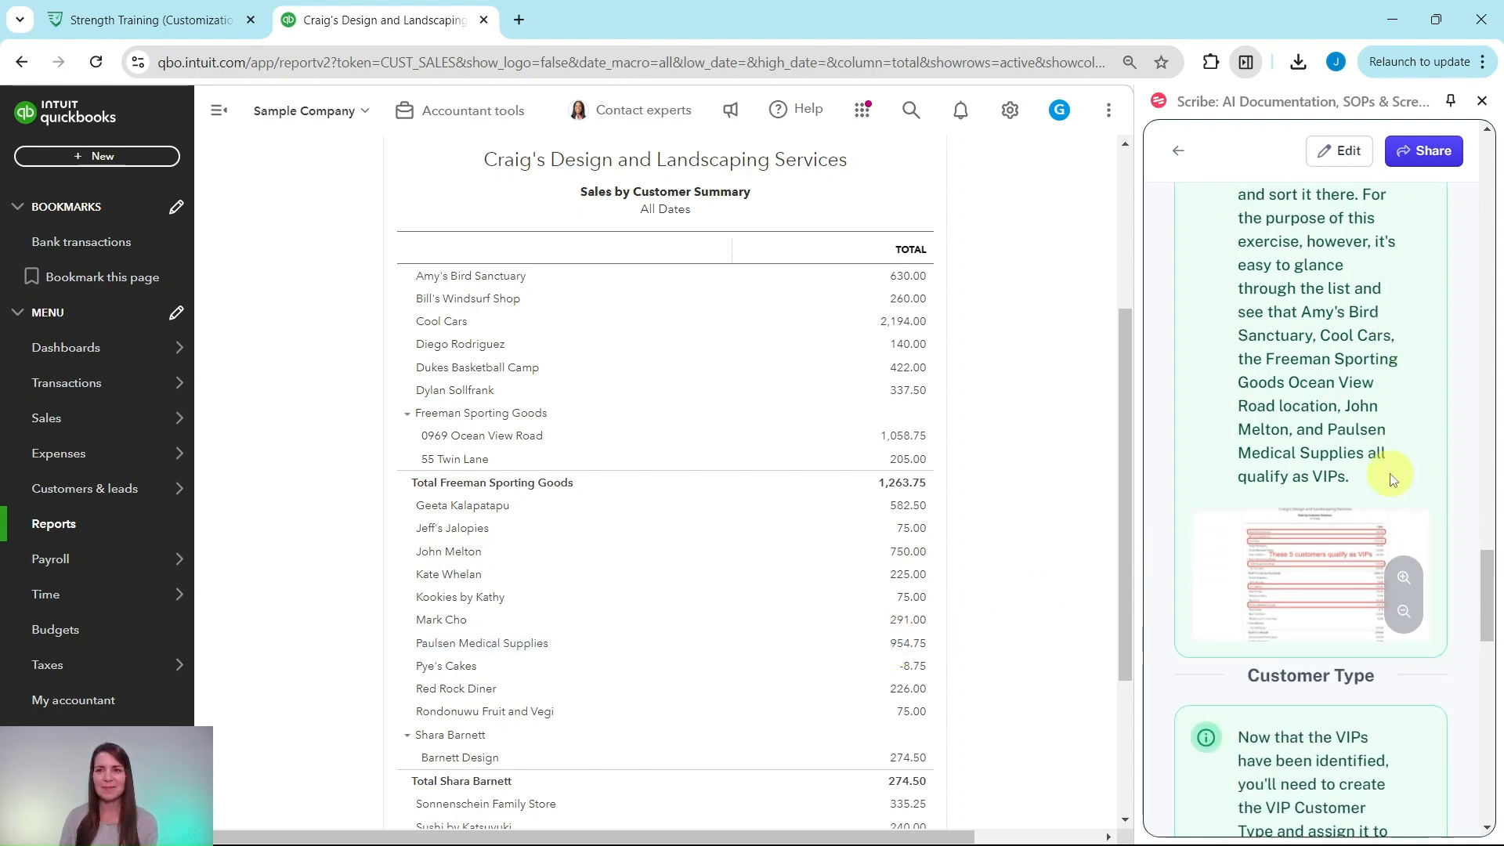
Read the guide's Customer Type instructions, then go to the Customers page and open the customer types list
{"action": "scroll", "coordinate": [1386, 477], "scroll_direction": "down", "scroll_amount": 3}
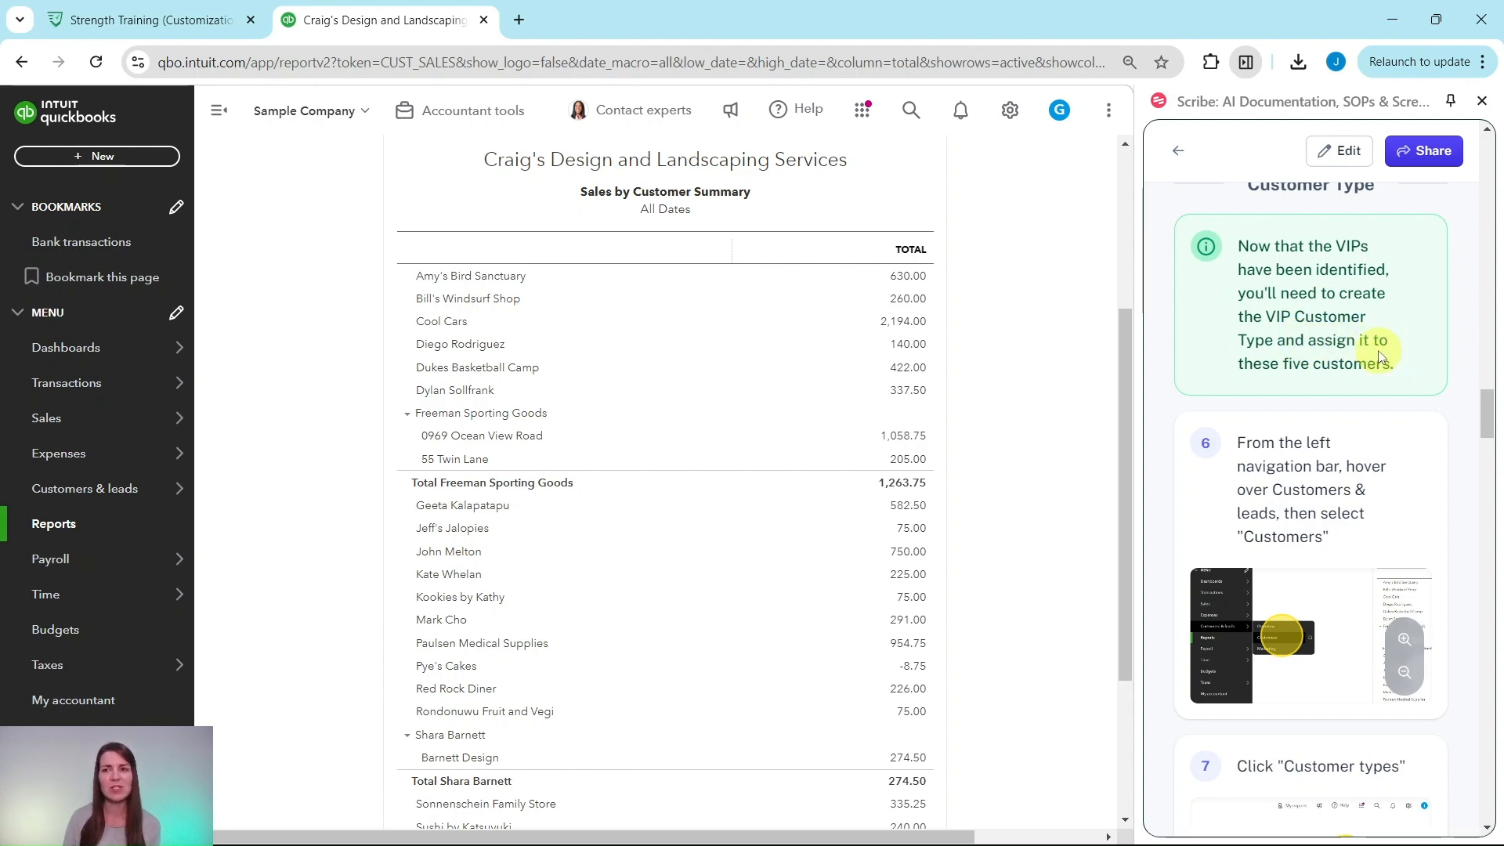
{"action": "scroll", "coordinate": [1380, 356], "scroll_direction": "down", "scroll_amount": 1}
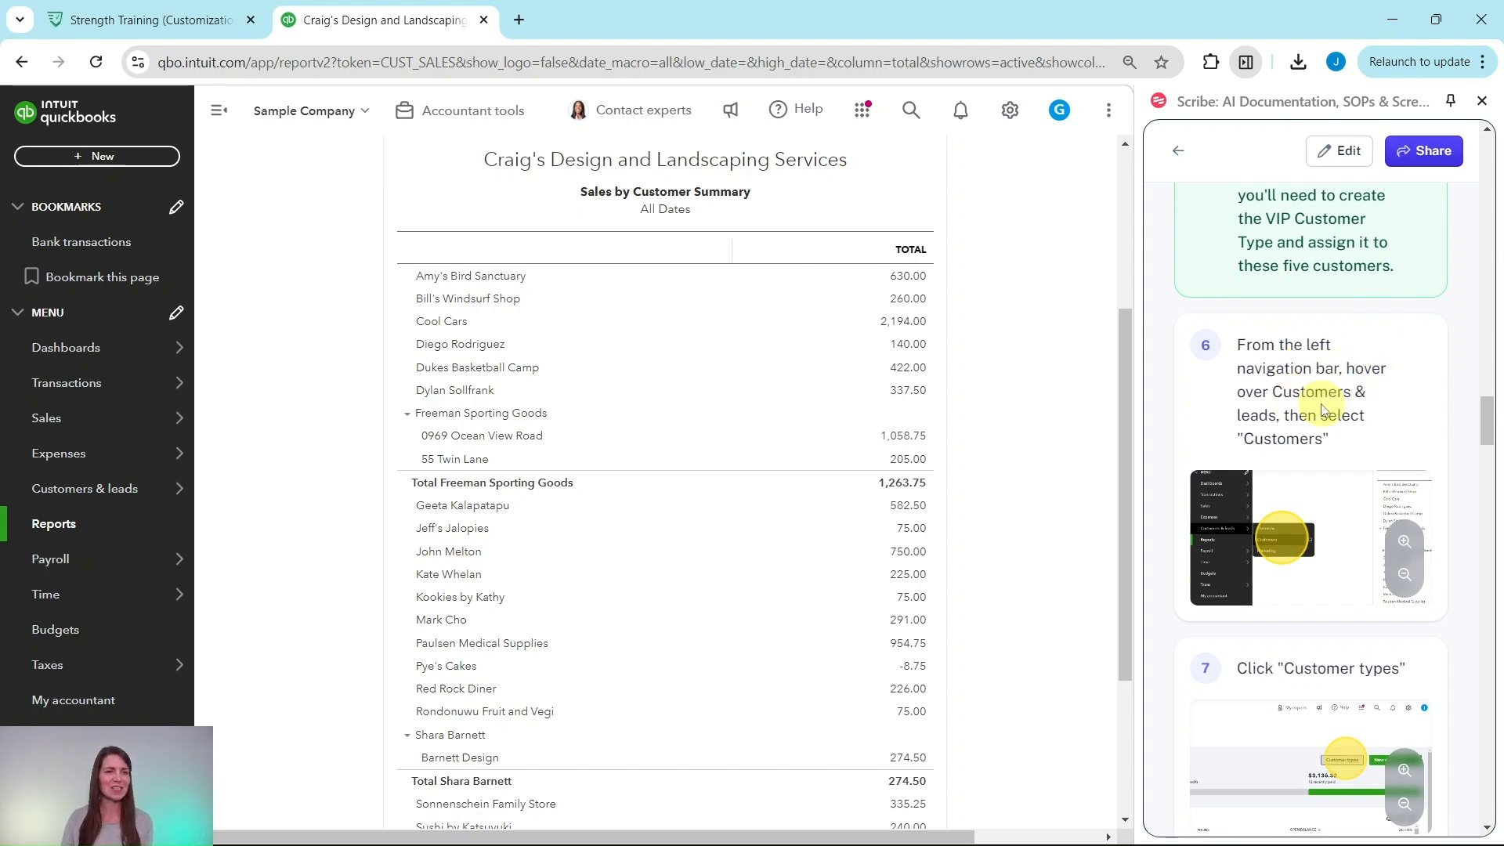
{"action": "mouse_move", "coordinate": [97, 438]}
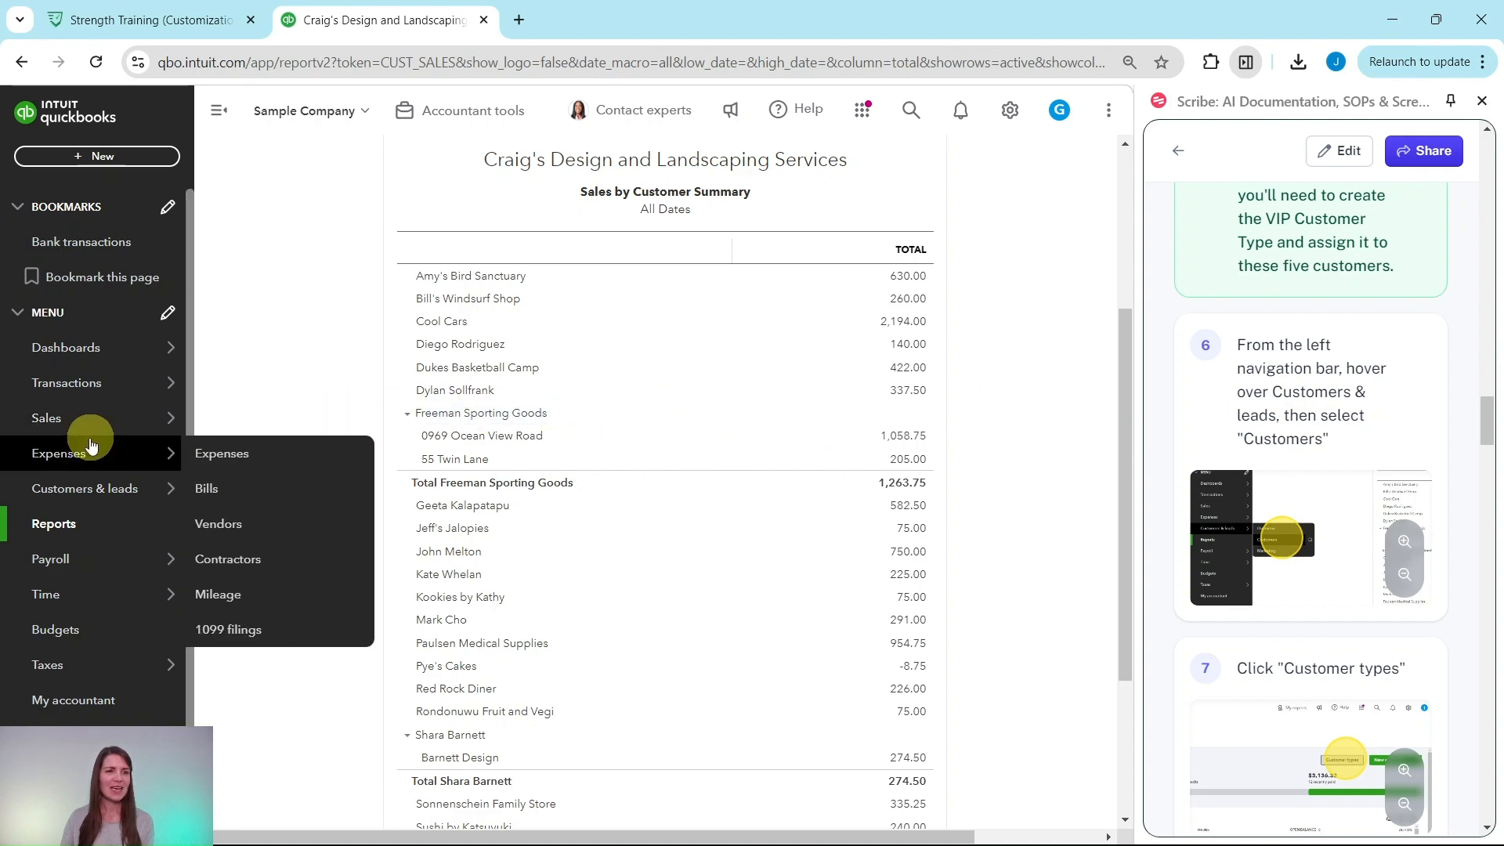
{"action": "mouse_move", "coordinate": [87, 504]}
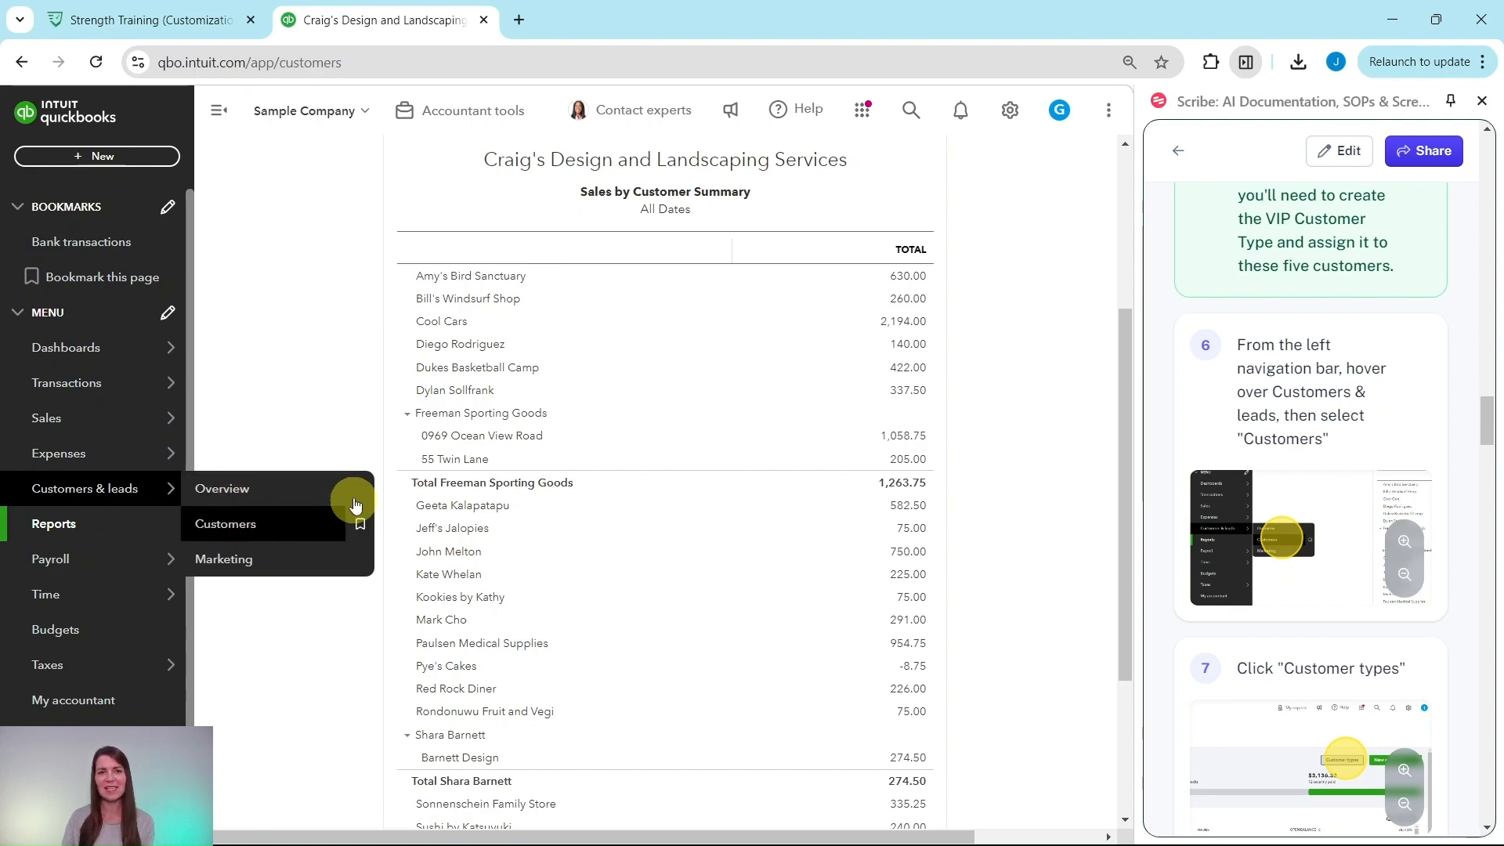
{"action": "left_click", "coordinate": [292, 513]}
{"action": "scroll", "coordinate": [1302, 412], "scroll_direction": "down", "scroll_amount": 4}
{"action": "scroll", "coordinate": [1304, 412], "scroll_direction": "down", "scroll_amount": 1}
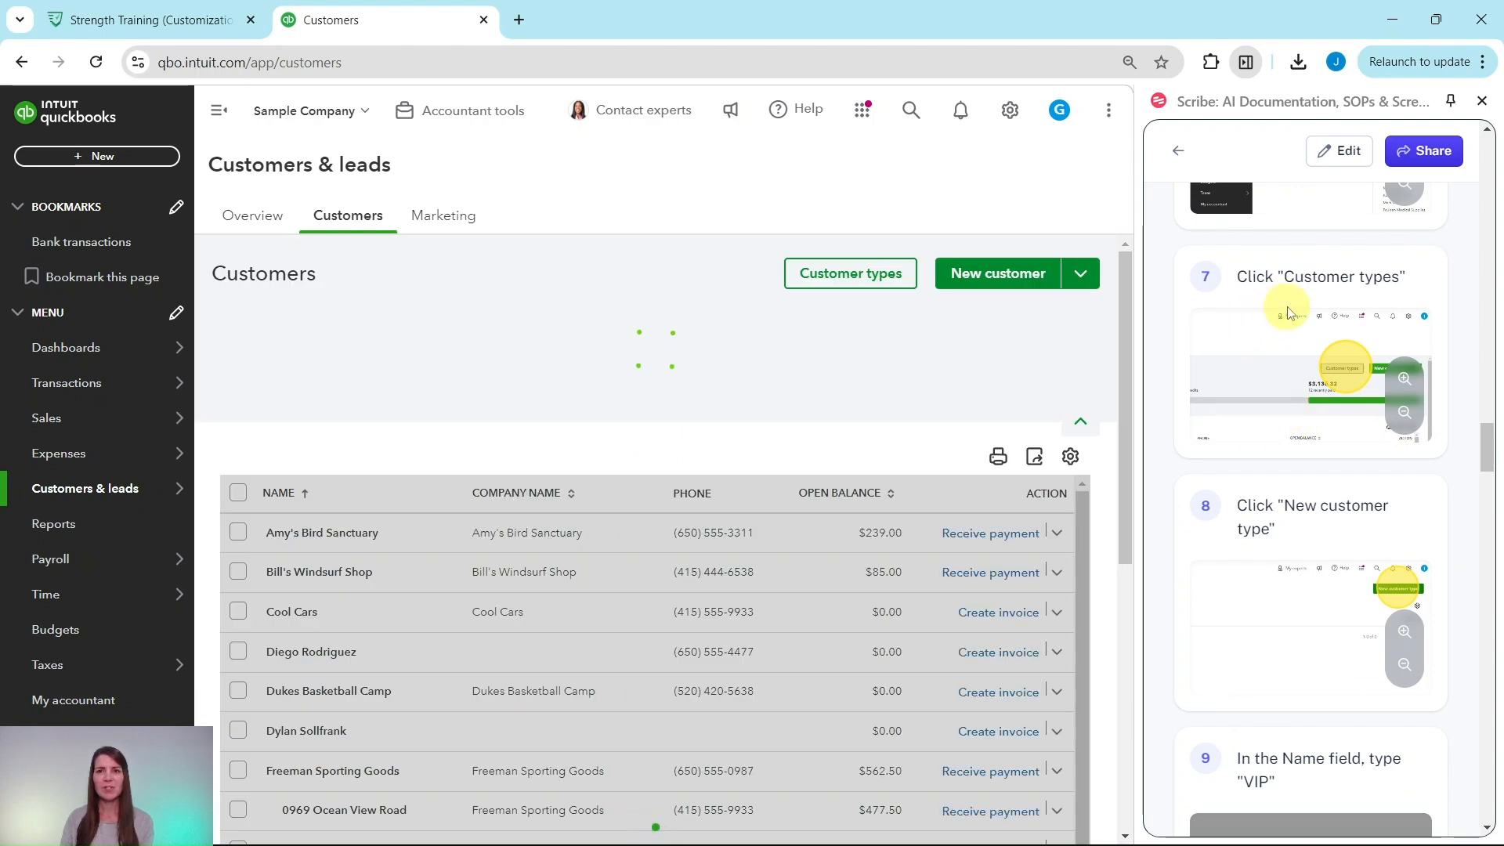
{"action": "left_click", "coordinate": [834, 280]}
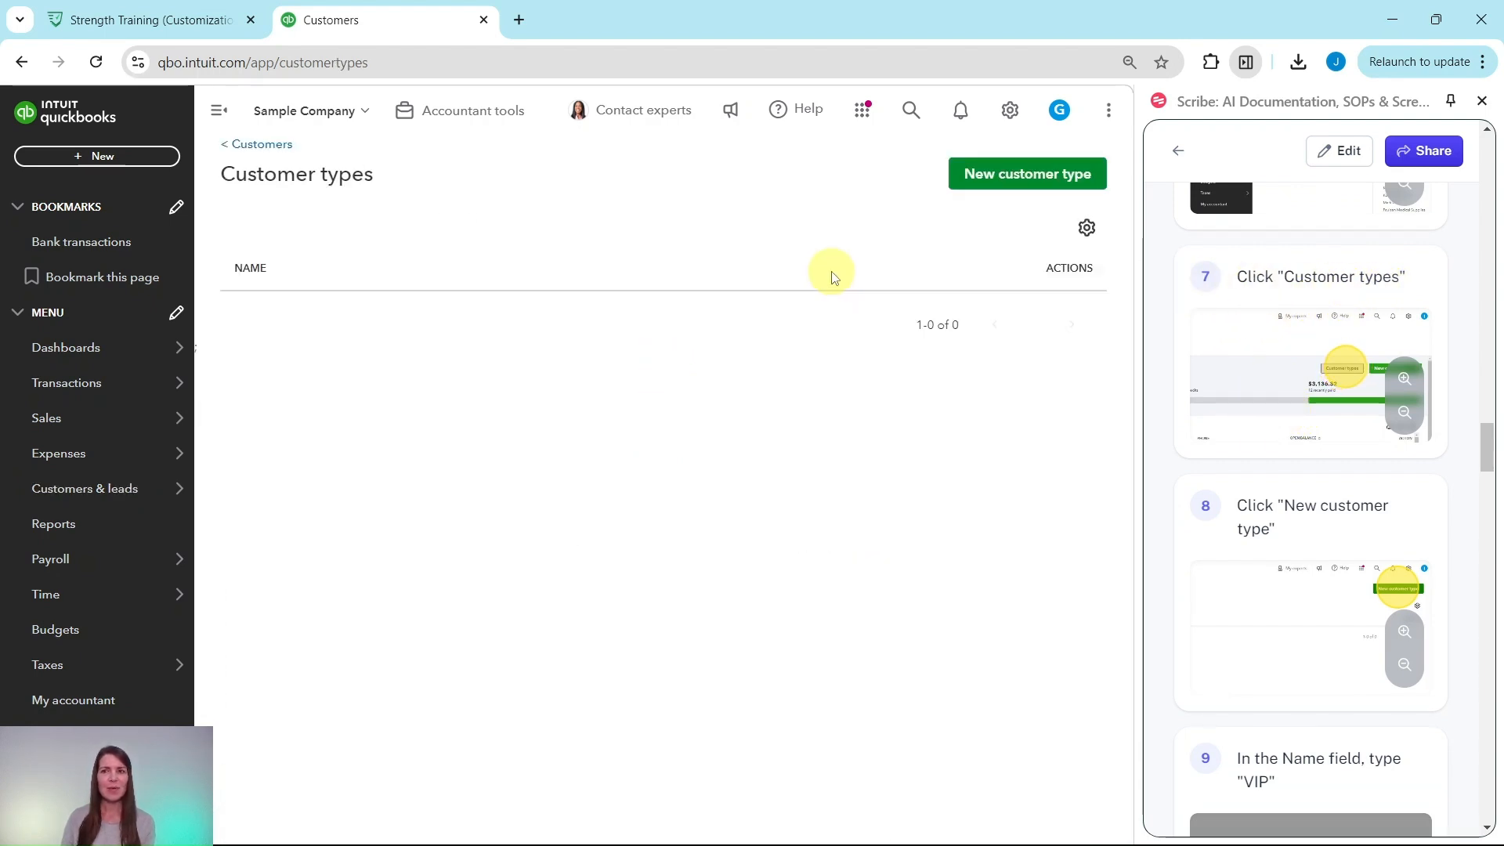
Create and save a new customer type named "VIP"
{"action": "left_click", "coordinate": [1039, 185]}
{"action": "scroll", "coordinate": [1245, 360], "scroll_direction": "down", "scroll_amount": 5}
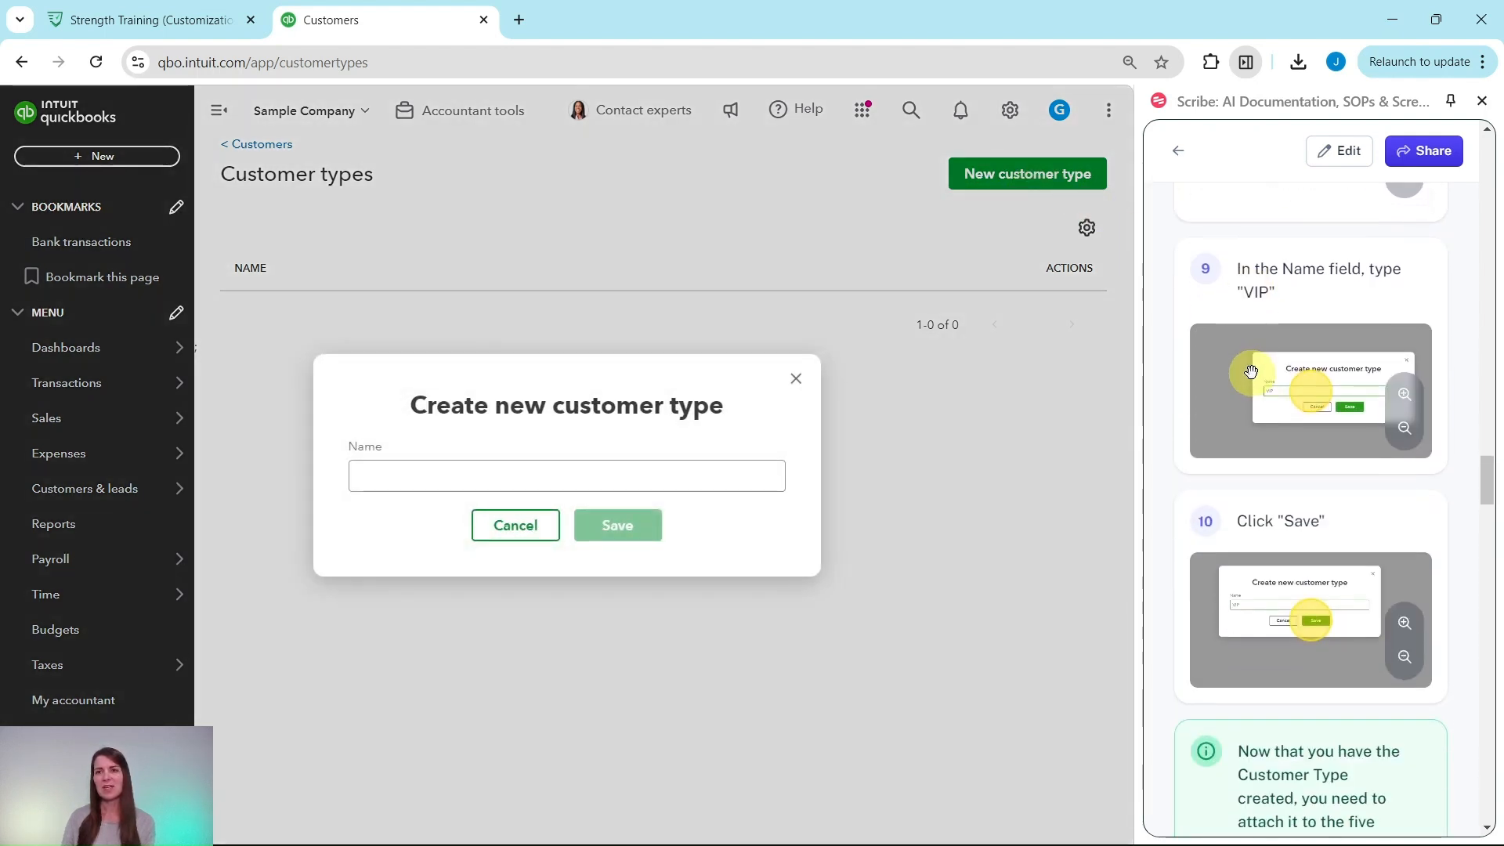
{"action": "left_click", "coordinate": [526, 479]}
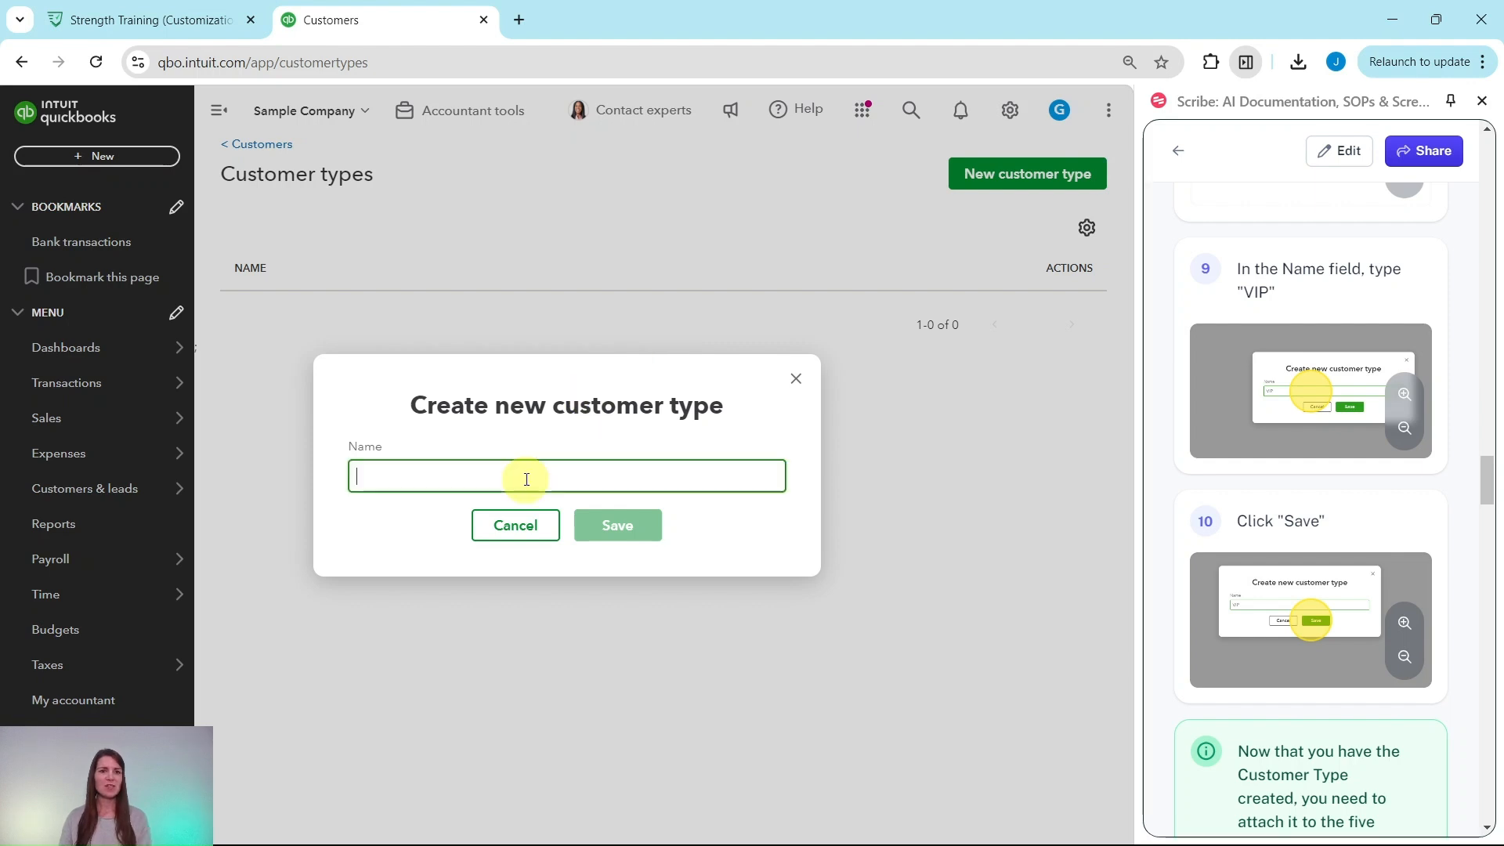
{"action": "type", "text": "VIP"}
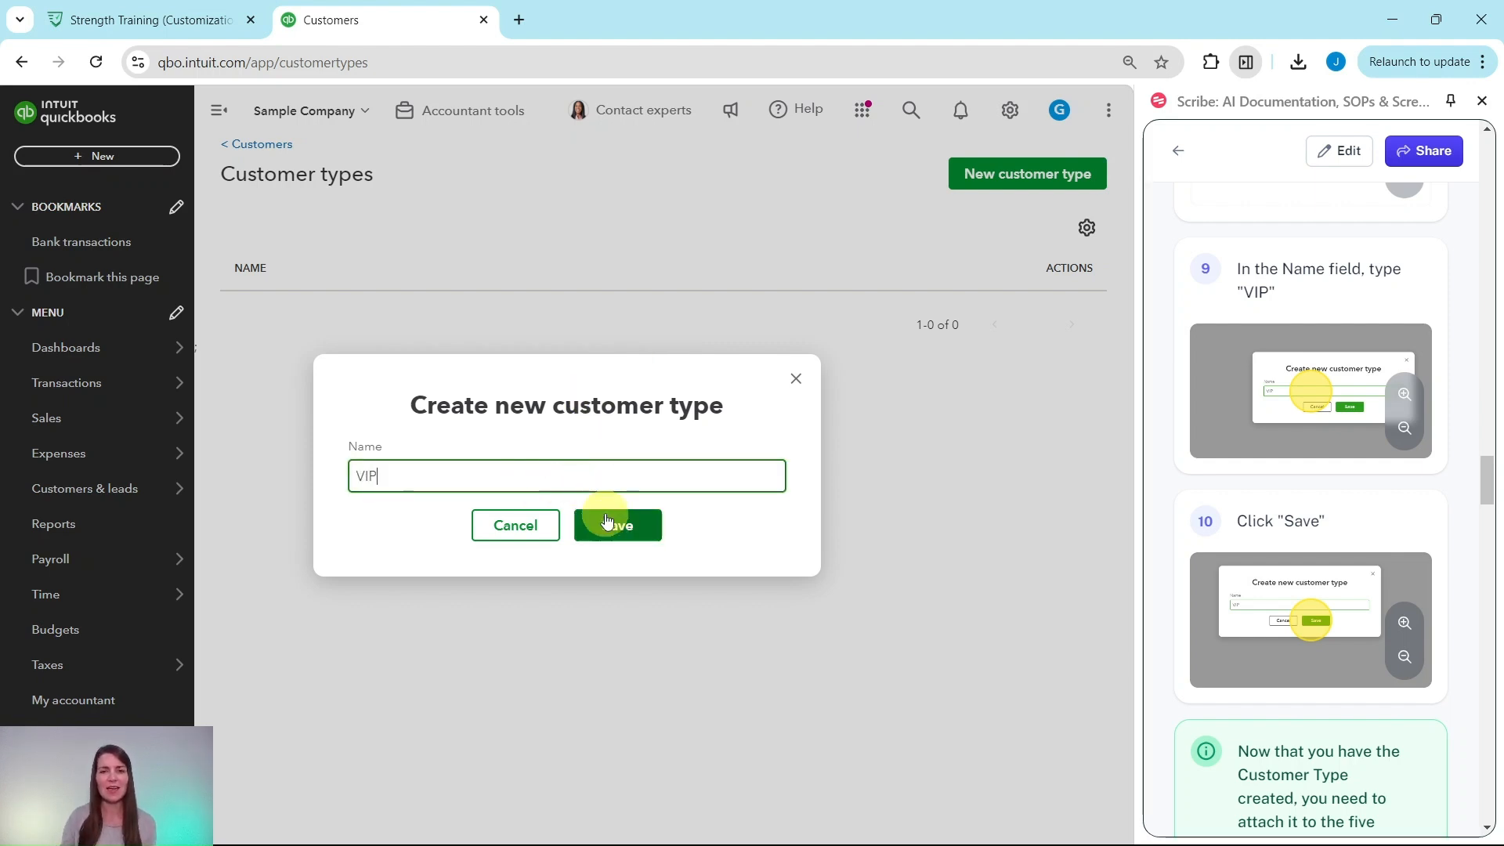
{"action": "left_click", "coordinate": [616, 528]}
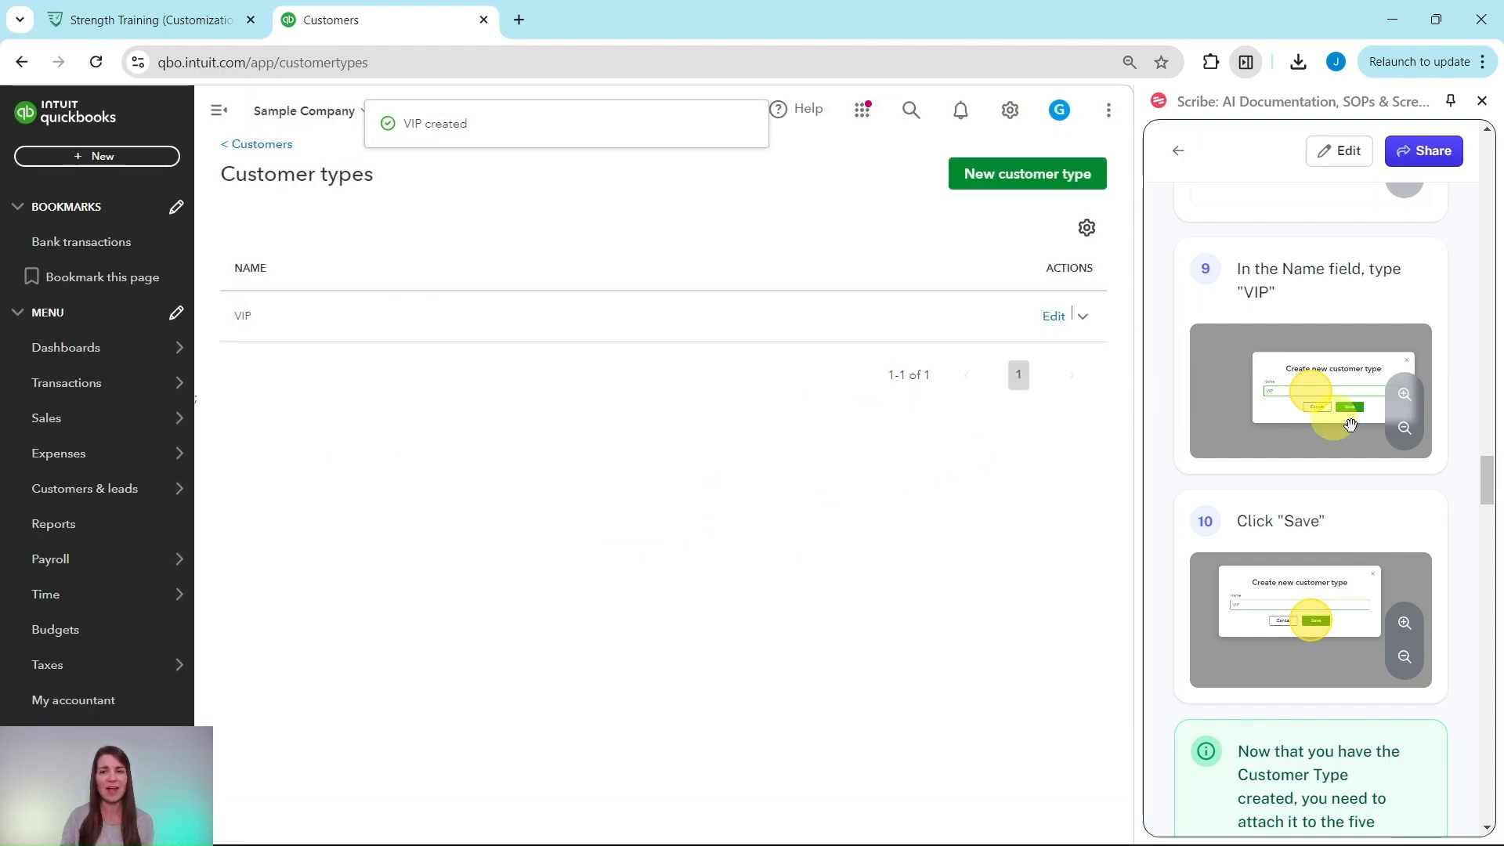
{"action": "scroll", "coordinate": [1343, 462], "scroll_direction": "down", "scroll_amount": 5}
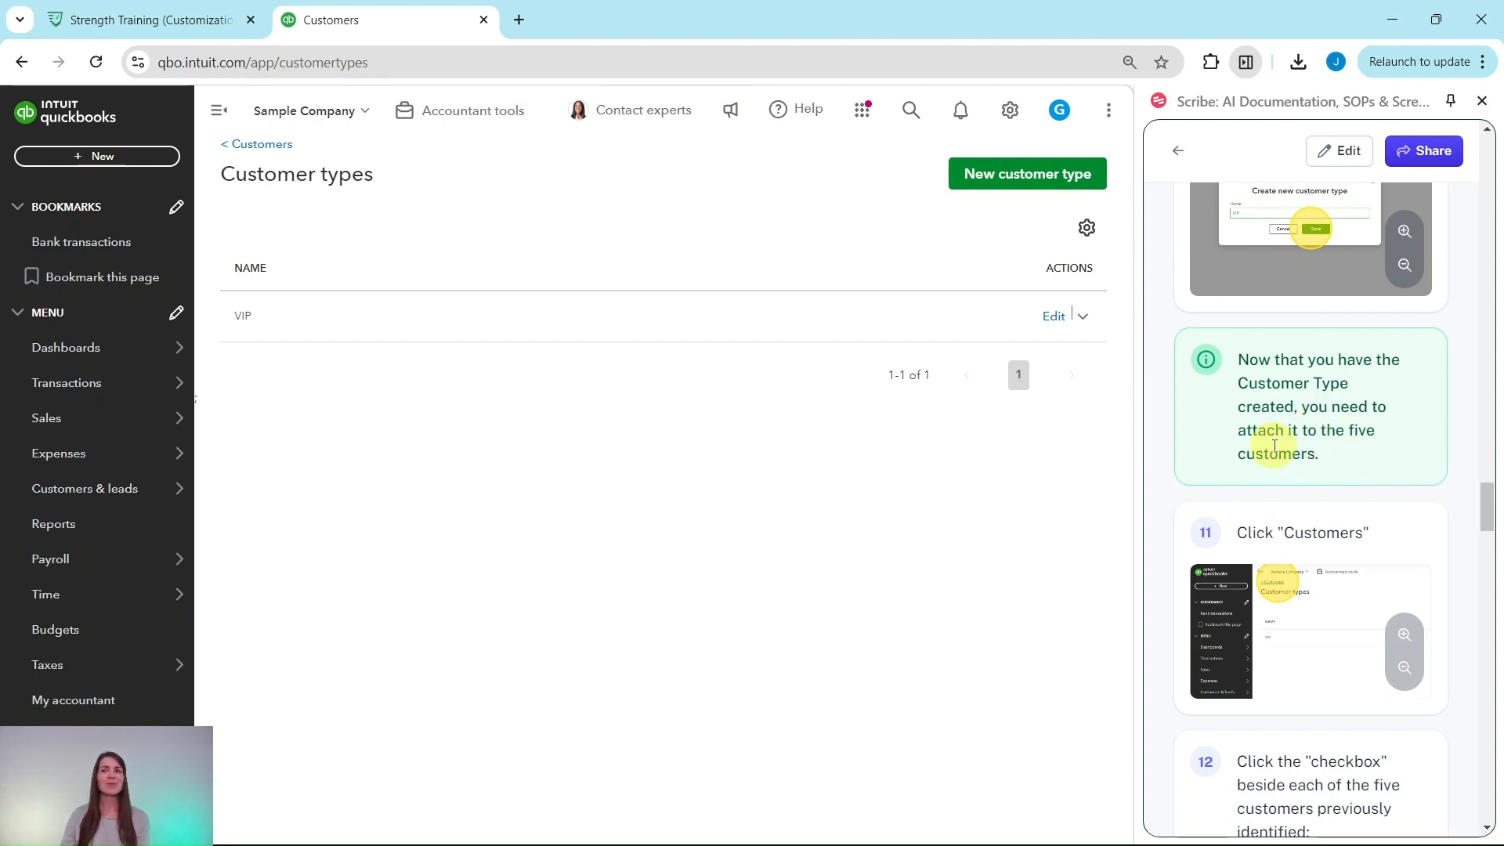
Return to the Customers list and read the guide's list of the five customers who need the VIP type
{"action": "scroll", "coordinate": [1357, 429], "scroll_direction": "down", "scroll_amount": 1}
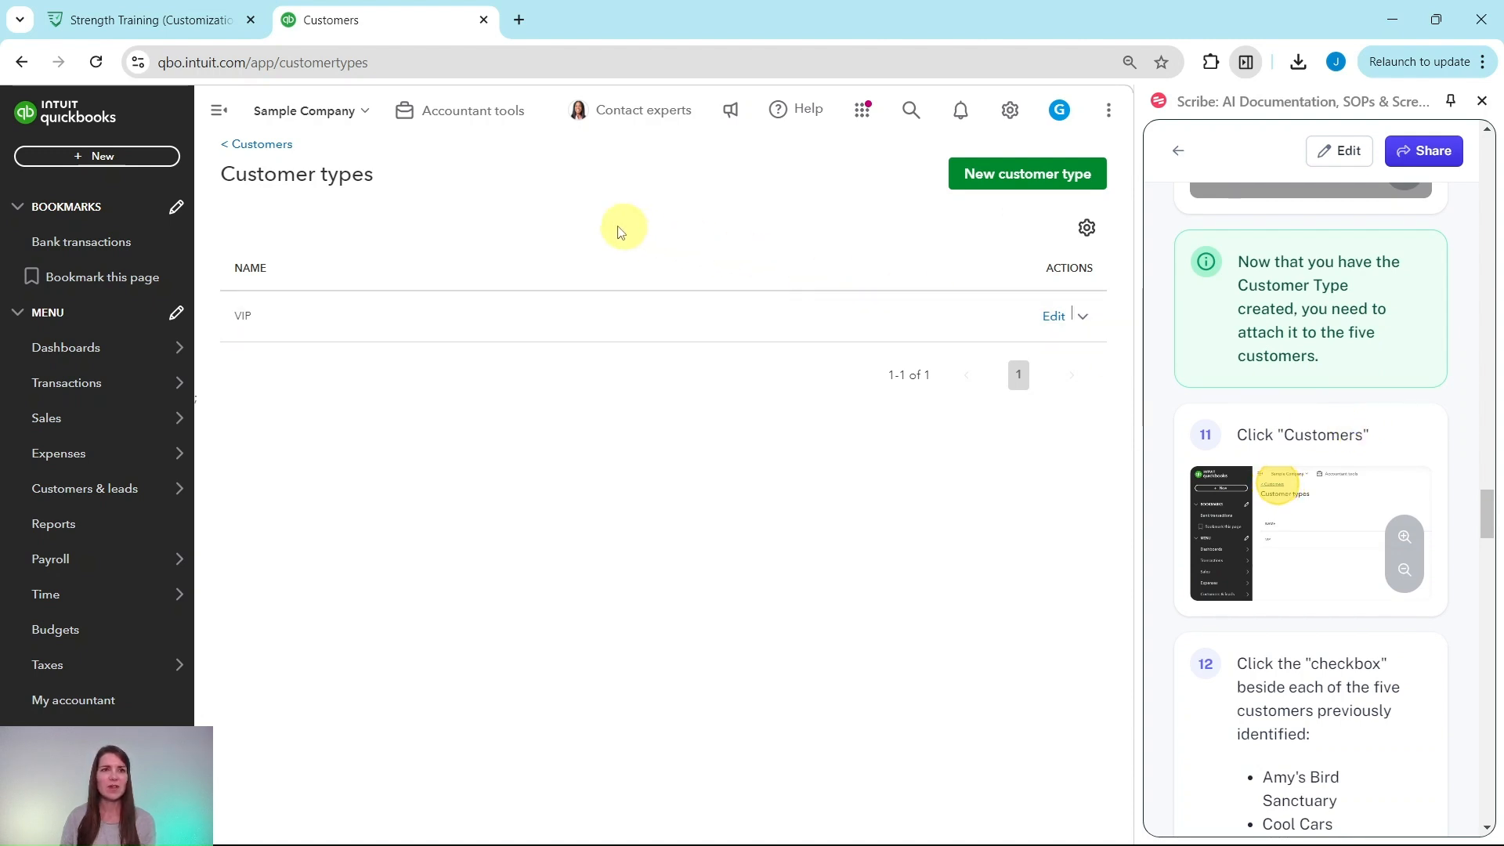
{"action": "left_click", "coordinate": [251, 148]}
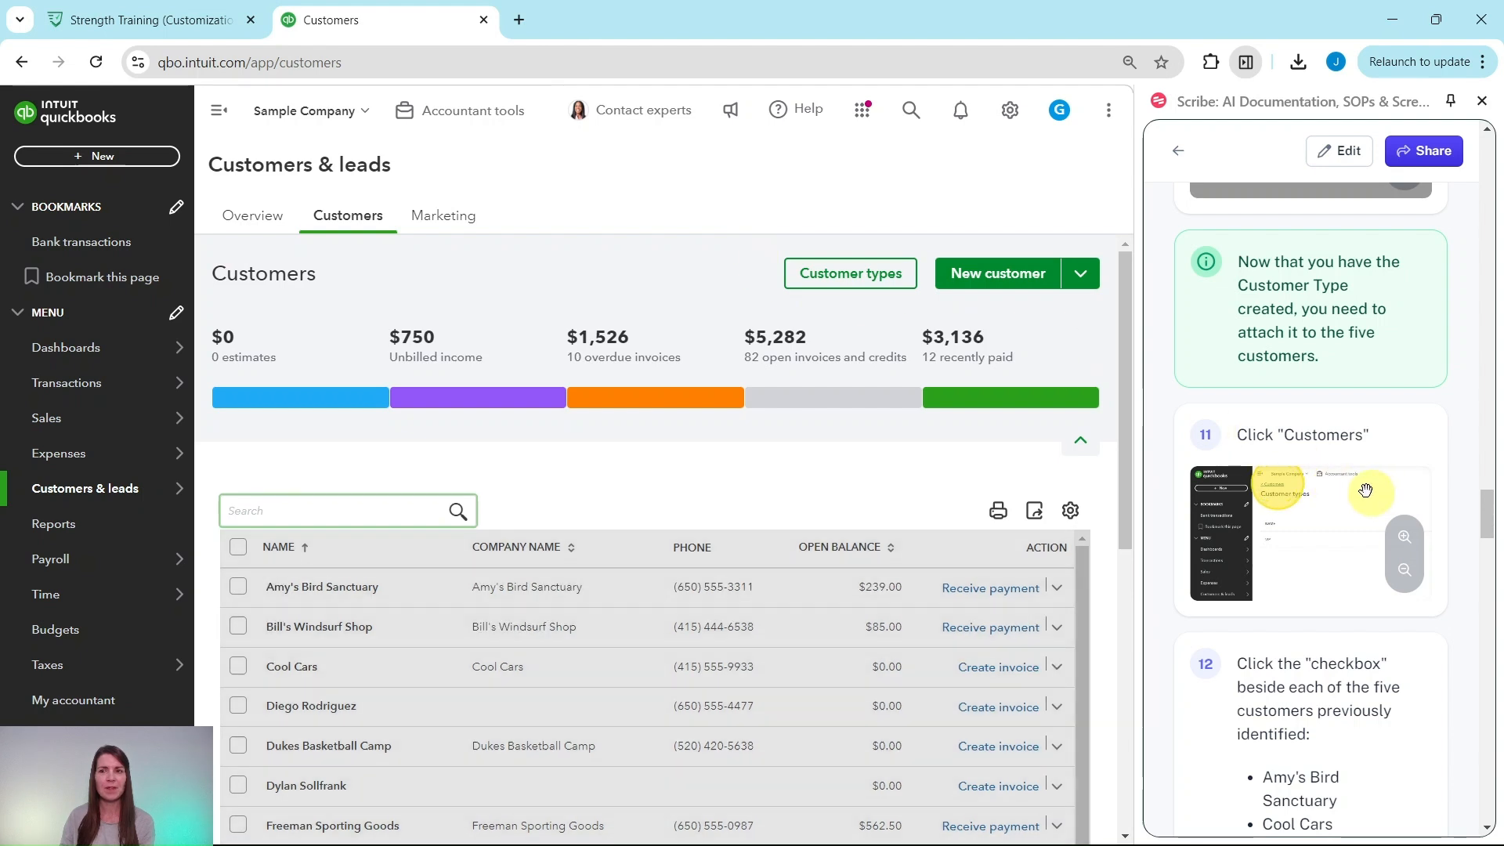
{"action": "scroll", "coordinate": [1382, 492], "scroll_direction": "down", "scroll_amount": 4}
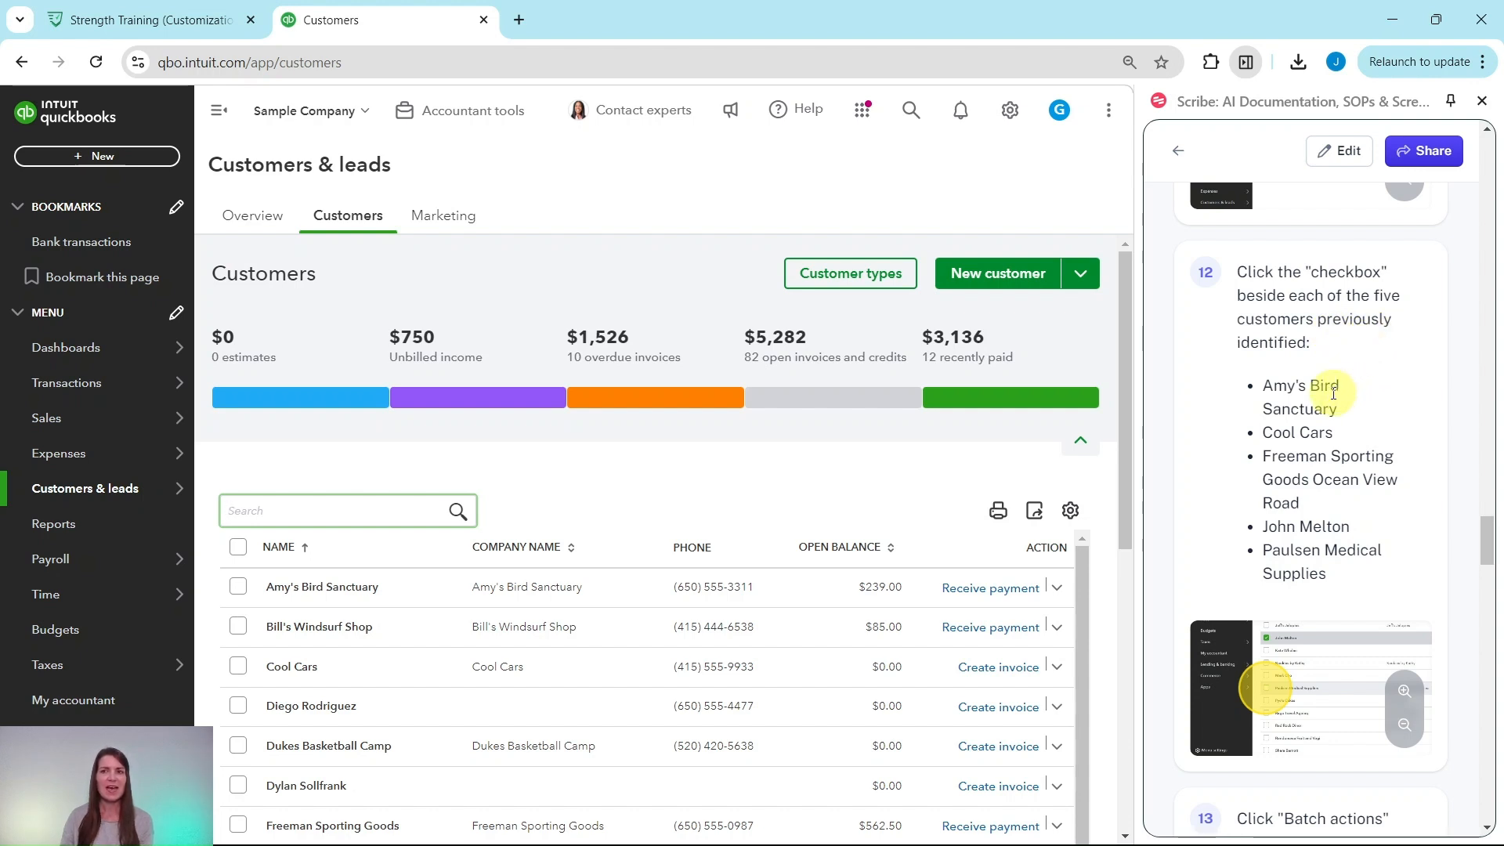
Select the guide's five VIP customers, including Amy's Bird Sanctuary, Cool Cars, Freeman Sporting Goods' Ocean View Road sub-customer and Paulsen Medical Supplies
{"action": "scroll", "coordinate": [582, 415], "scroll_direction": "down", "scroll_amount": 1}
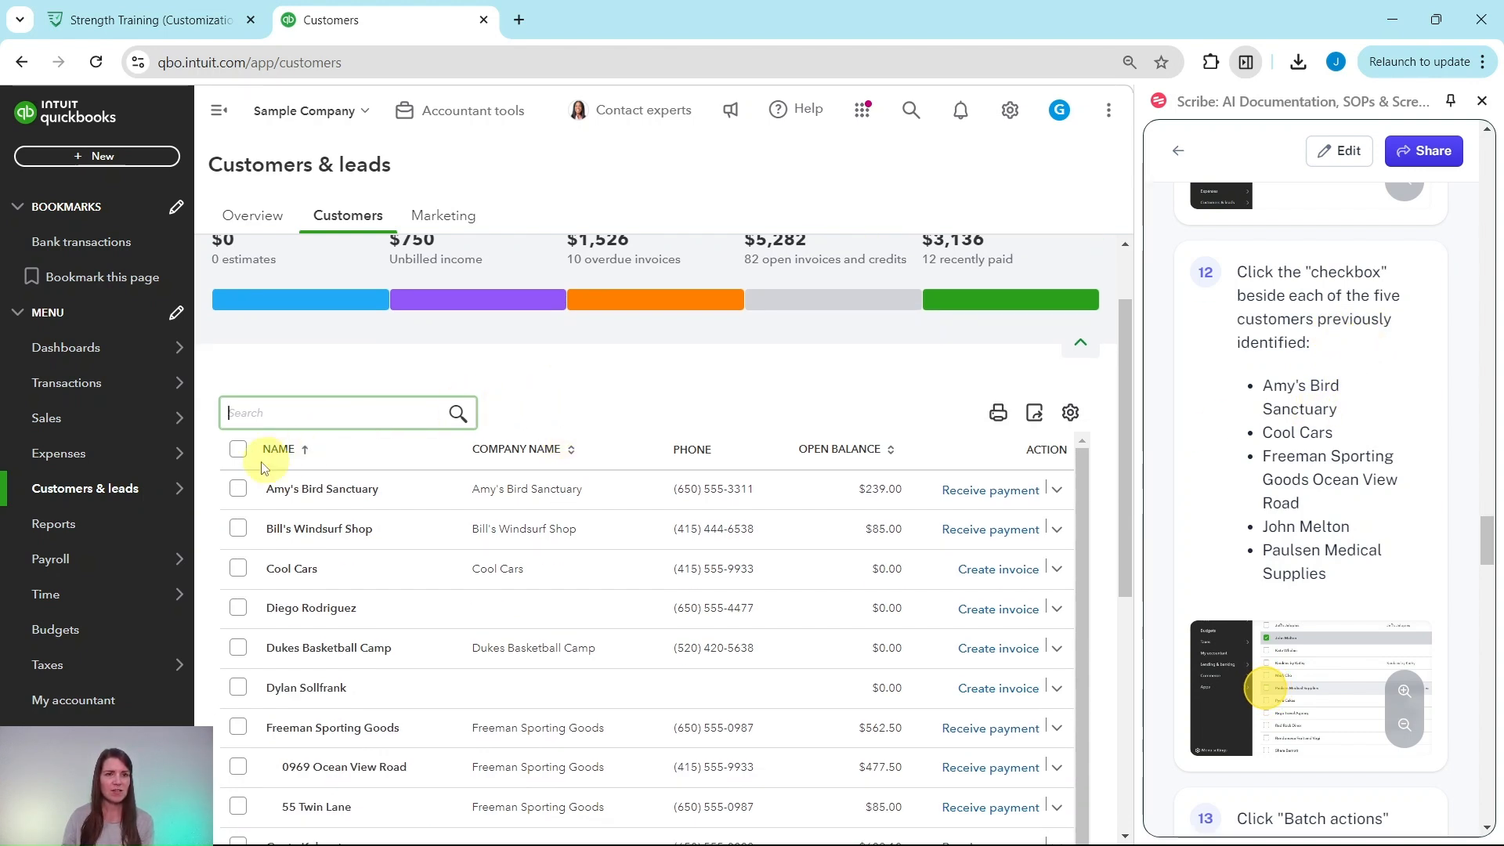
{"action": "left_click", "coordinate": [237, 490]}
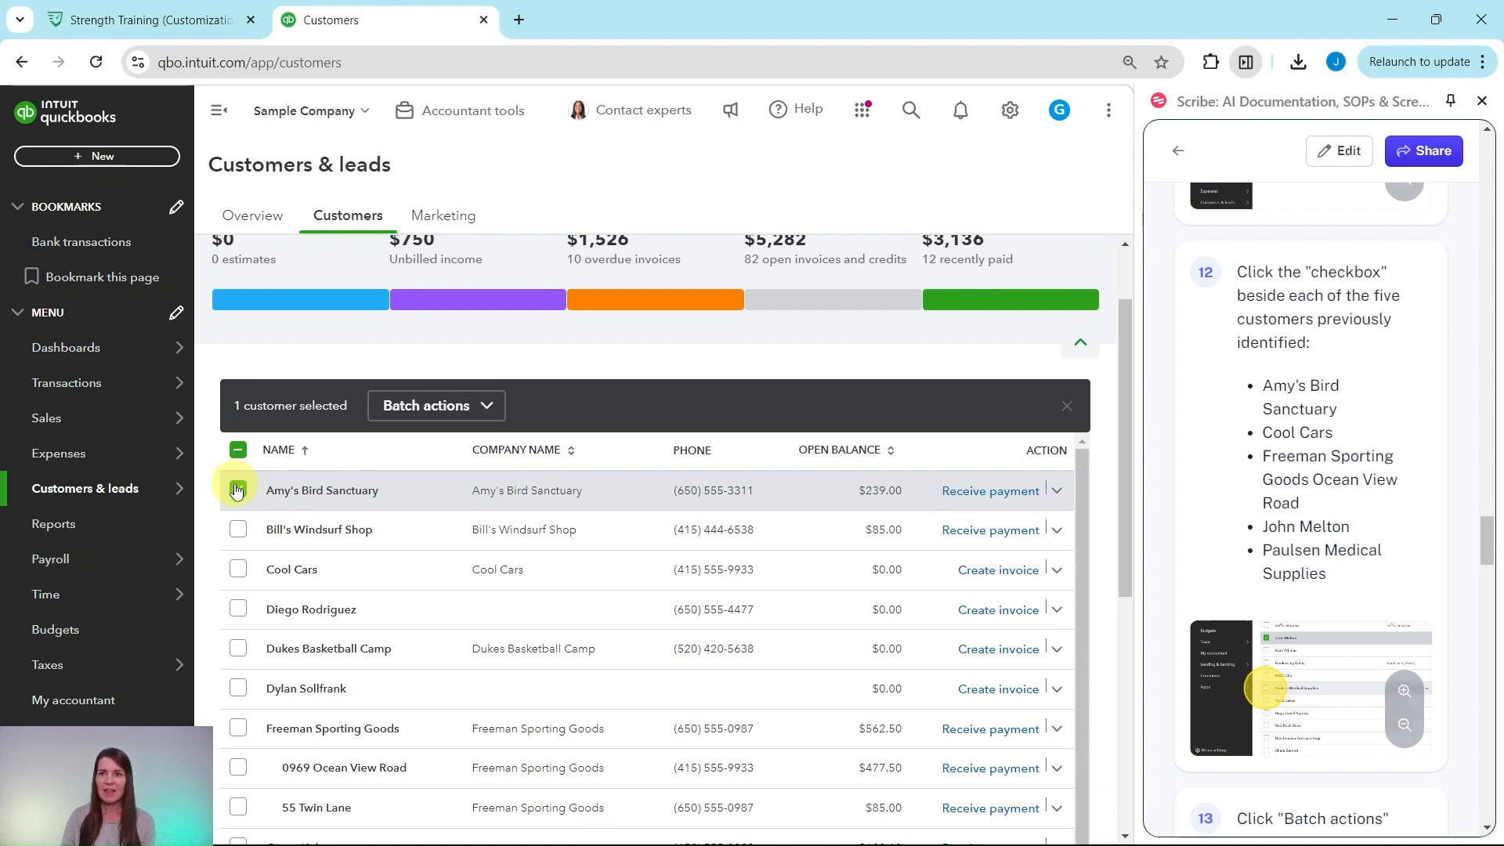
{"action": "left_click", "coordinate": [249, 565]}
{"action": "scroll", "coordinate": [284, 472], "scroll_direction": "down", "scroll_amount": 3}
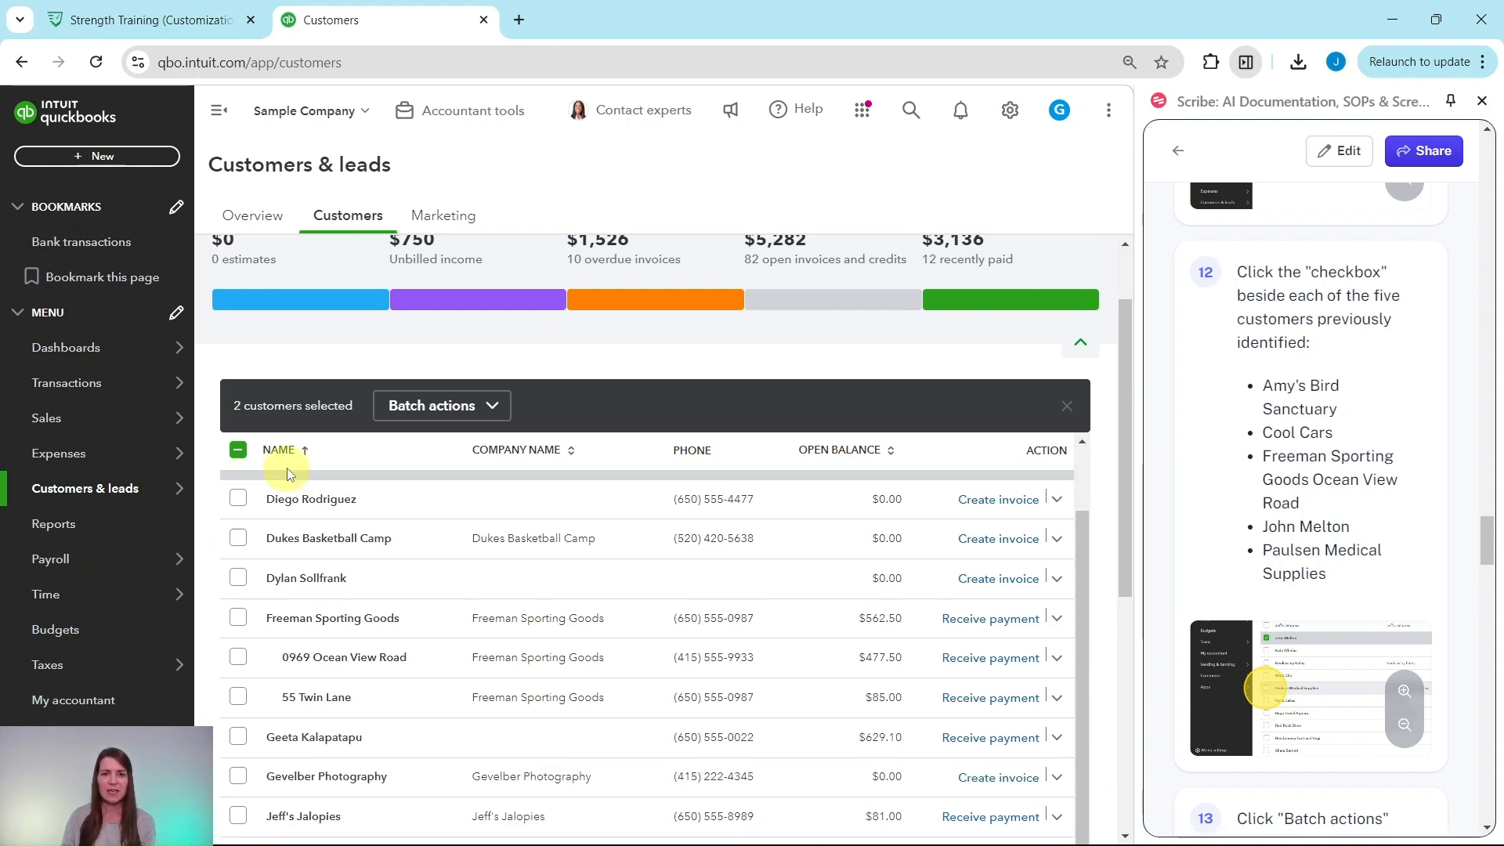
{"action": "scroll", "coordinate": [295, 457], "scroll_direction": "up", "scroll_amount": 2}
{"action": "scroll", "coordinate": [1087, 383], "scroll_direction": "down", "scroll_amount": 1}
{"action": "scroll", "coordinate": [1207, 383], "scroll_direction": "down", "scroll_amount": 3}
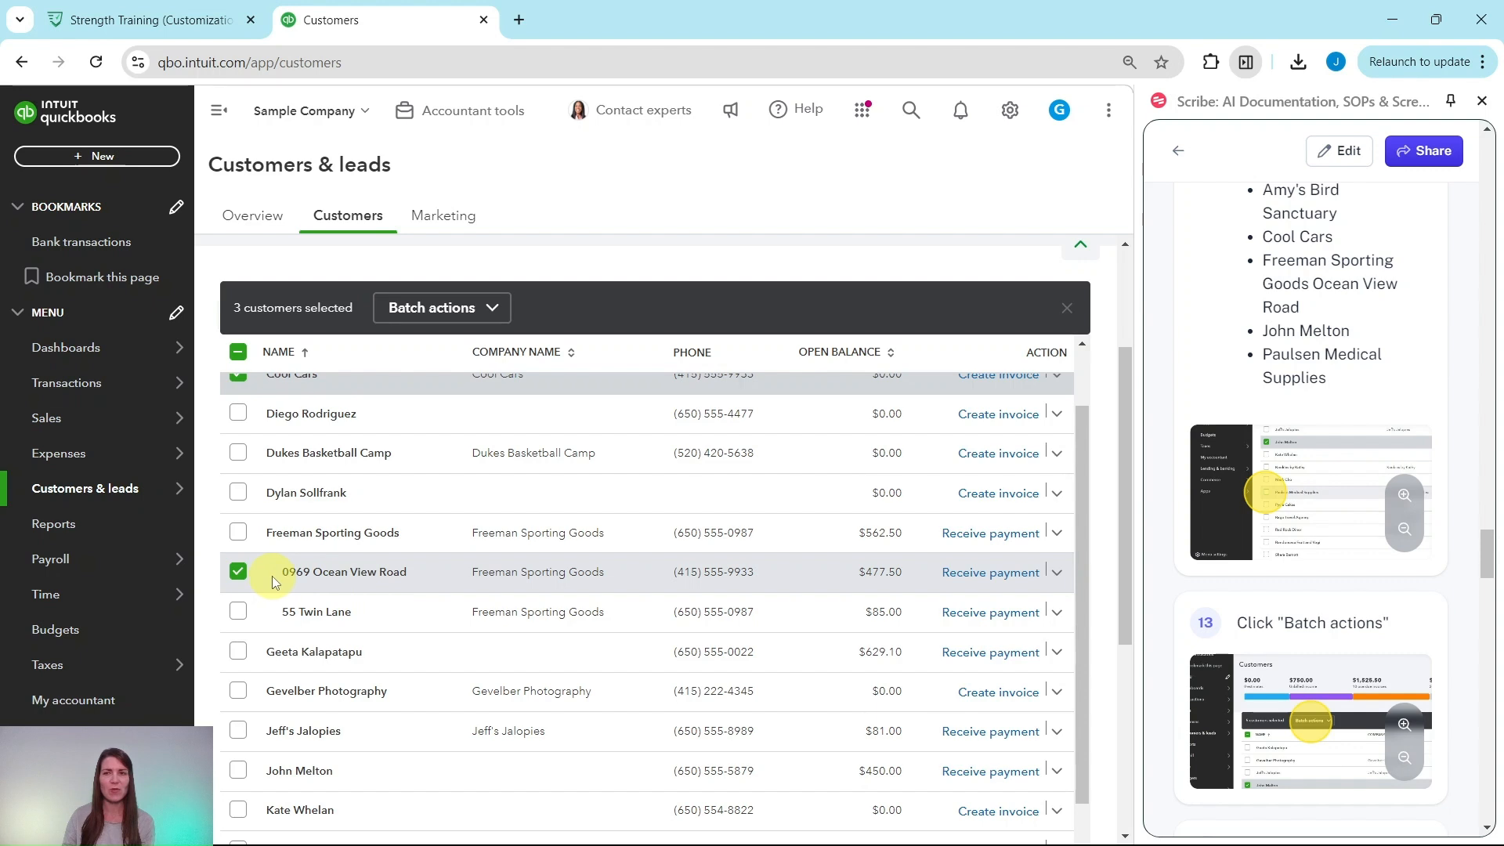
{"action": "scroll", "coordinate": [293, 579], "scroll_direction": "down", "scroll_amount": 3}
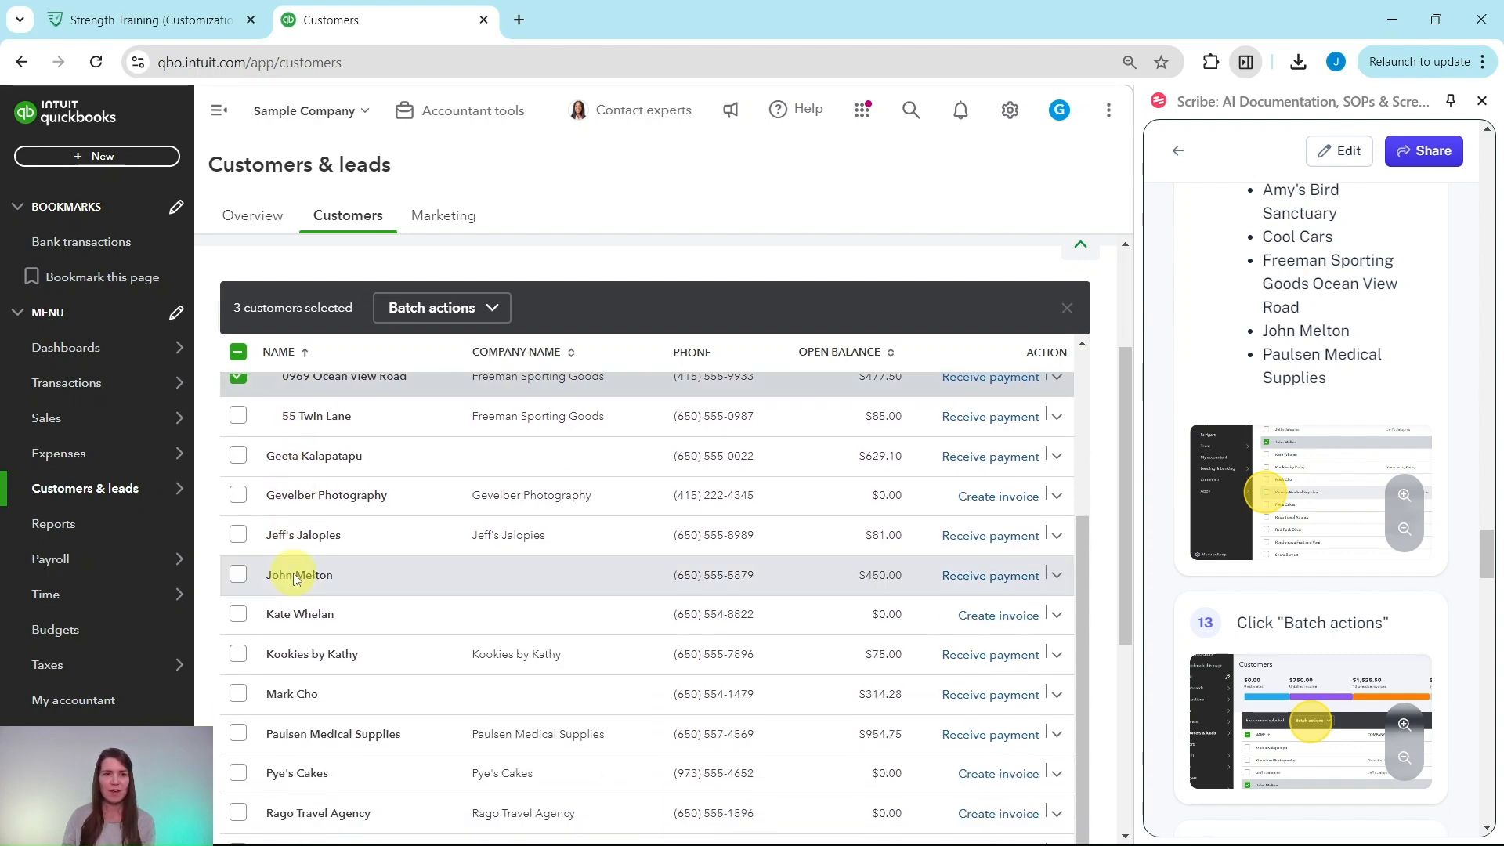
{"action": "scroll", "coordinate": [239, 580], "scroll_direction": "down", "scroll_amount": 3}
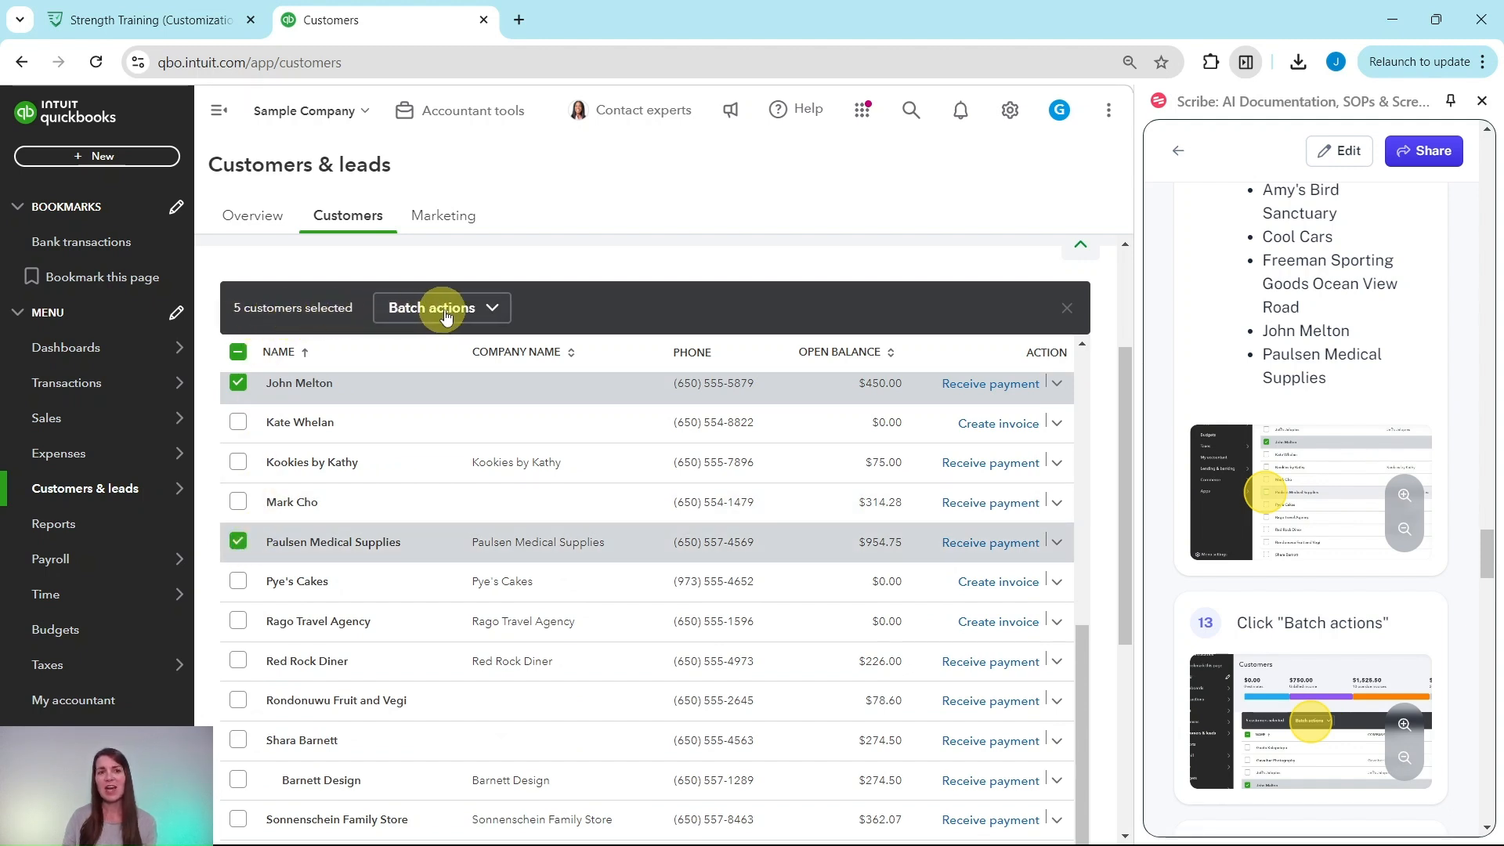
Assign the customer type "VIP" to the five selected customers with a batch action
{"action": "left_click", "coordinate": [483, 316]}
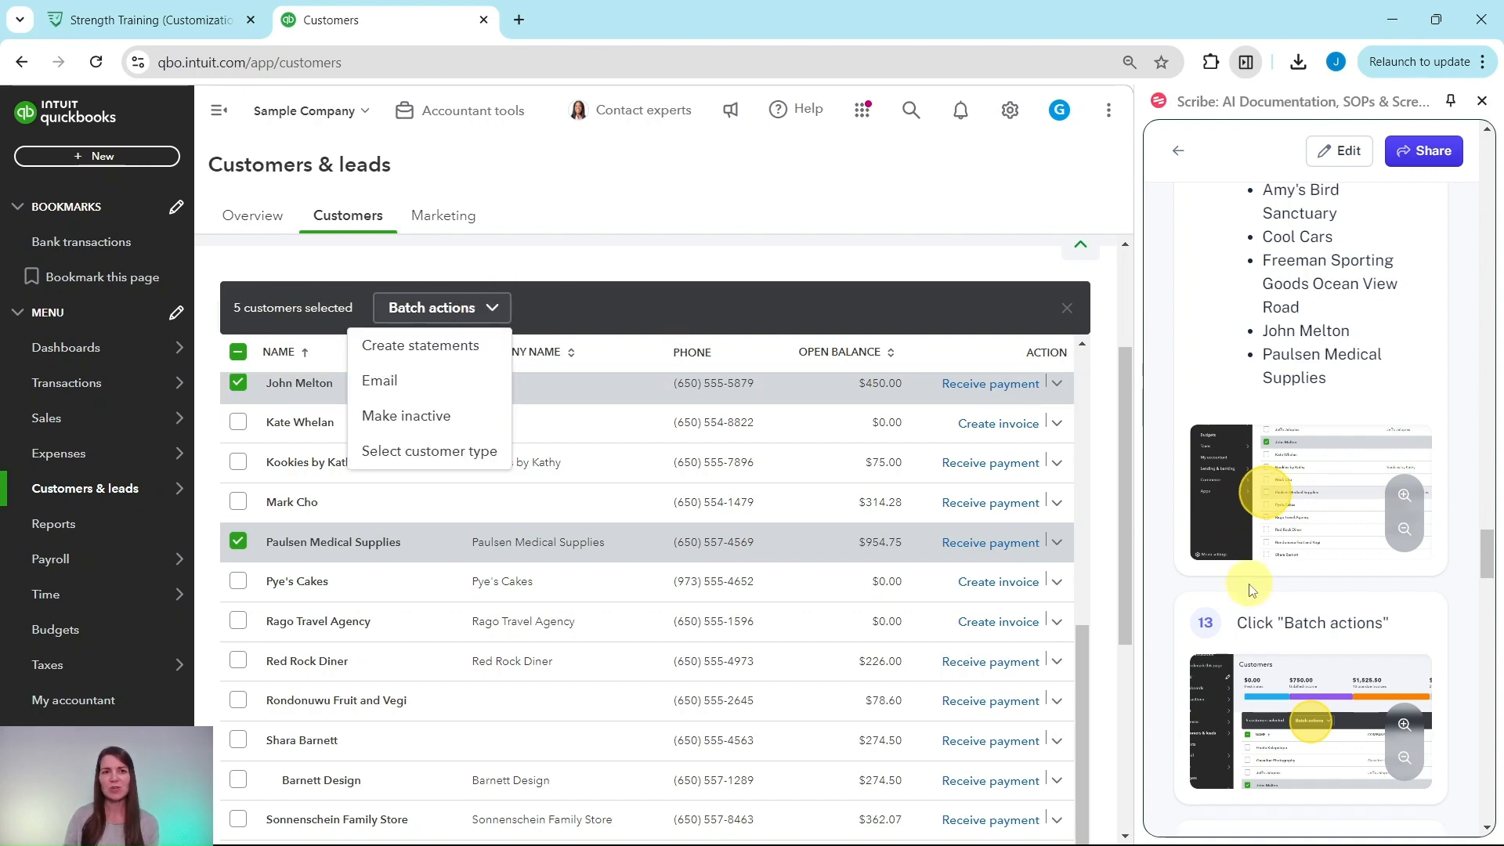
{"action": "scroll", "coordinate": [1263, 584], "scroll_direction": "down", "scroll_amount": 5}
{"action": "scroll", "coordinate": [1264, 583], "scroll_direction": "down", "scroll_amount": 2}
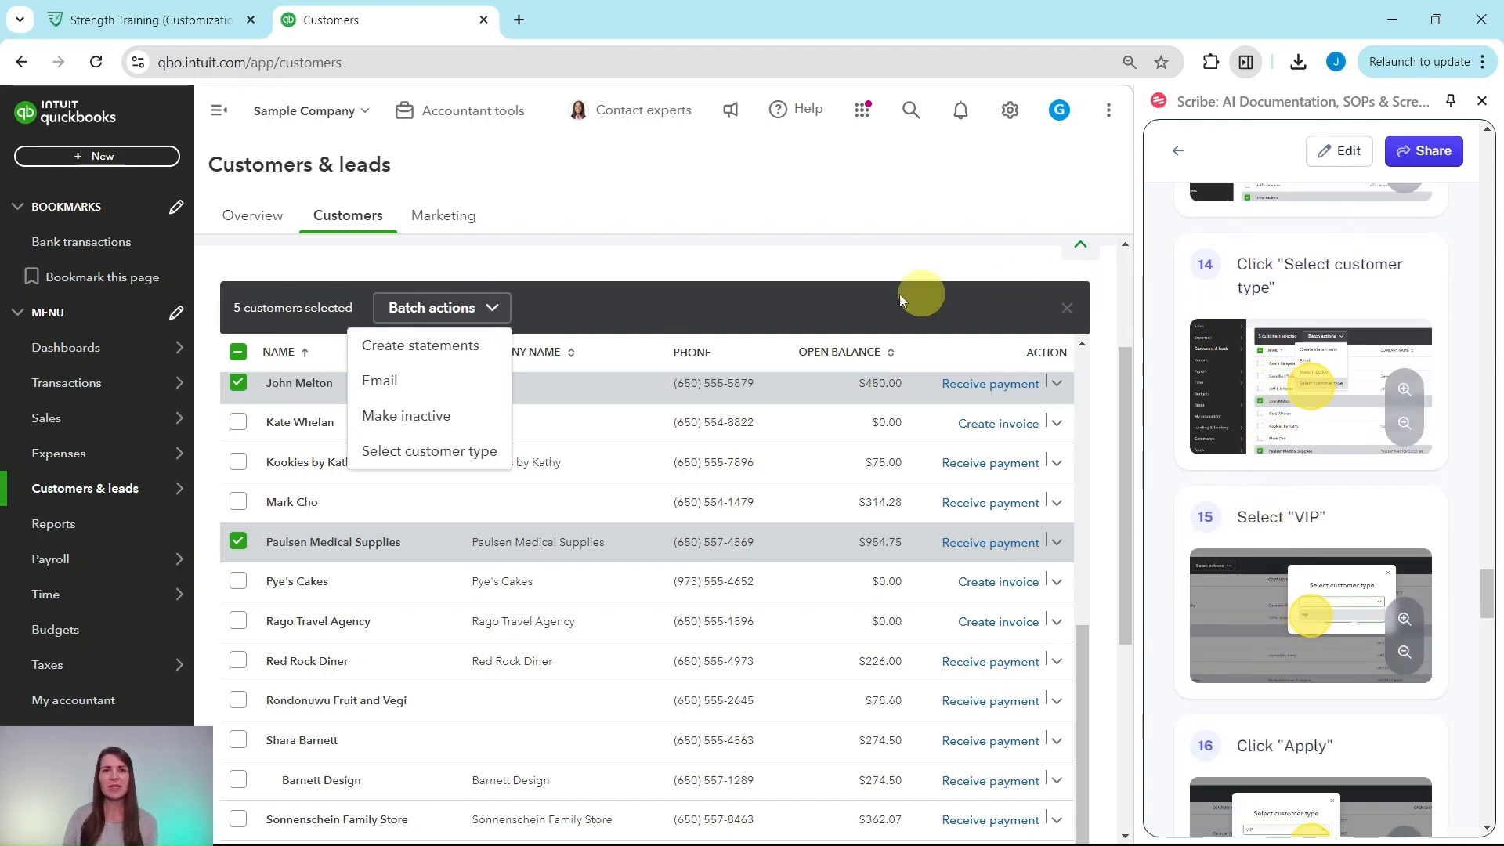
{"action": "left_click", "coordinate": [429, 455]}
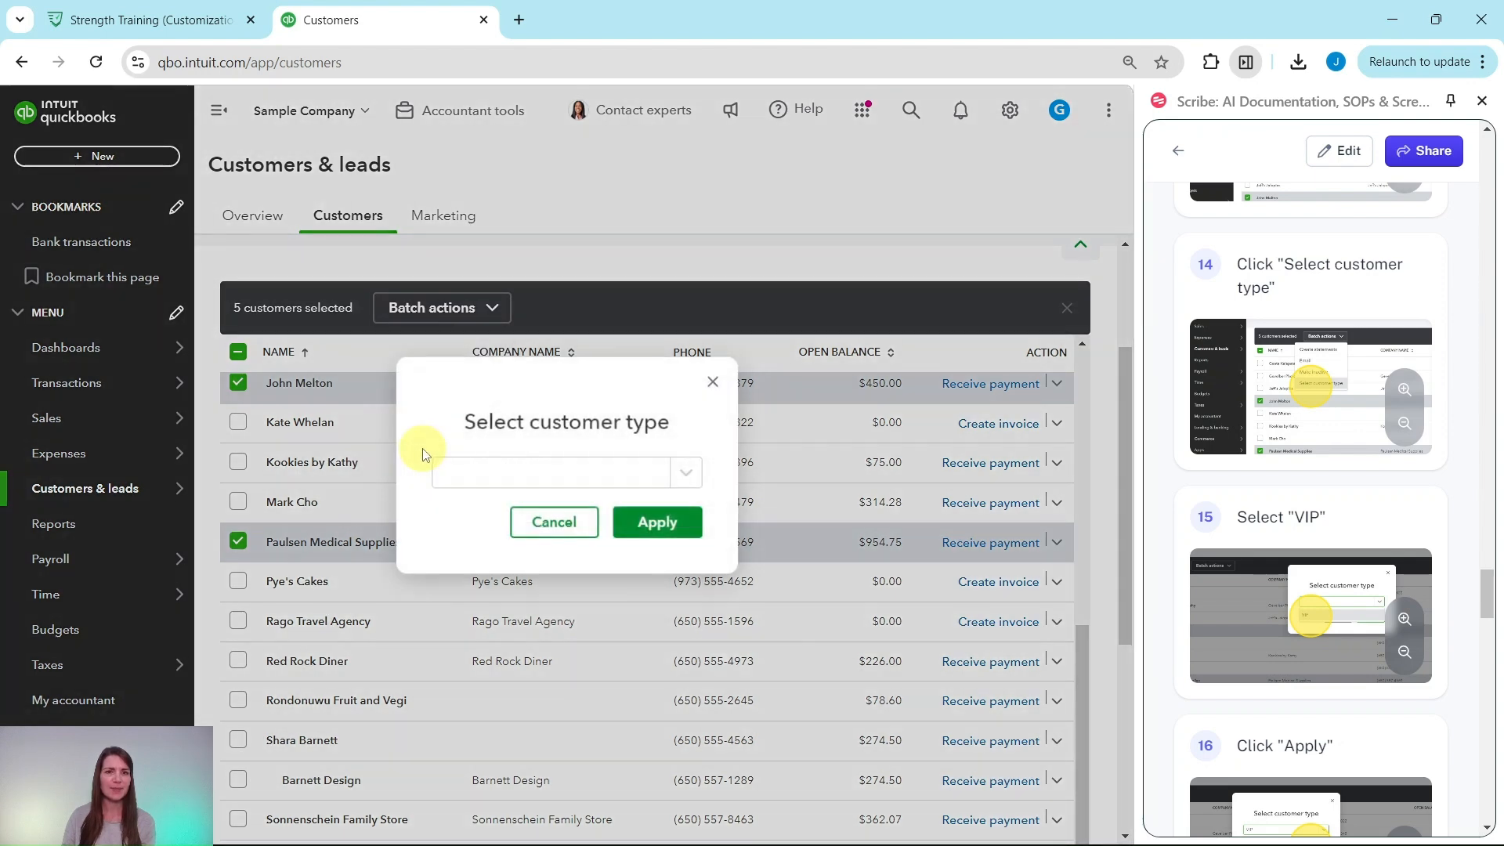
{"action": "left_click", "coordinate": [693, 475]}
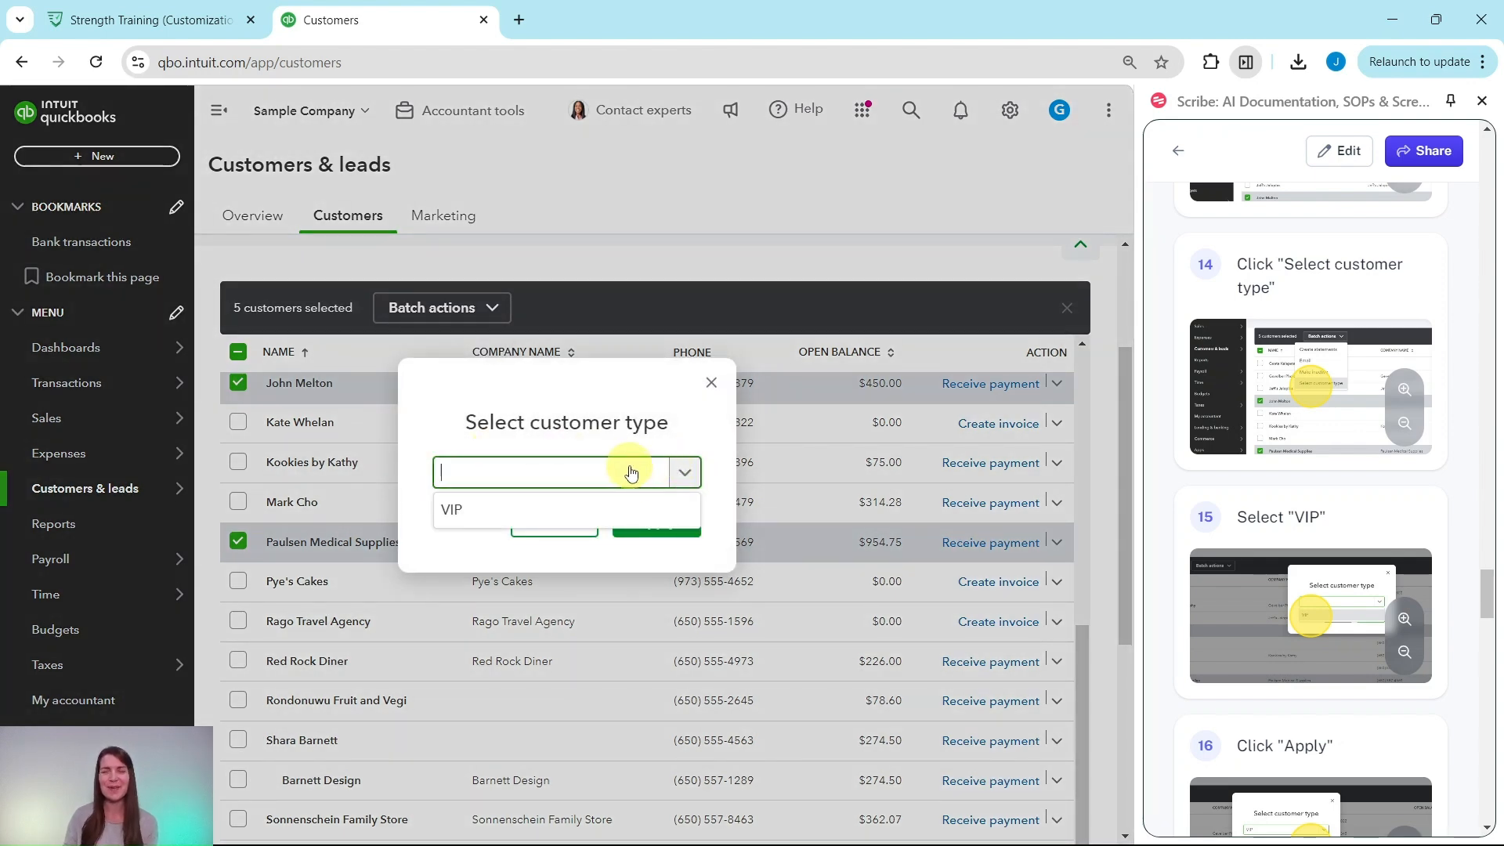
{"action": "left_click", "coordinate": [450, 517]}
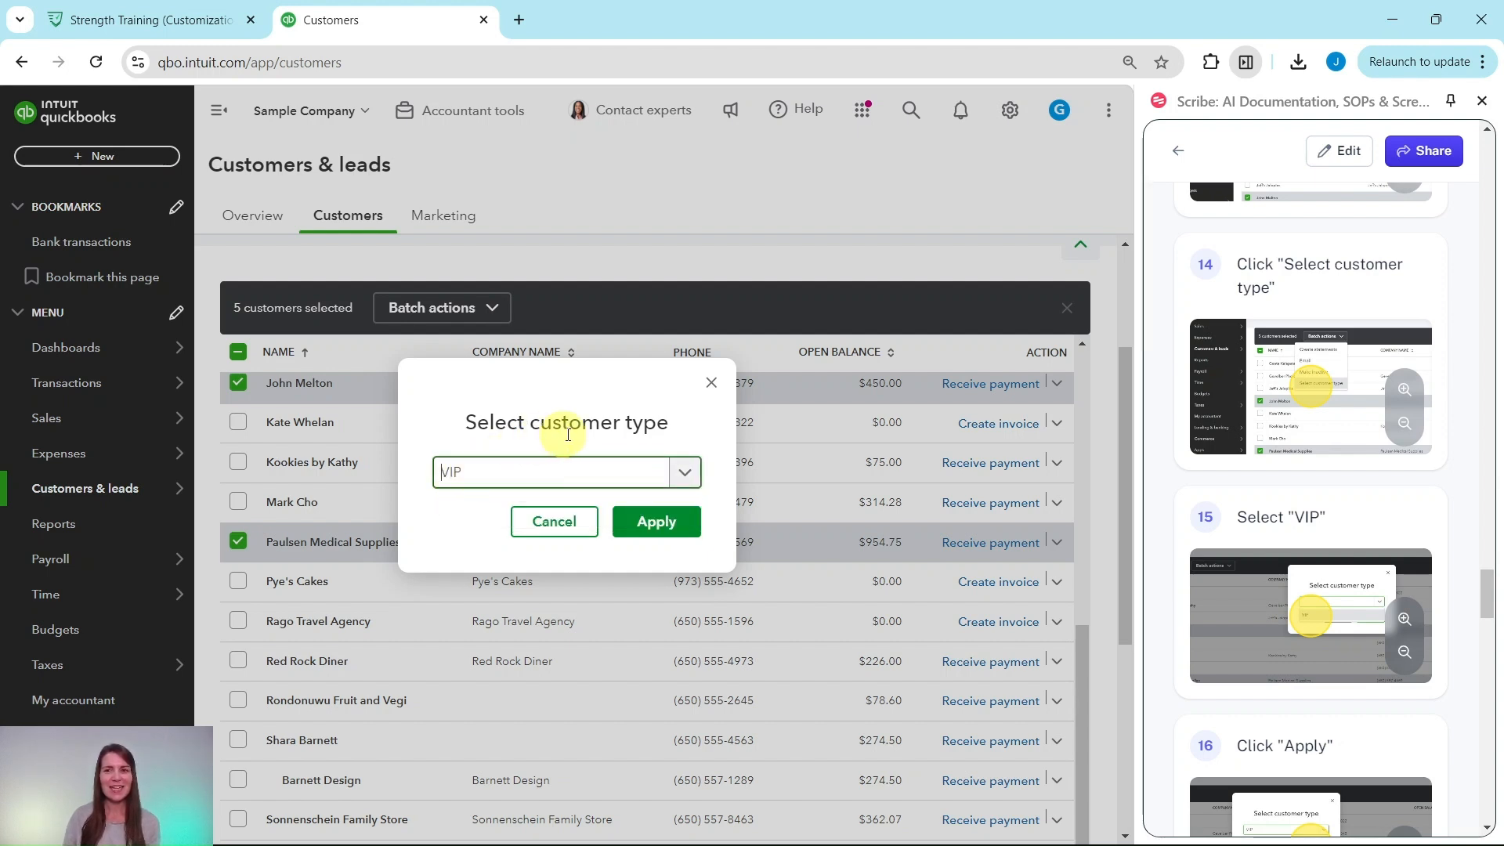
{"action": "left_click", "coordinate": [658, 520]}
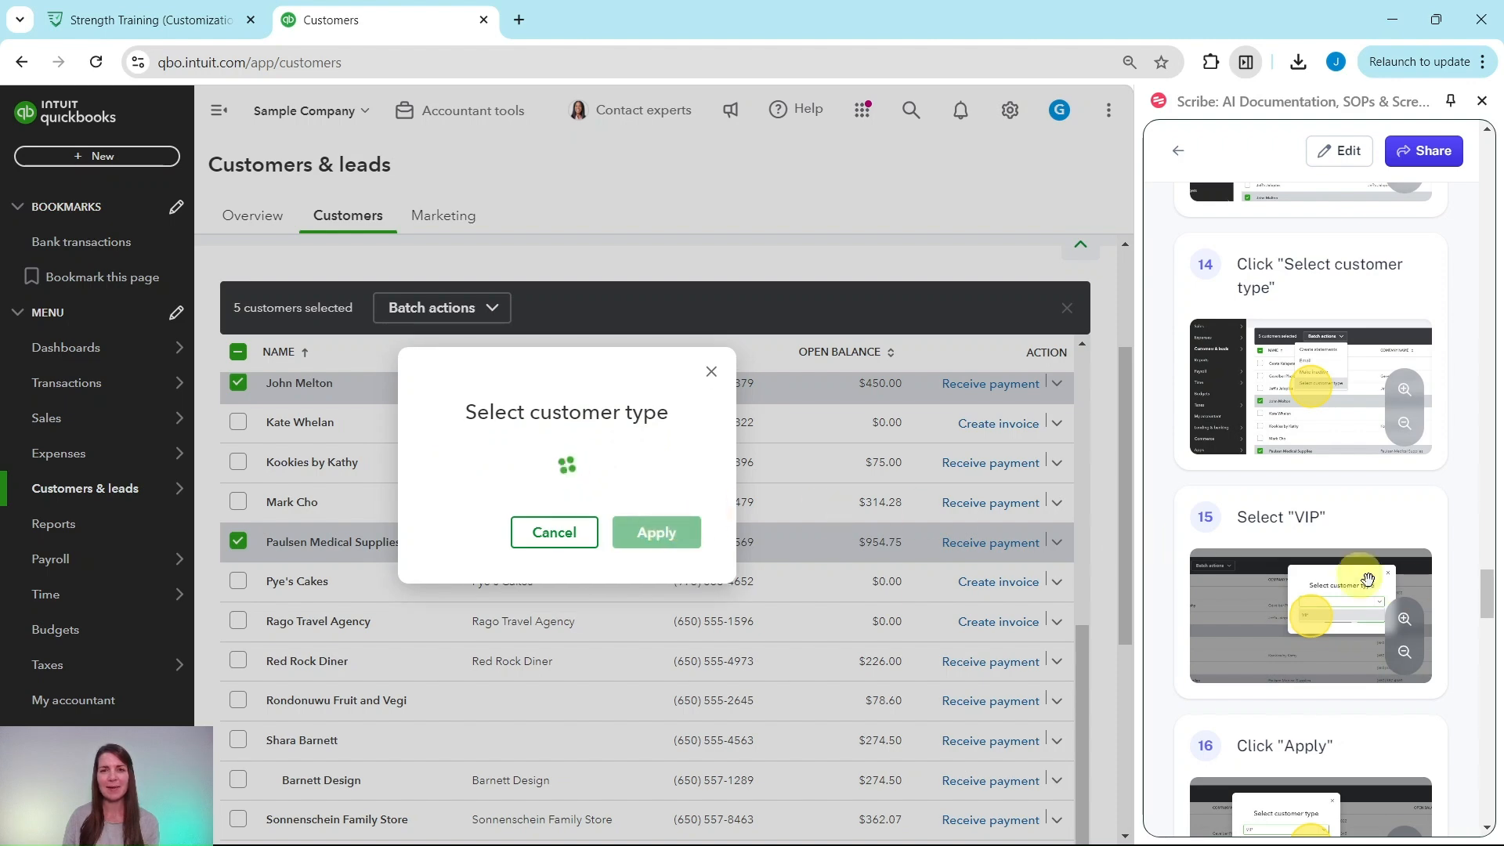
Read the guide's Apply the Discount instructions and open the Sales section of Account and Settings
{"action": "scroll", "coordinate": [1439, 612], "scroll_direction": "down", "scroll_amount": 2}
{"action": "scroll", "coordinate": [1439, 612], "scroll_direction": "down", "scroll_amount": 5}
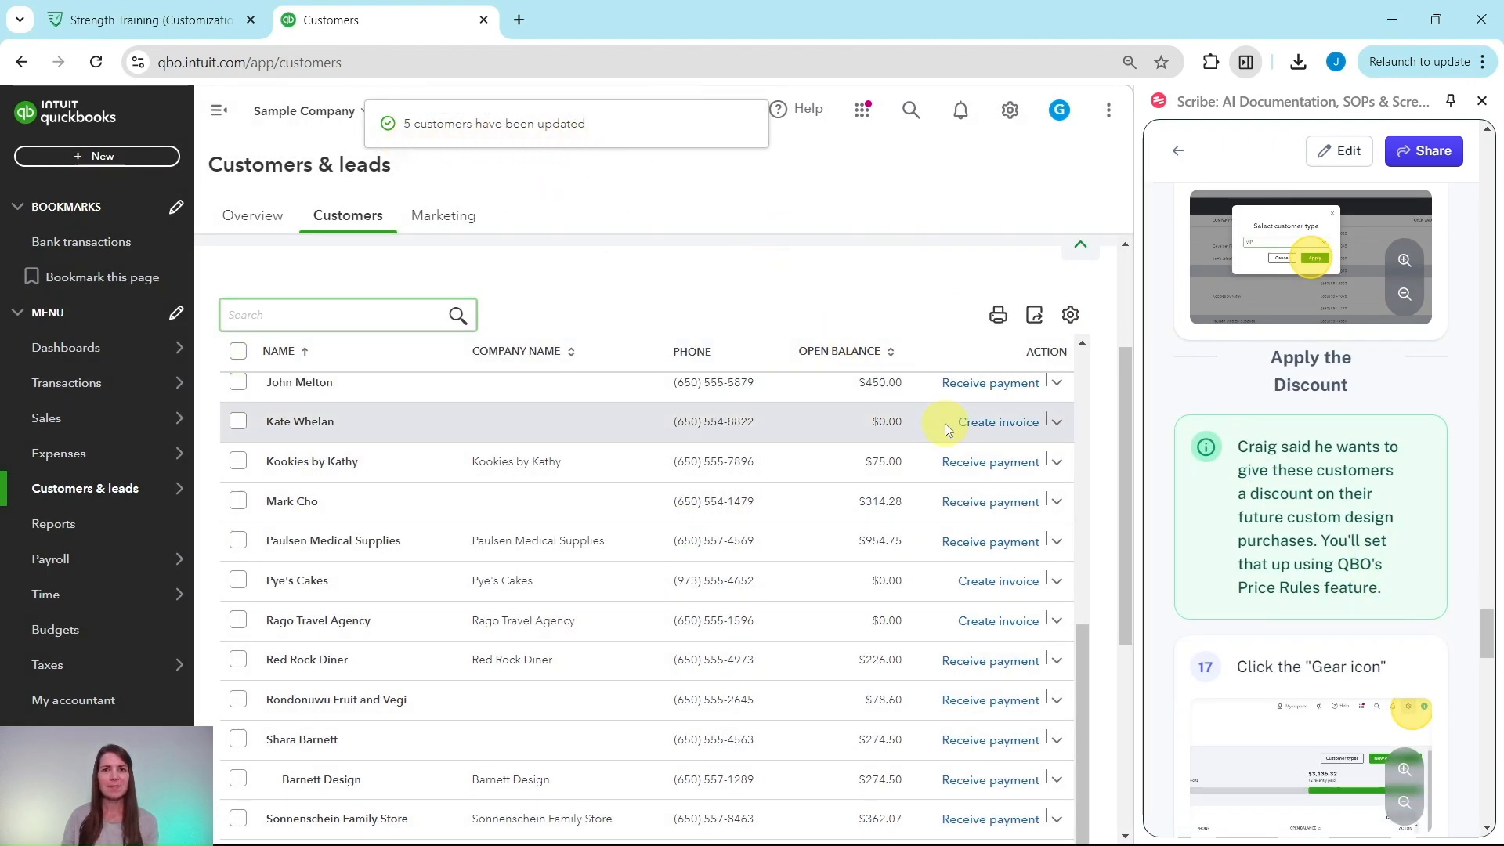
{"action": "scroll", "coordinate": [1245, 446], "scroll_direction": "down", "scroll_amount": 2}
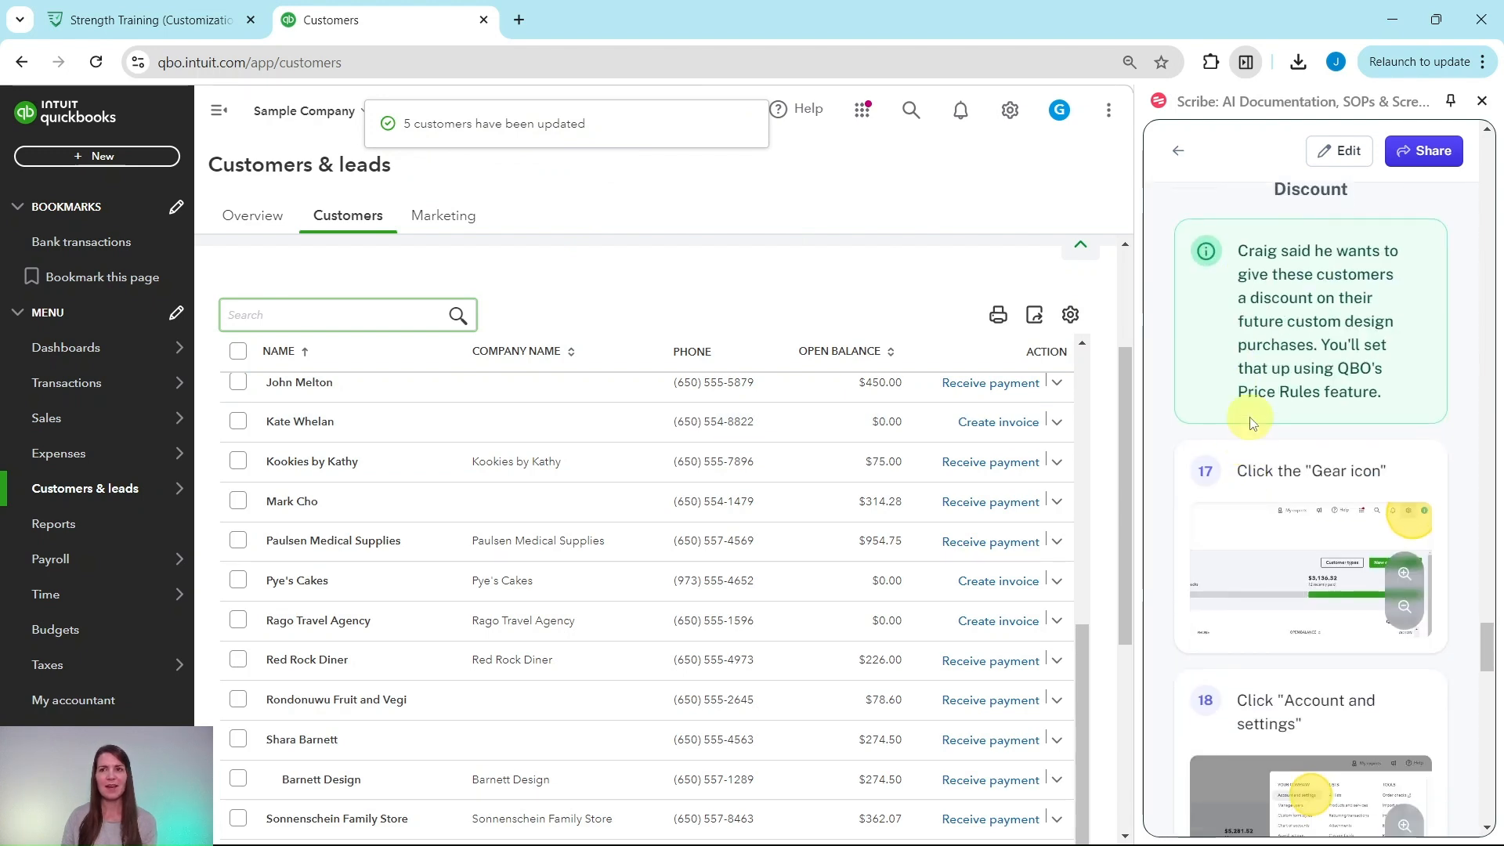
{"action": "scroll", "coordinate": [1251, 419], "scroll_direction": "up", "scroll_amount": 1}
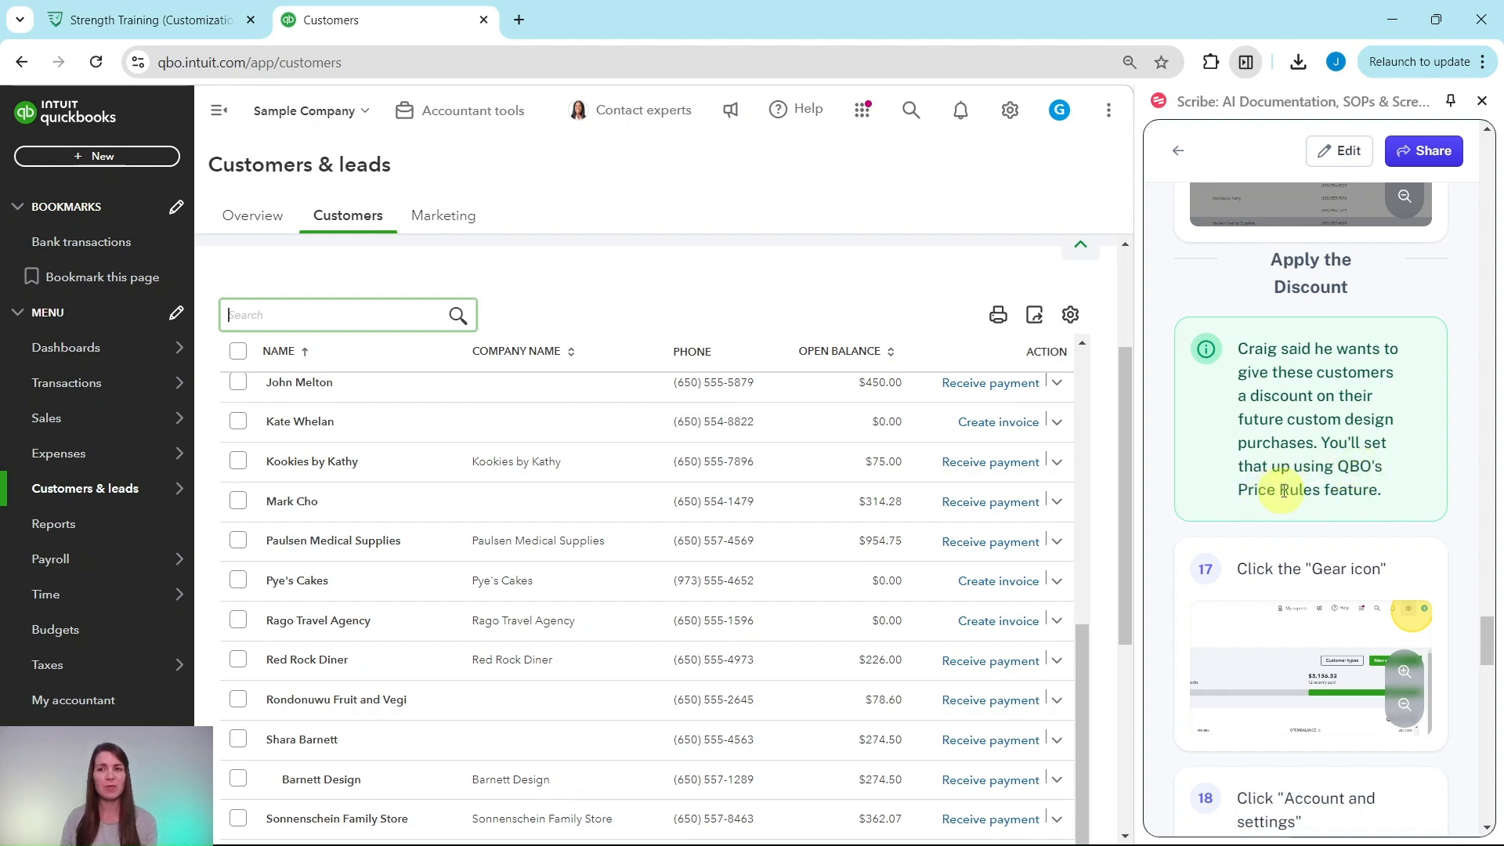
{"action": "scroll", "coordinate": [1322, 491], "scroll_direction": "down", "scroll_amount": 3}
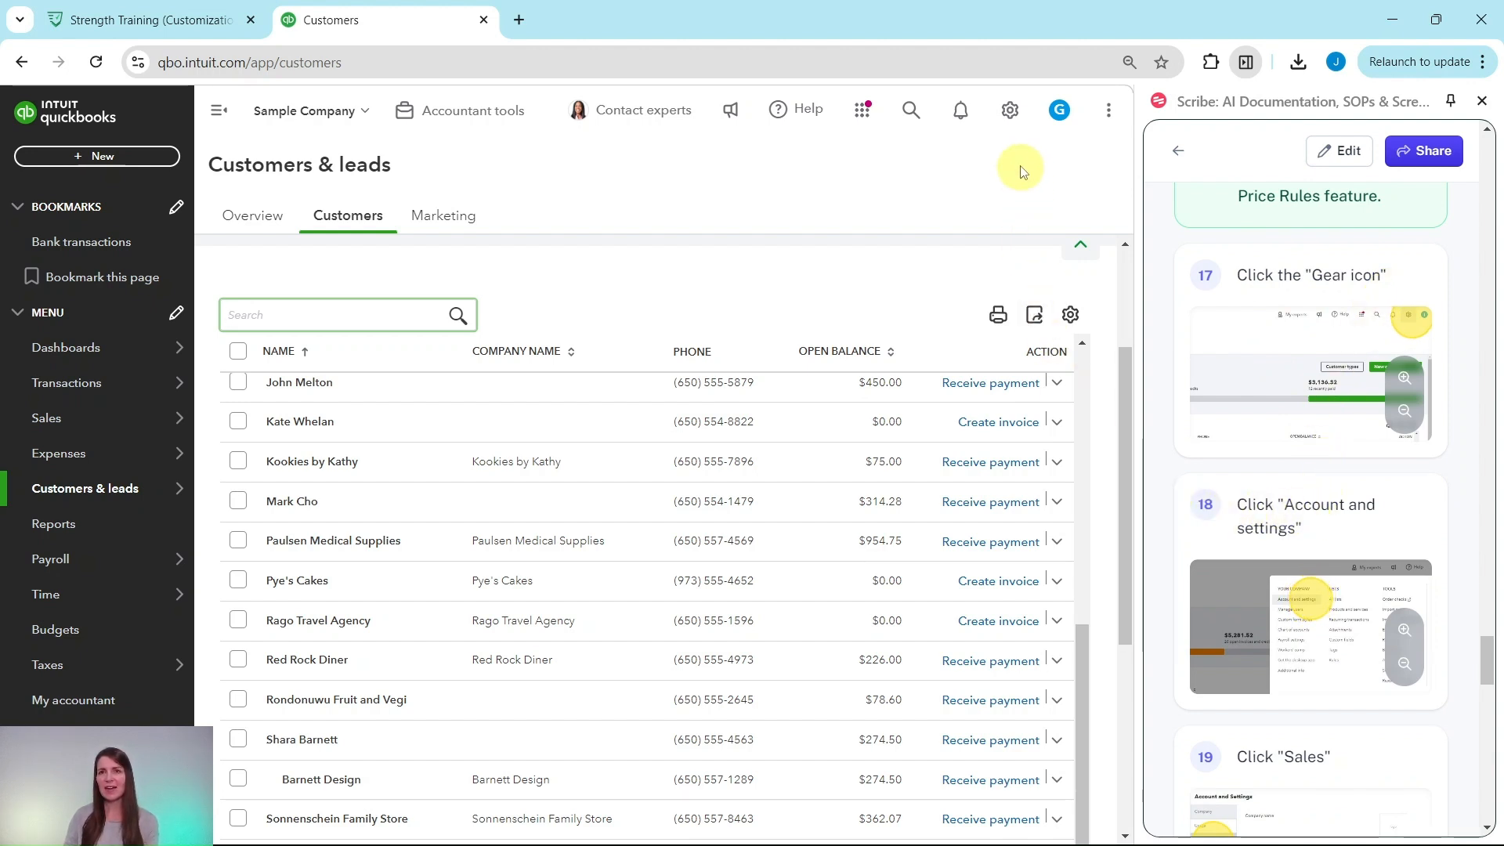
{"action": "left_click", "coordinate": [1008, 115]}
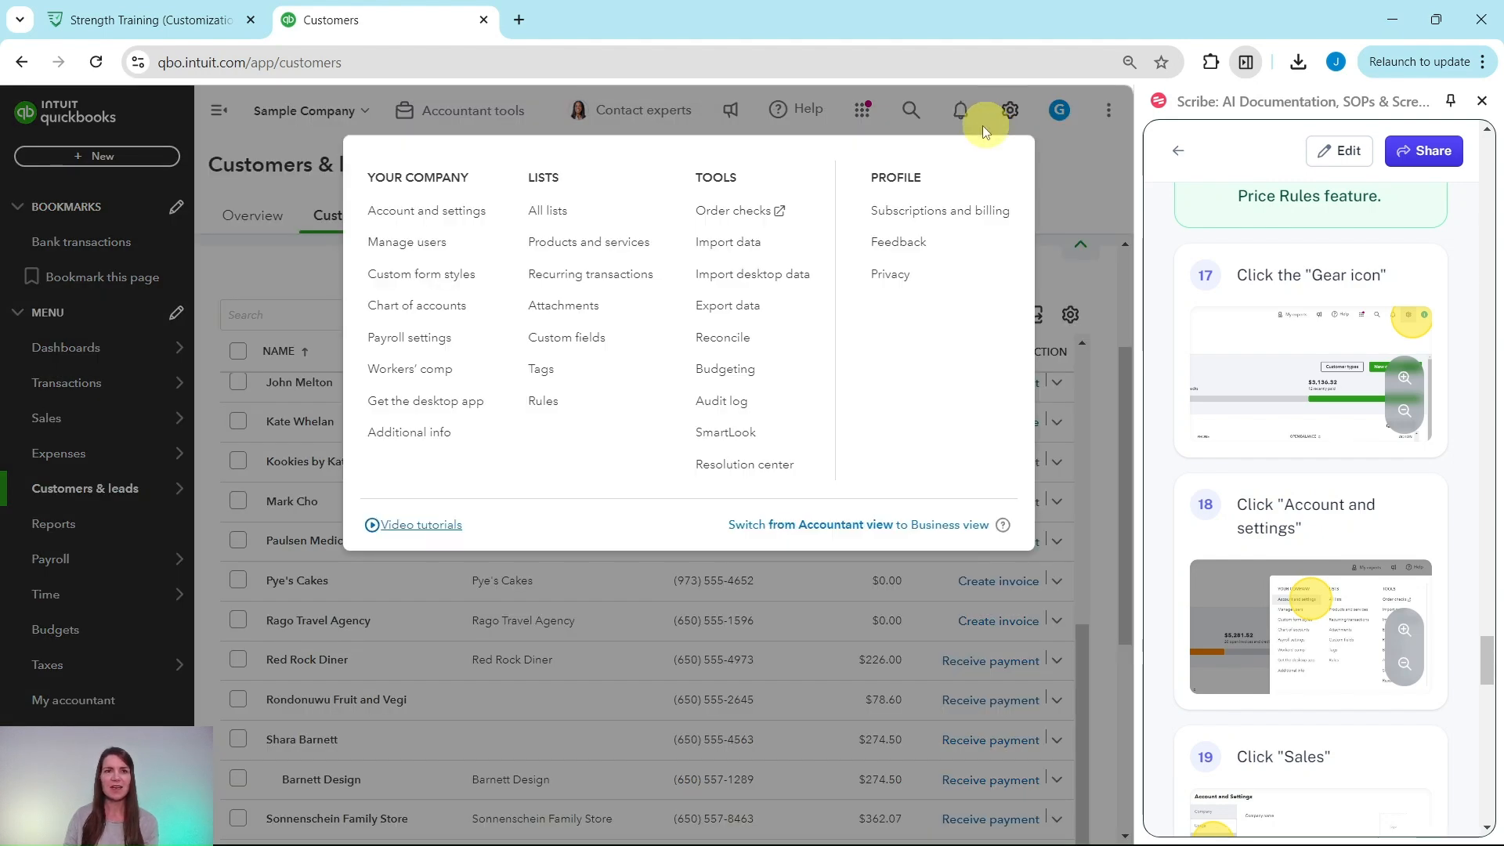
{"action": "left_click", "coordinate": [401, 220]}
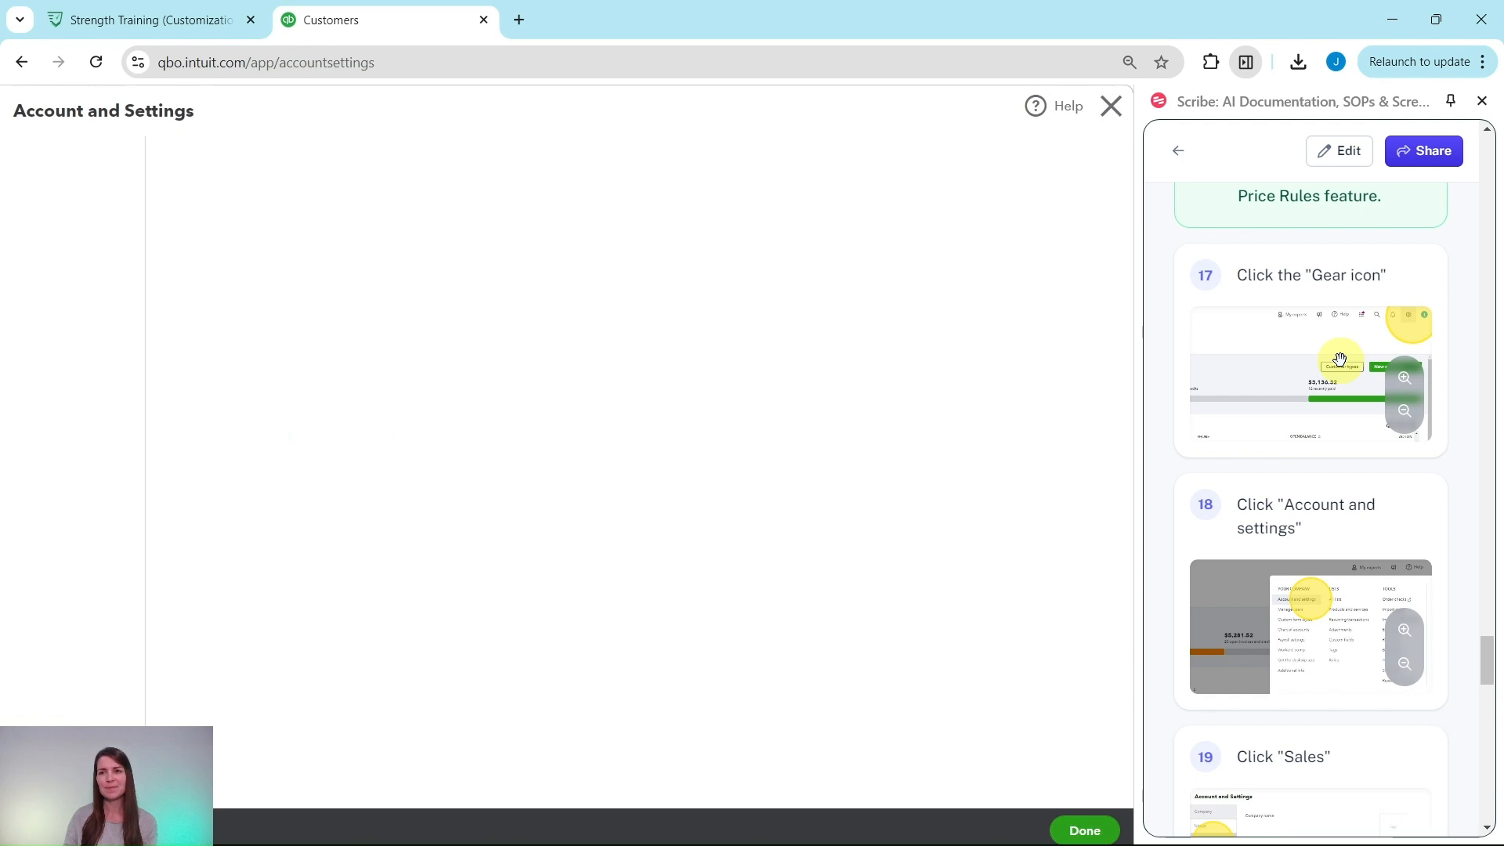
{"action": "scroll", "coordinate": [1339, 359], "scroll_direction": "down", "scroll_amount": 4}
{"action": "scroll", "coordinate": [1339, 359], "scroll_direction": "down", "scroll_amount": 2}
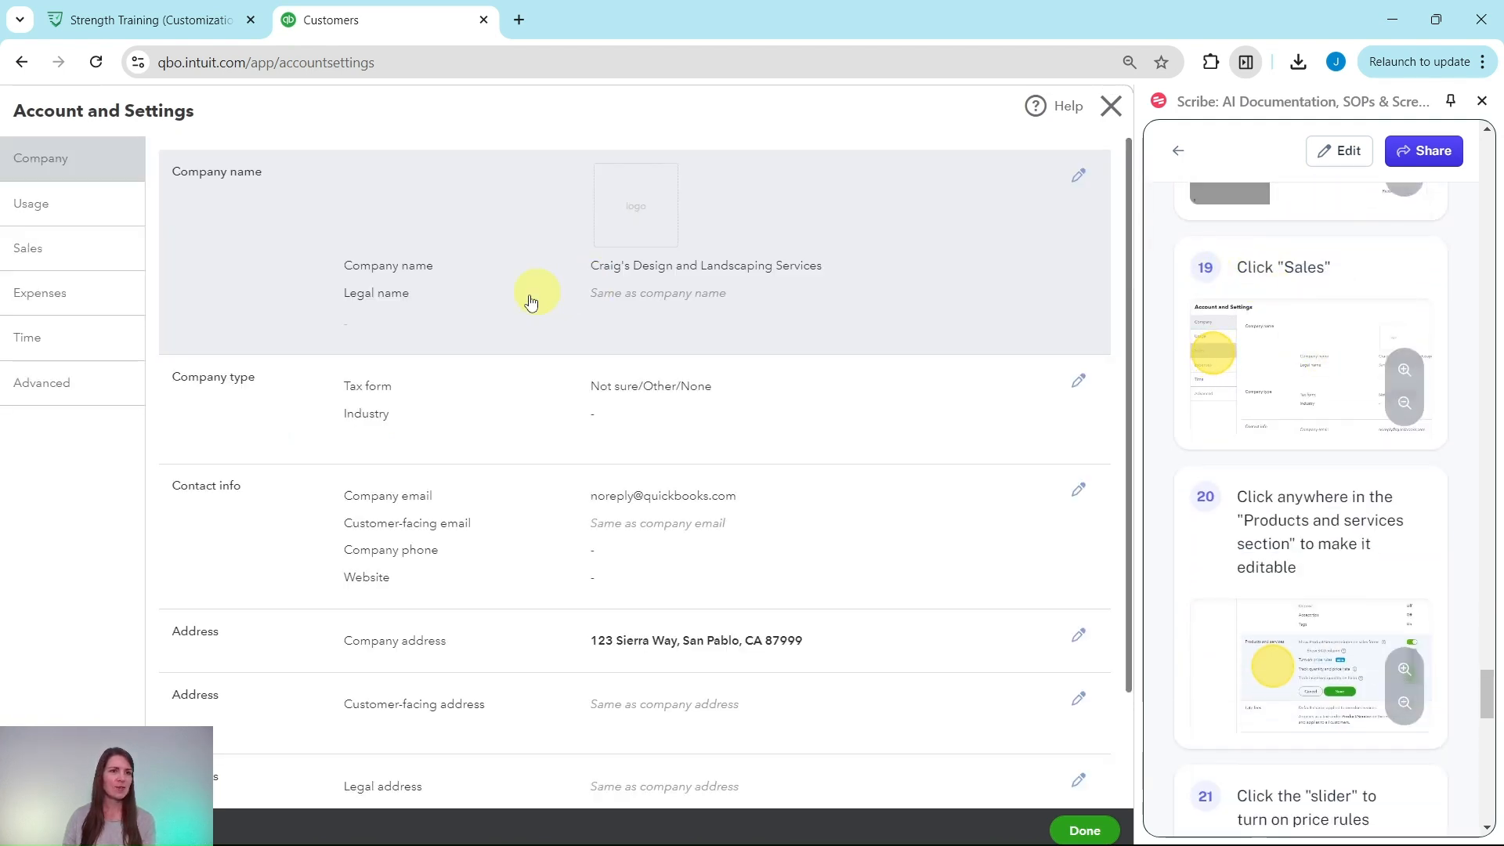
{"action": "left_click", "coordinate": [27, 257]}
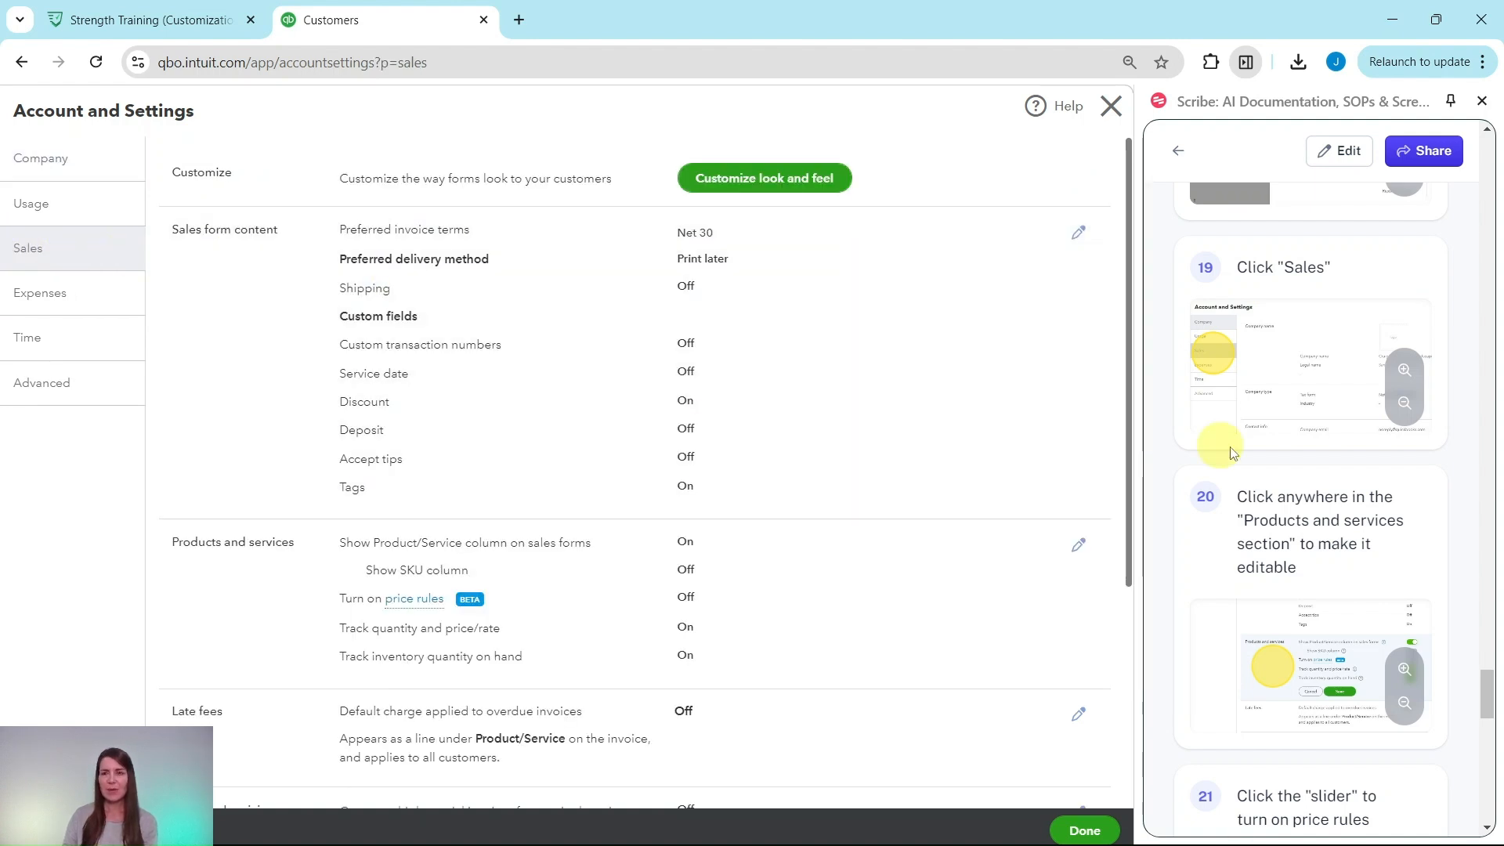
Turn on price rules in the Products and services sales settings, save the change and close the settings
{"action": "scroll", "coordinate": [1277, 437], "scroll_direction": "down", "scroll_amount": 3}
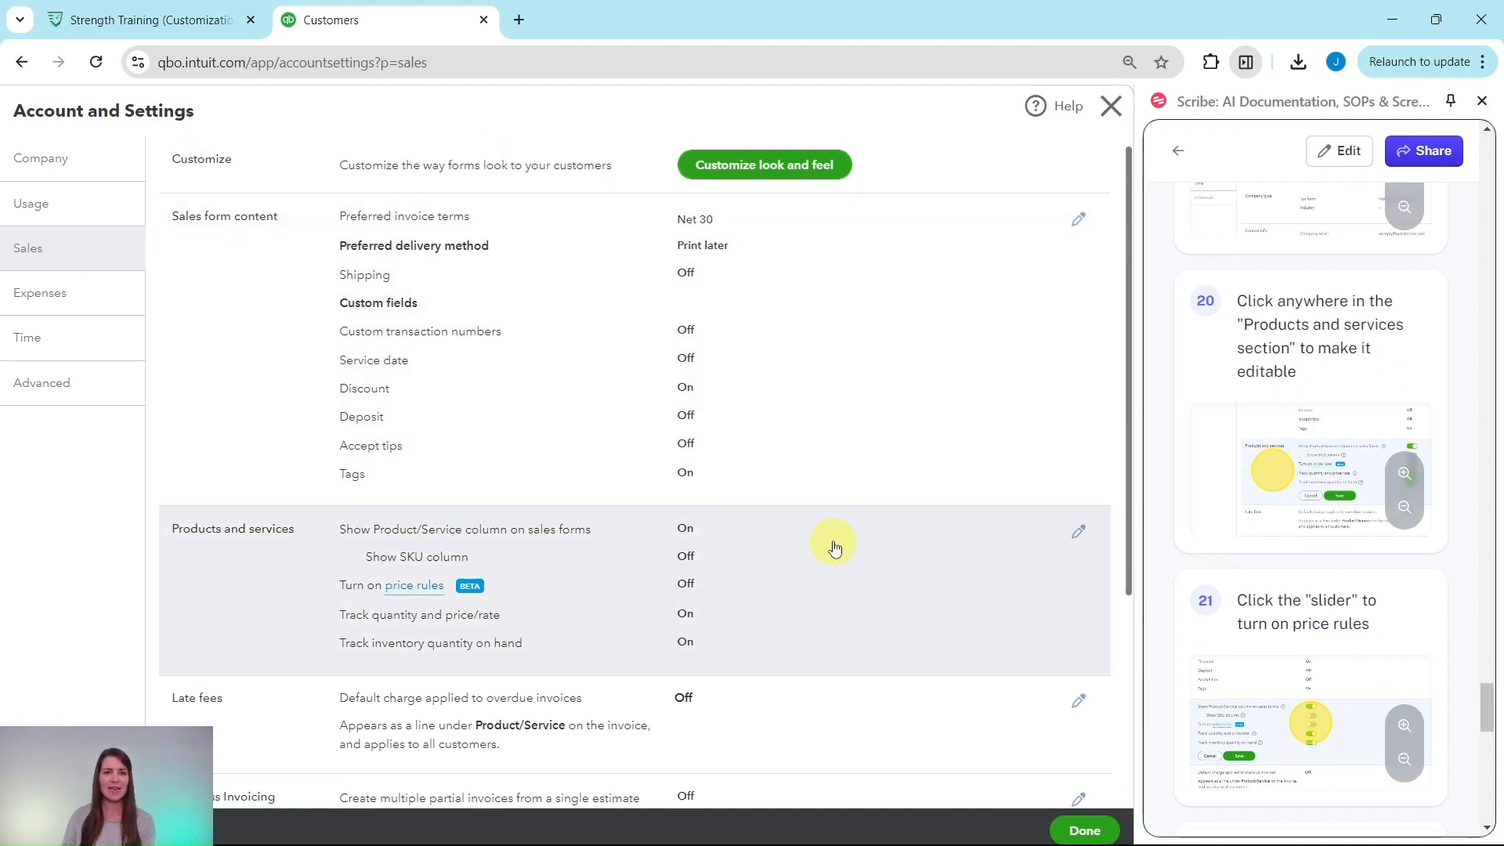
{"action": "scroll", "coordinate": [833, 554], "scroll_direction": "down", "scroll_amount": 3}
{"action": "left_click", "coordinate": [852, 373]}
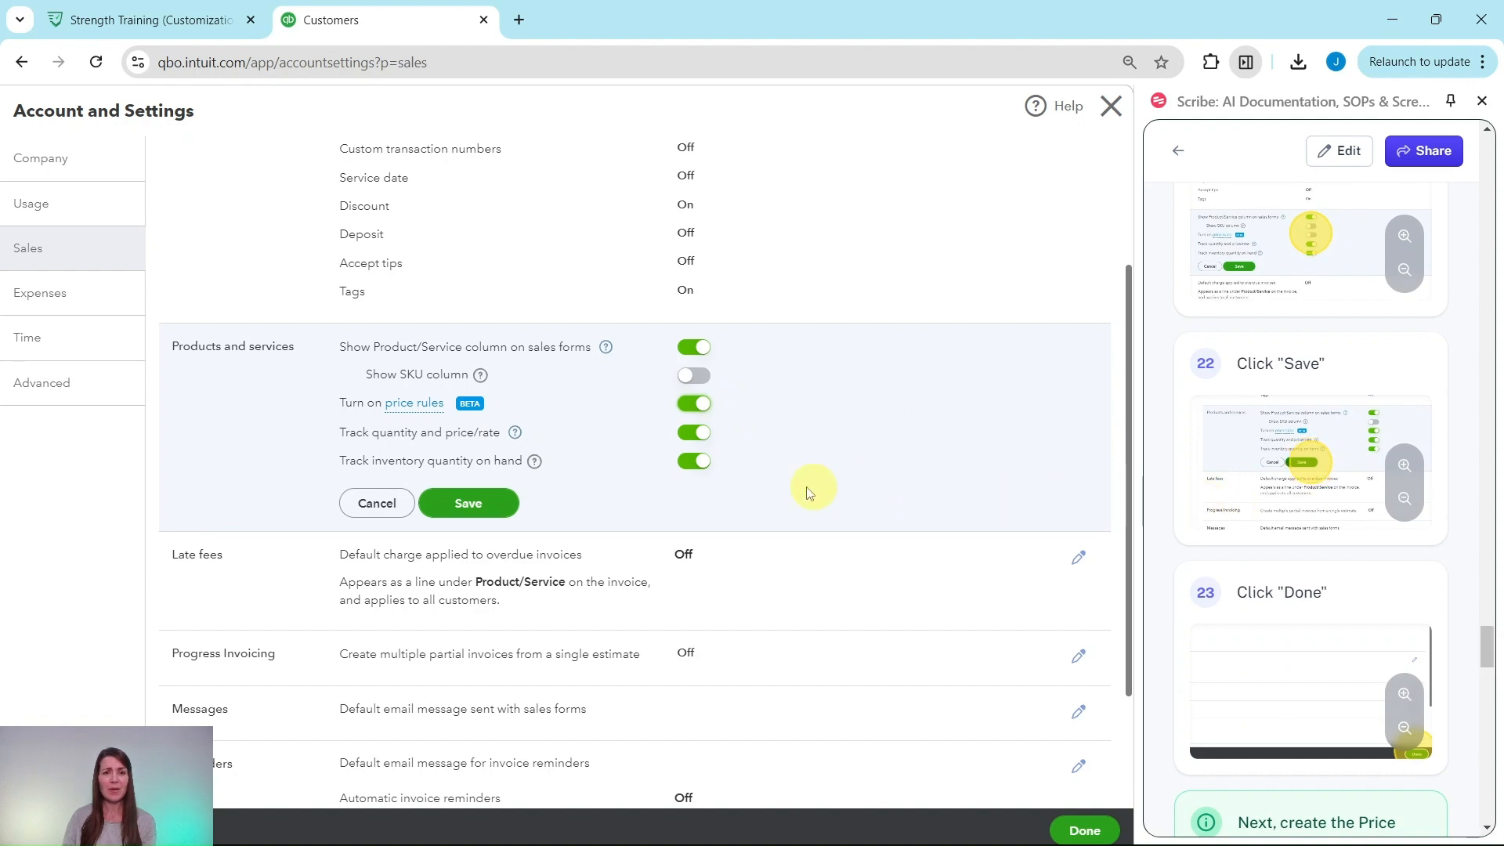
{"action": "left_click", "coordinate": [465, 502]}
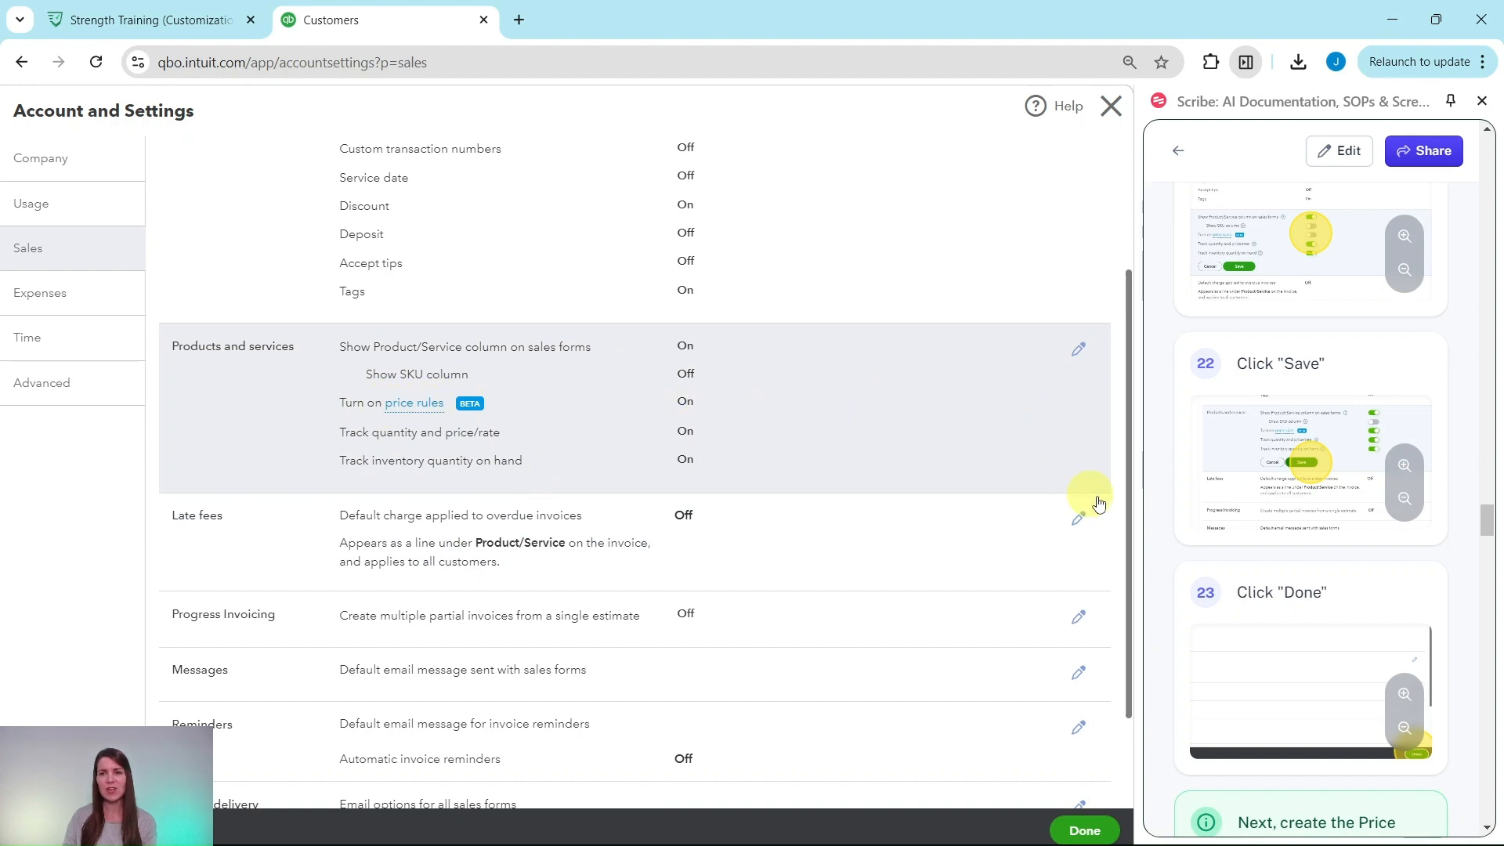
{"action": "left_click", "coordinate": [1090, 831]}
Read the guide's instructions for creating the price rule and open the Products and Services list
{"action": "scroll", "coordinate": [1291, 476], "scroll_direction": "down", "scroll_amount": 5}
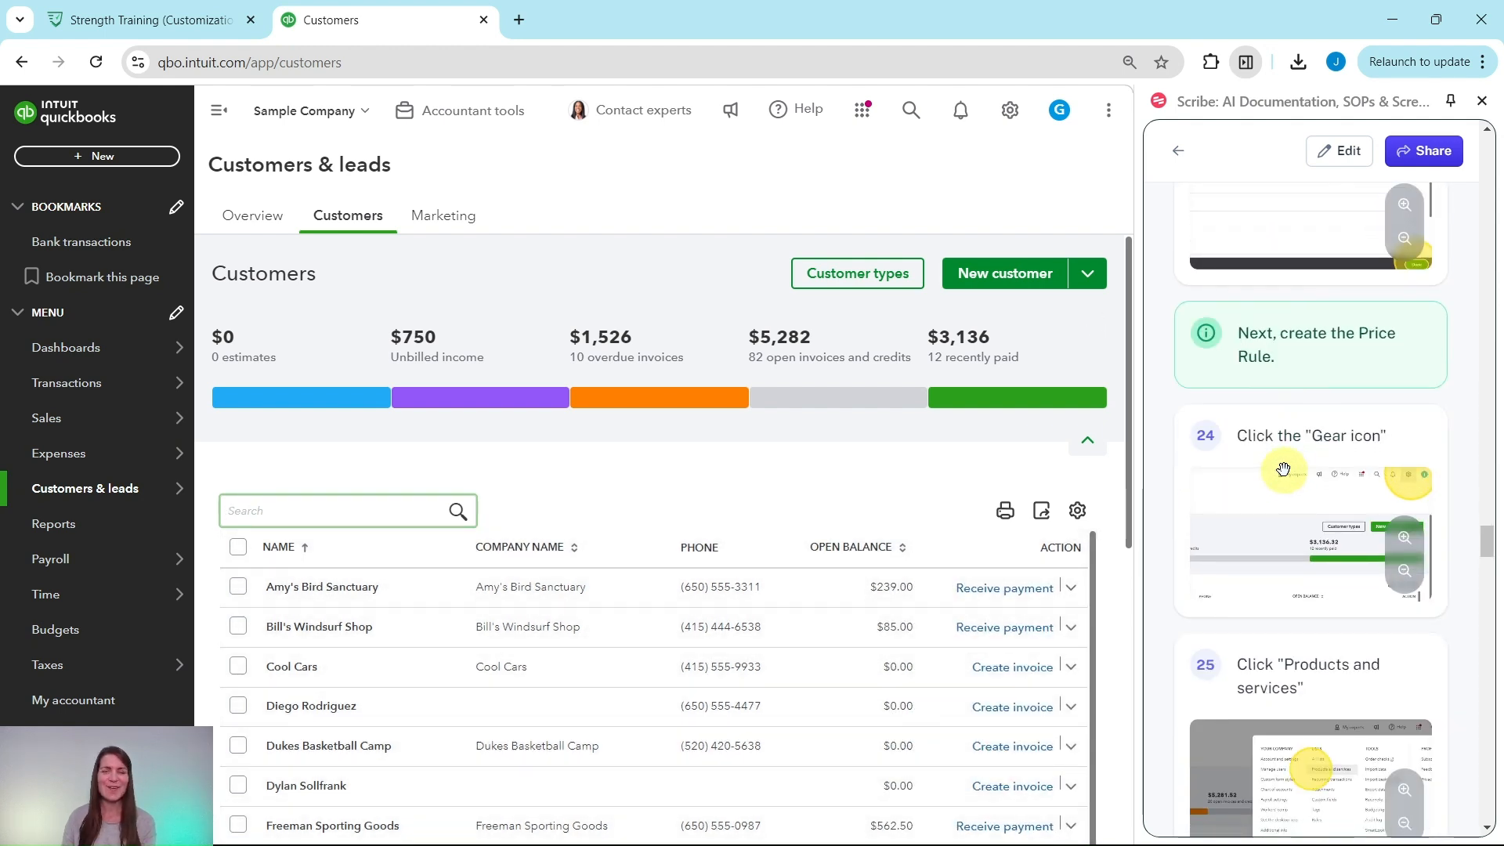
{"action": "scroll", "coordinate": [1287, 466], "scroll_direction": "down", "scroll_amount": 2}
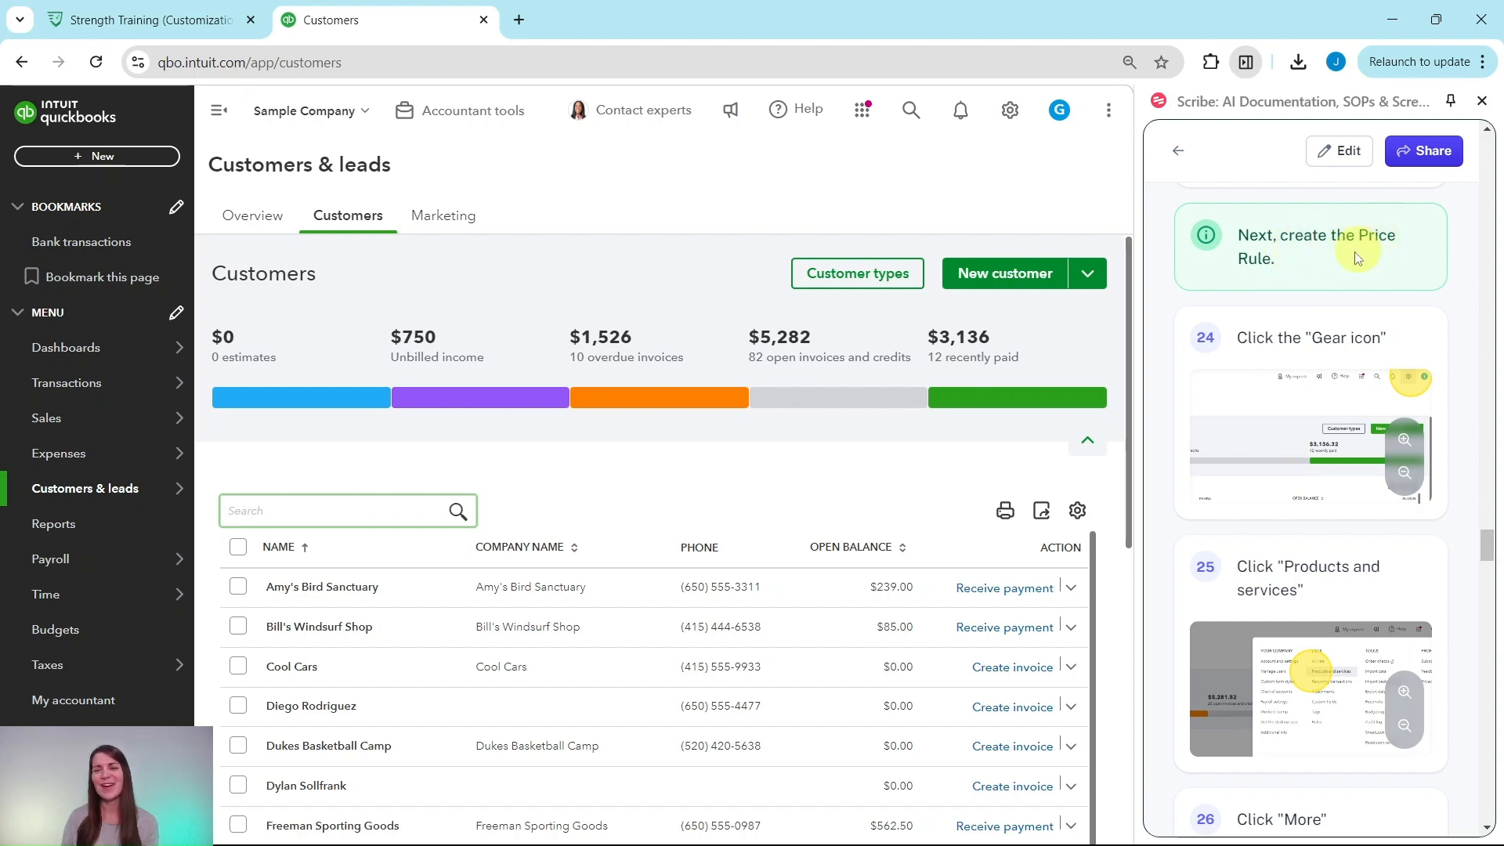
{"action": "scroll", "coordinate": [1282, 308], "scroll_direction": "down", "scroll_amount": 1}
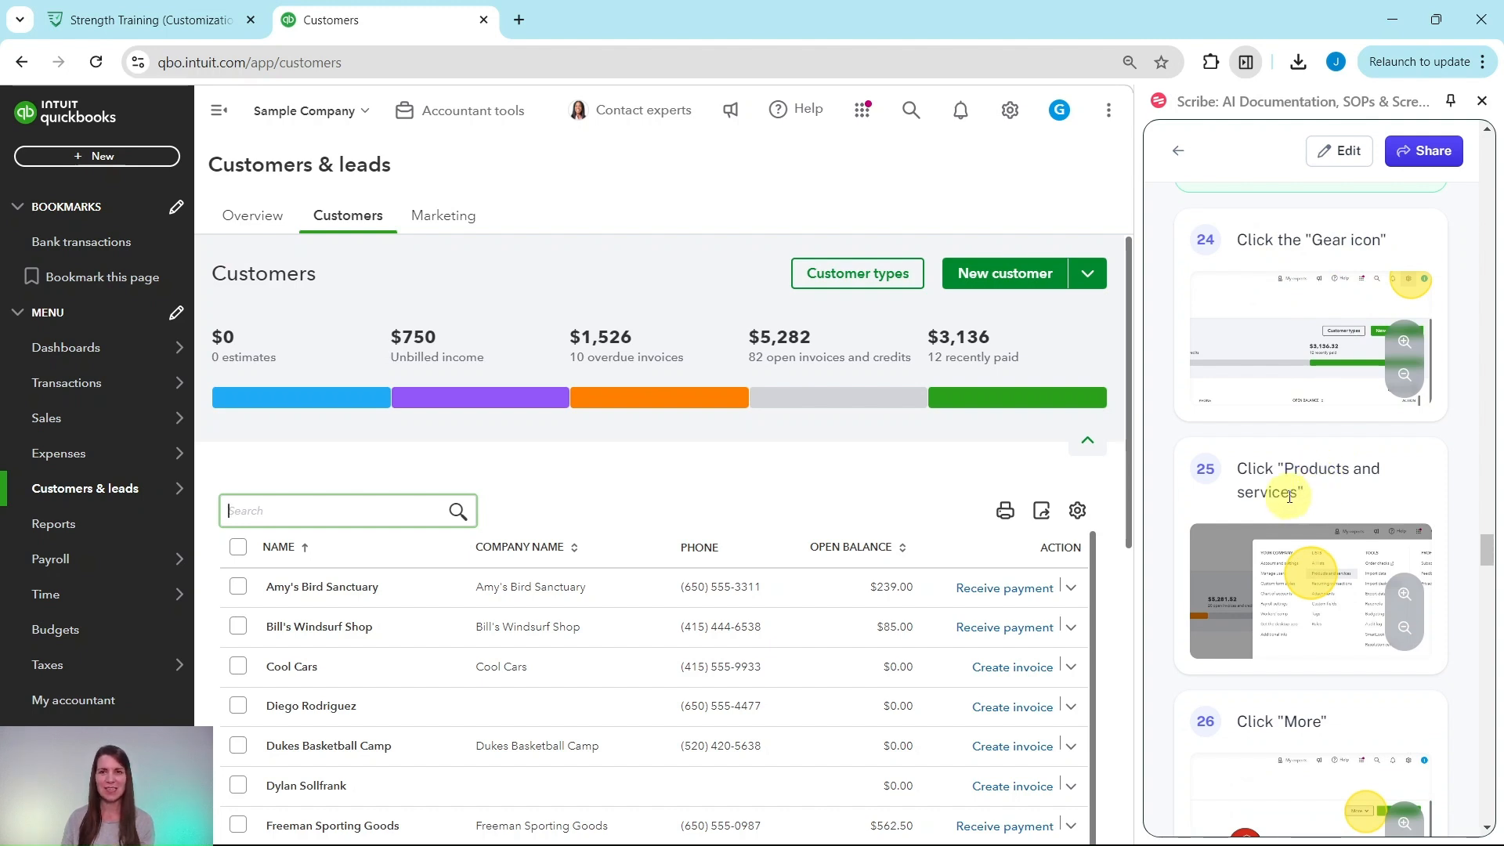
{"action": "left_click", "coordinate": [1010, 114]}
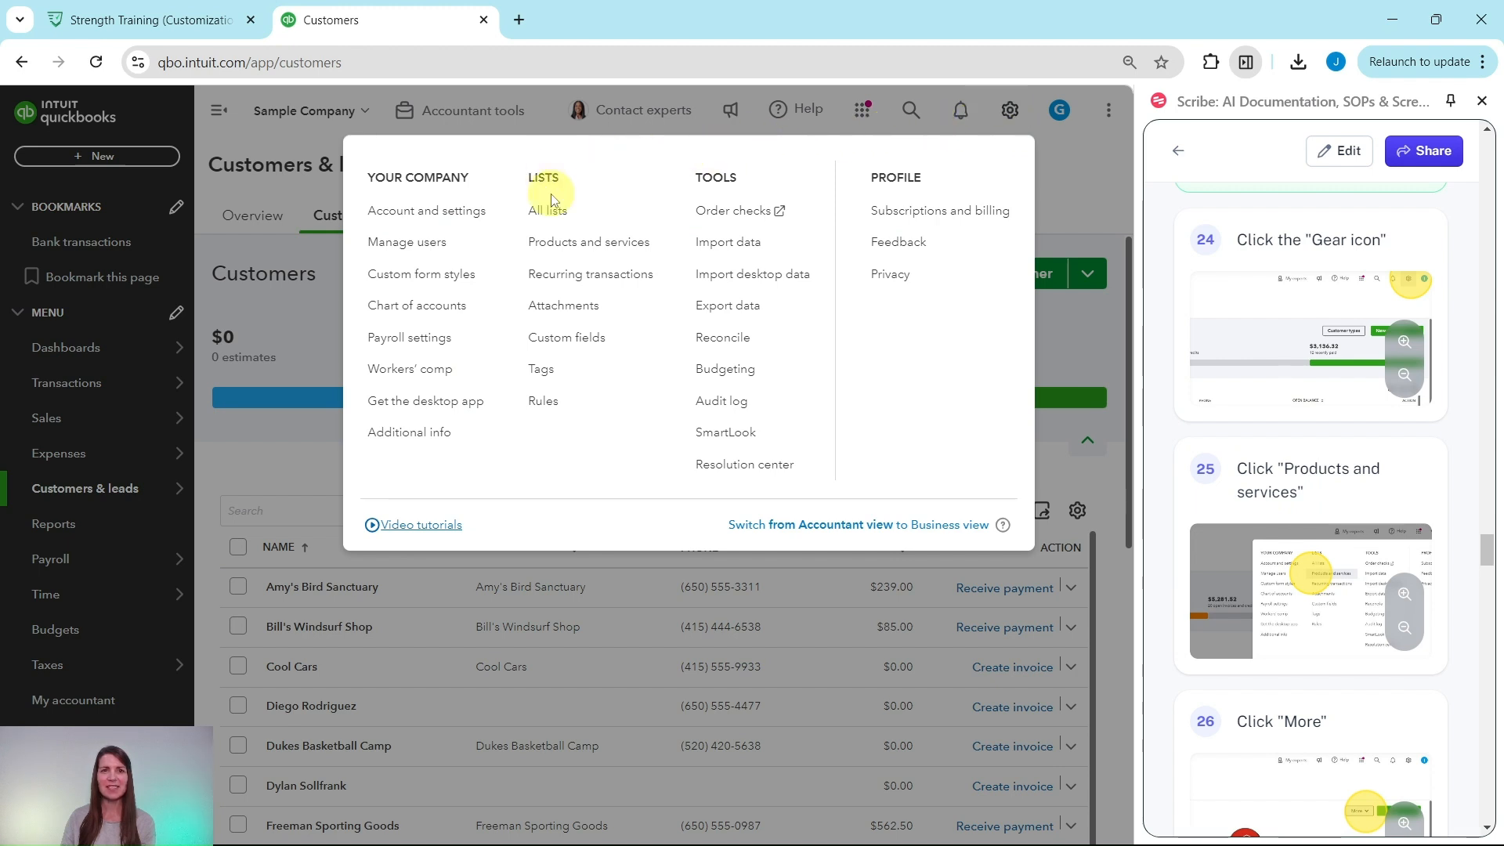
{"action": "left_click", "coordinate": [557, 251]}
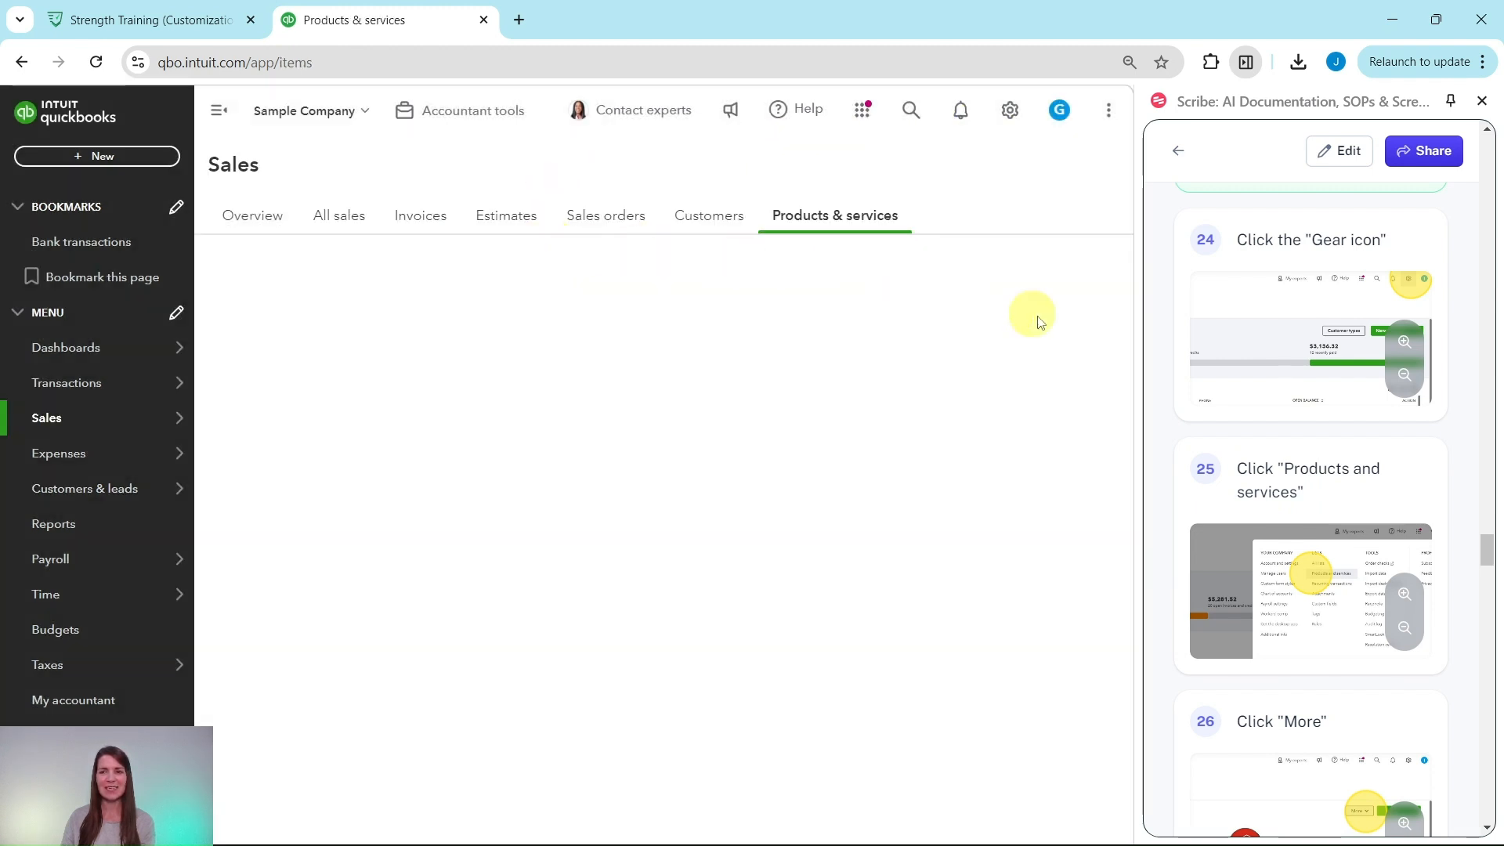
Open Price Rules from the Products and Services page and start creating a new rule
{"action": "scroll", "coordinate": [1314, 403], "scroll_direction": "down", "scroll_amount": 5}
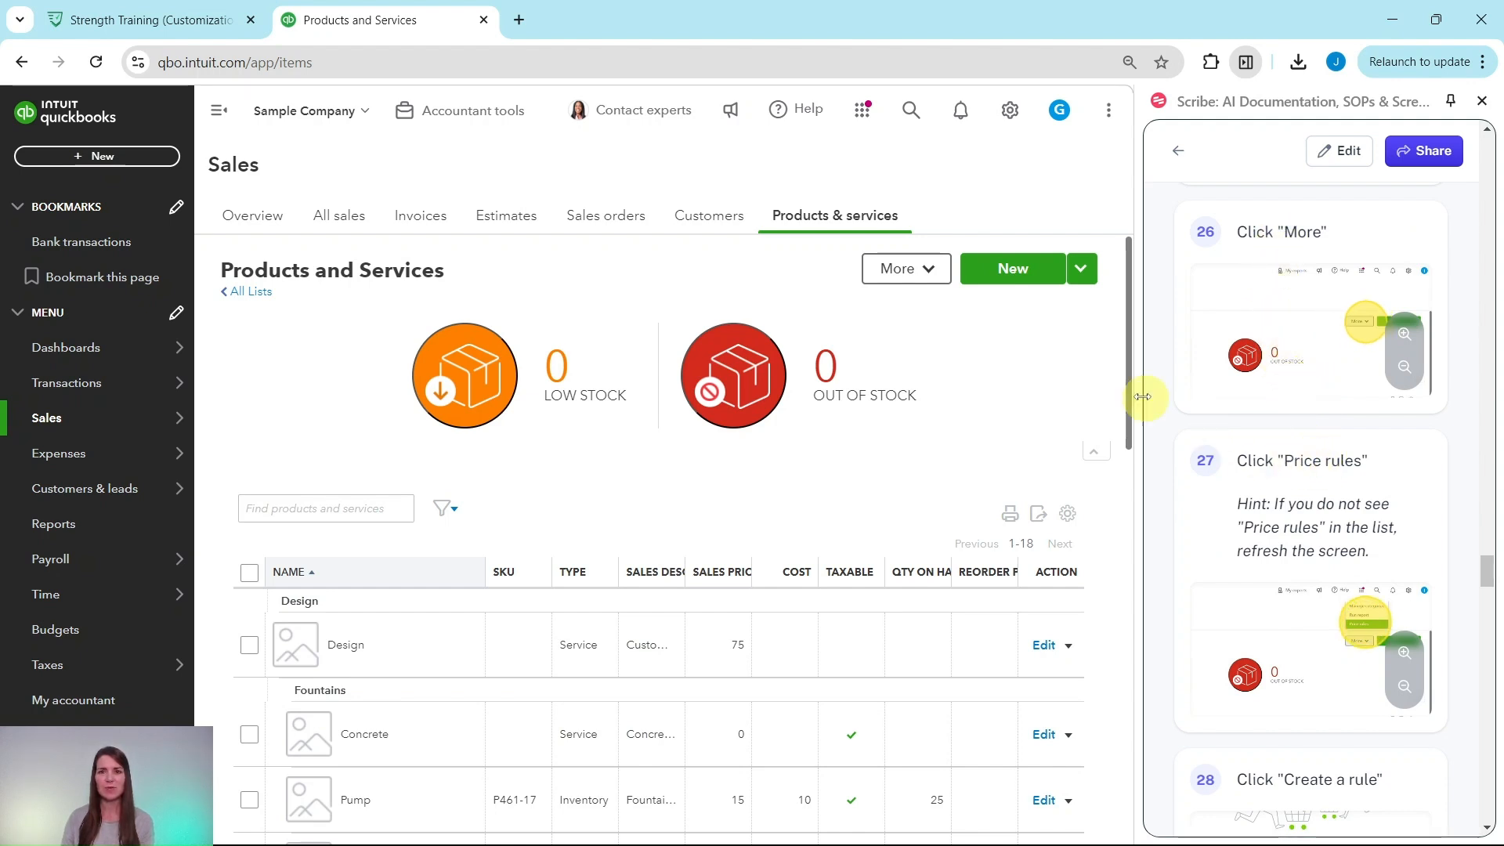
{"action": "left_click", "coordinate": [928, 276]}
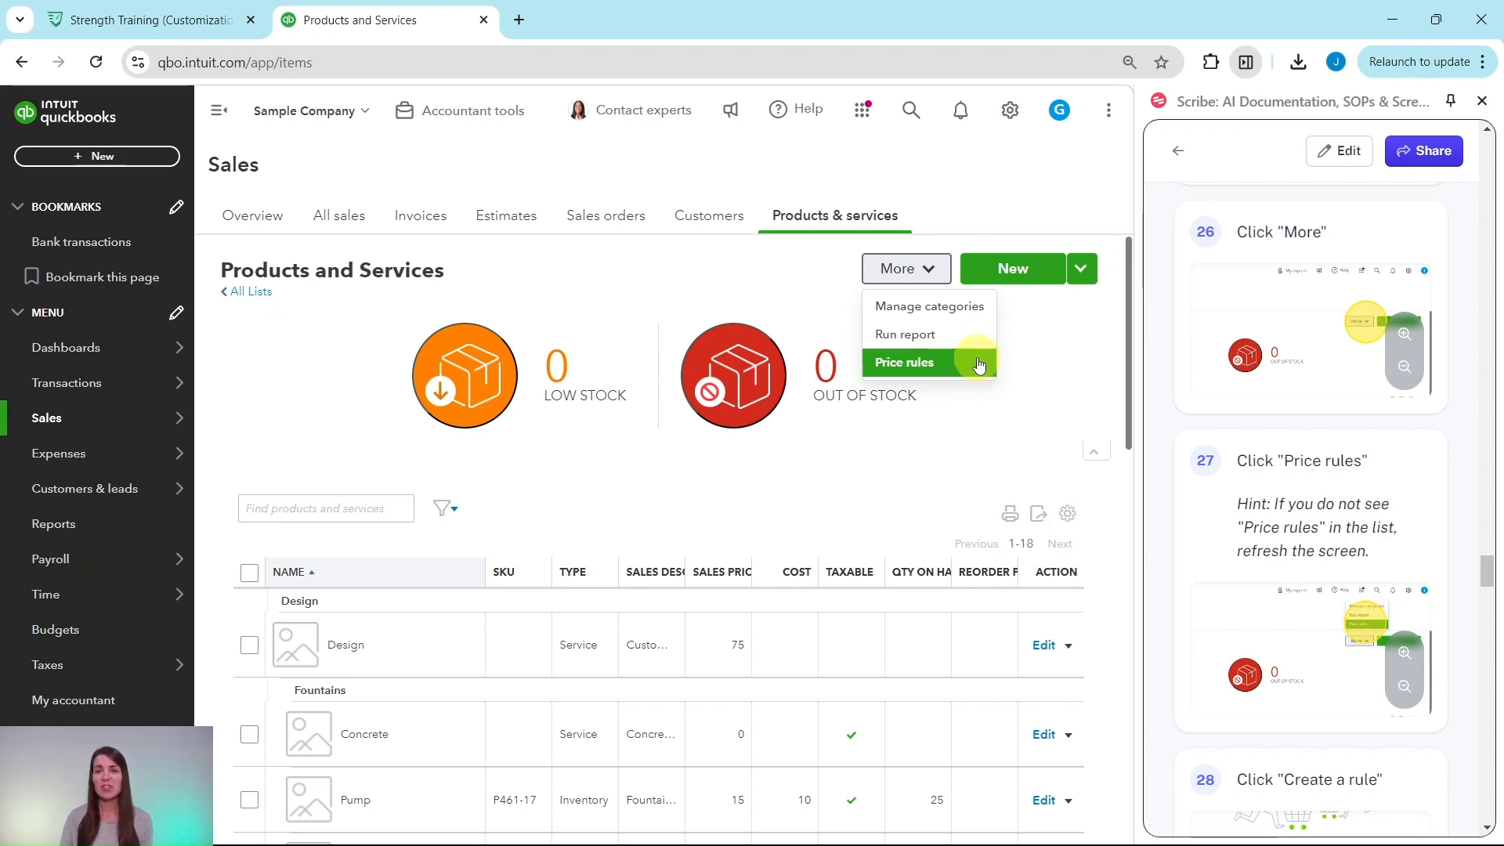
{"action": "left_click", "coordinate": [901, 364]}
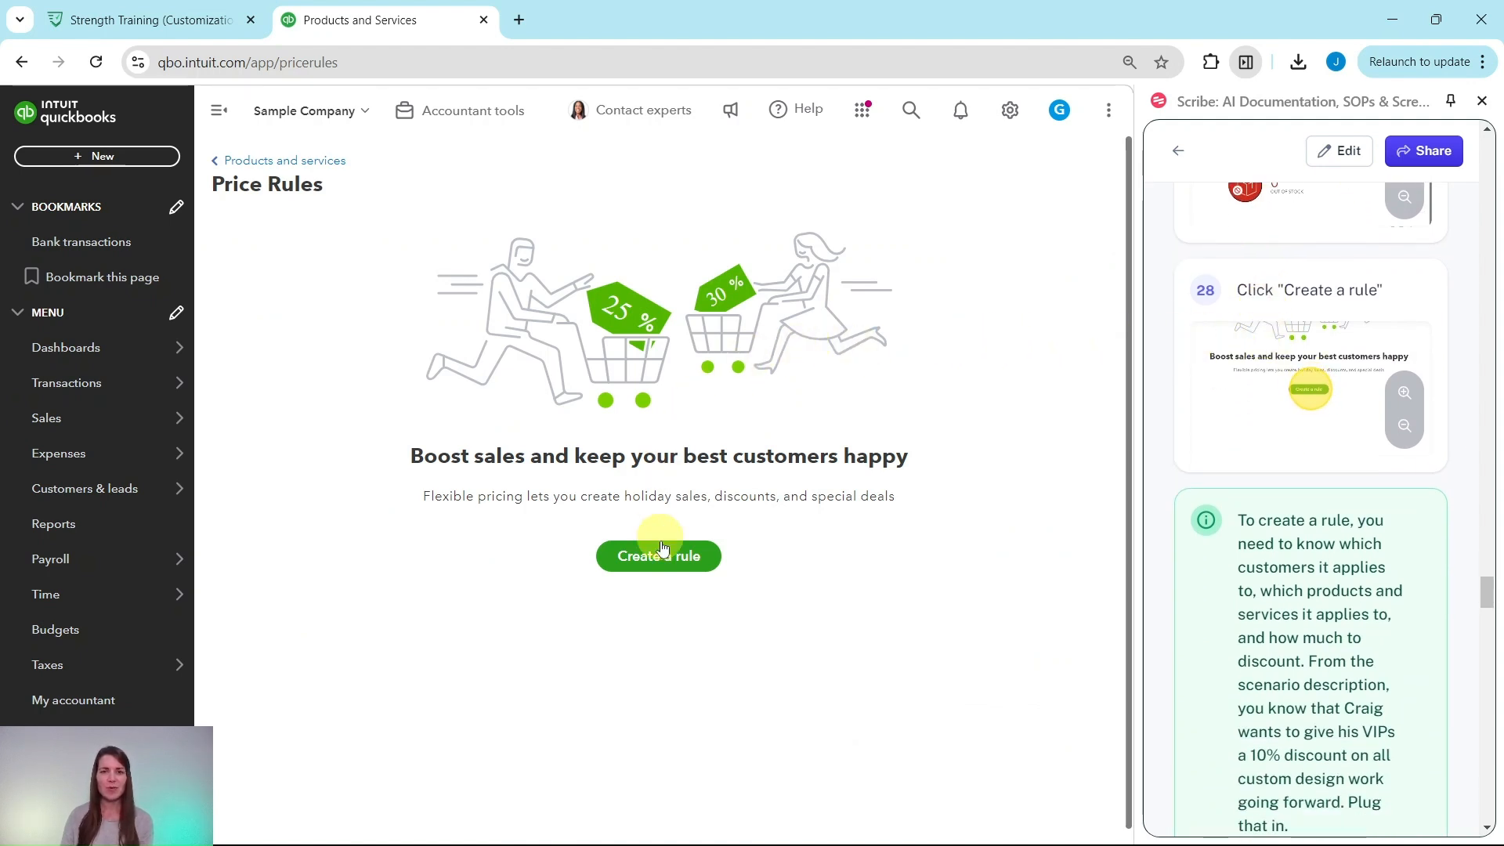
{"action": "left_click", "coordinate": [662, 558]}
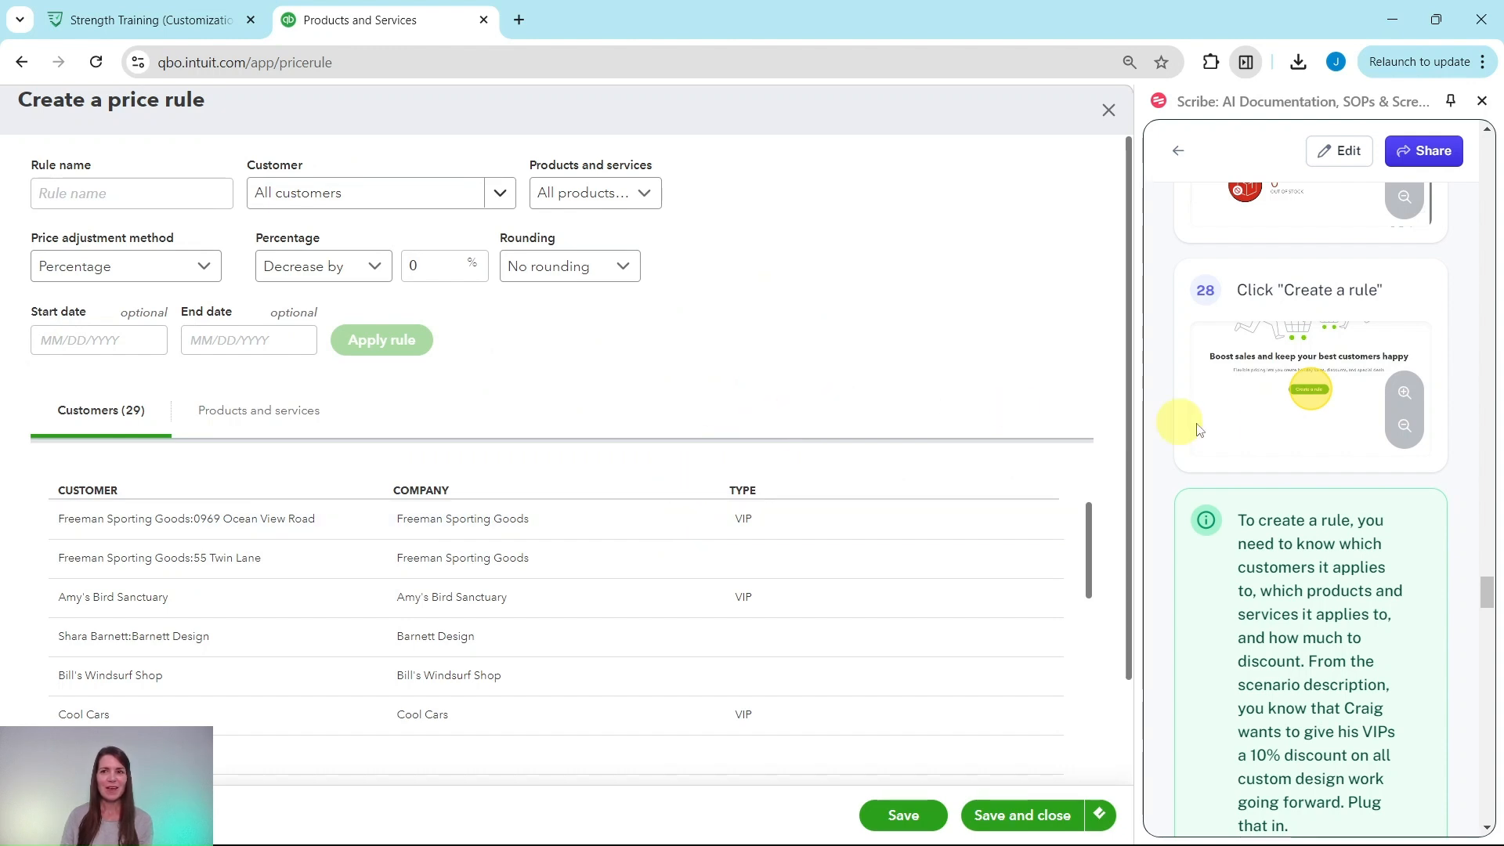
Read the guide's rule instructions, name the price rule VIP-10% and limit it to VIP customers
{"action": "scroll", "coordinate": [1235, 396], "scroll_direction": "down", "scroll_amount": 4}
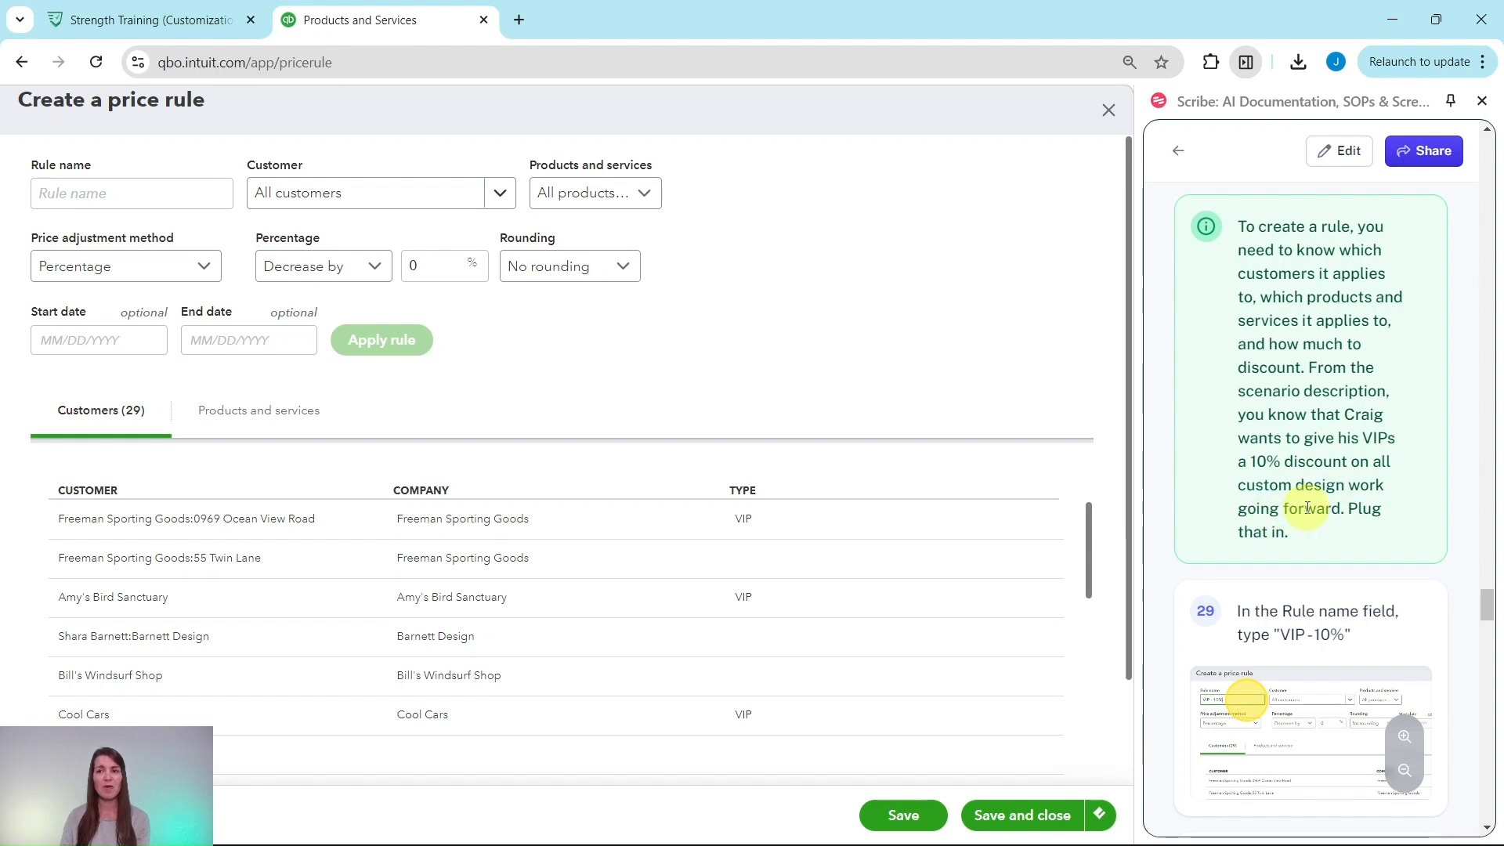
{"action": "scroll", "coordinate": [1316, 501], "scroll_direction": "down", "scroll_amount": 5}
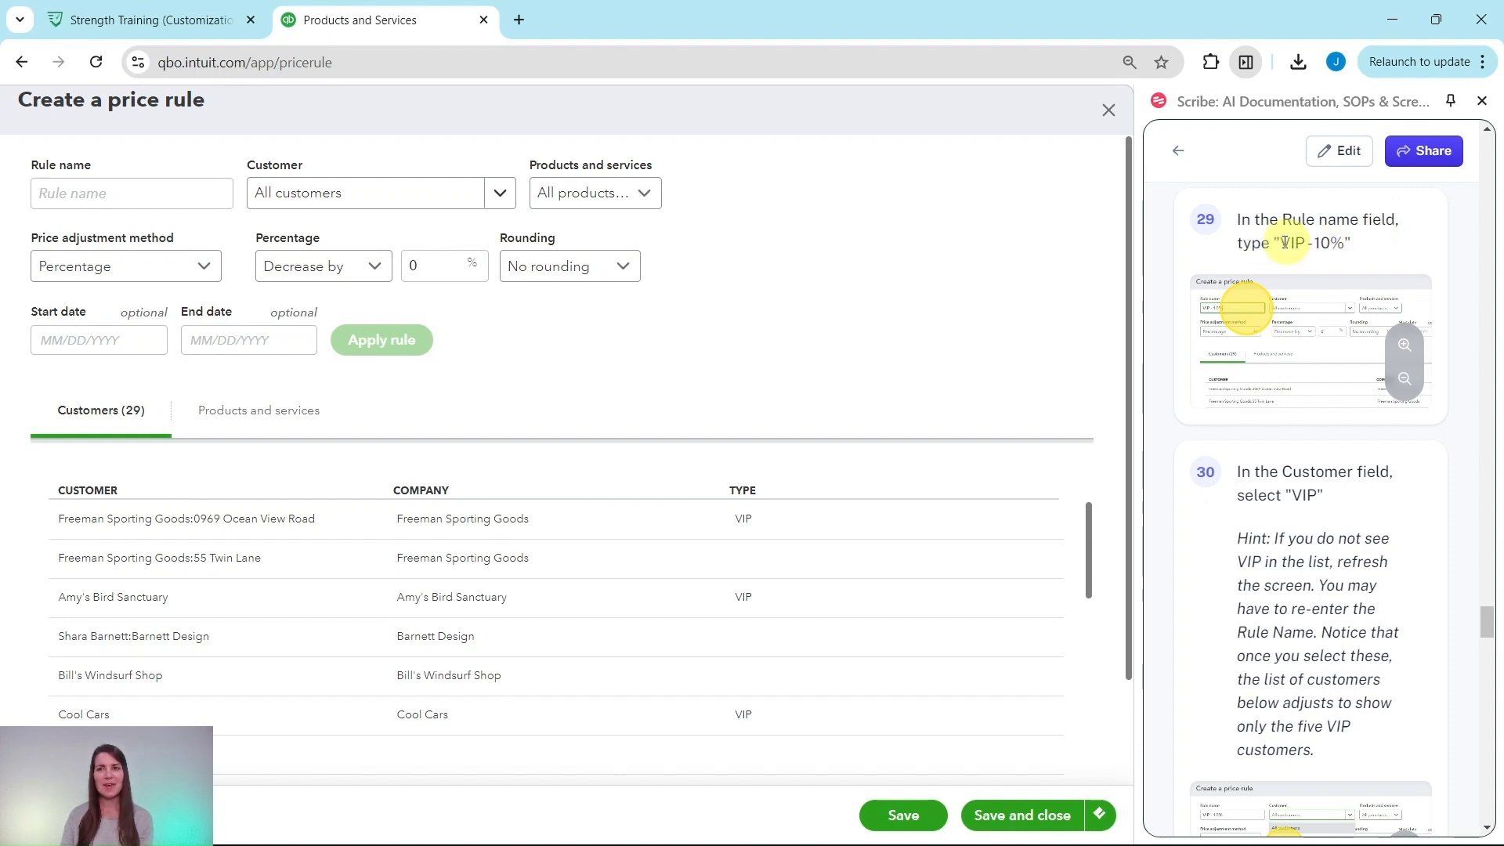
{"action": "left_click", "coordinate": [93, 195]}
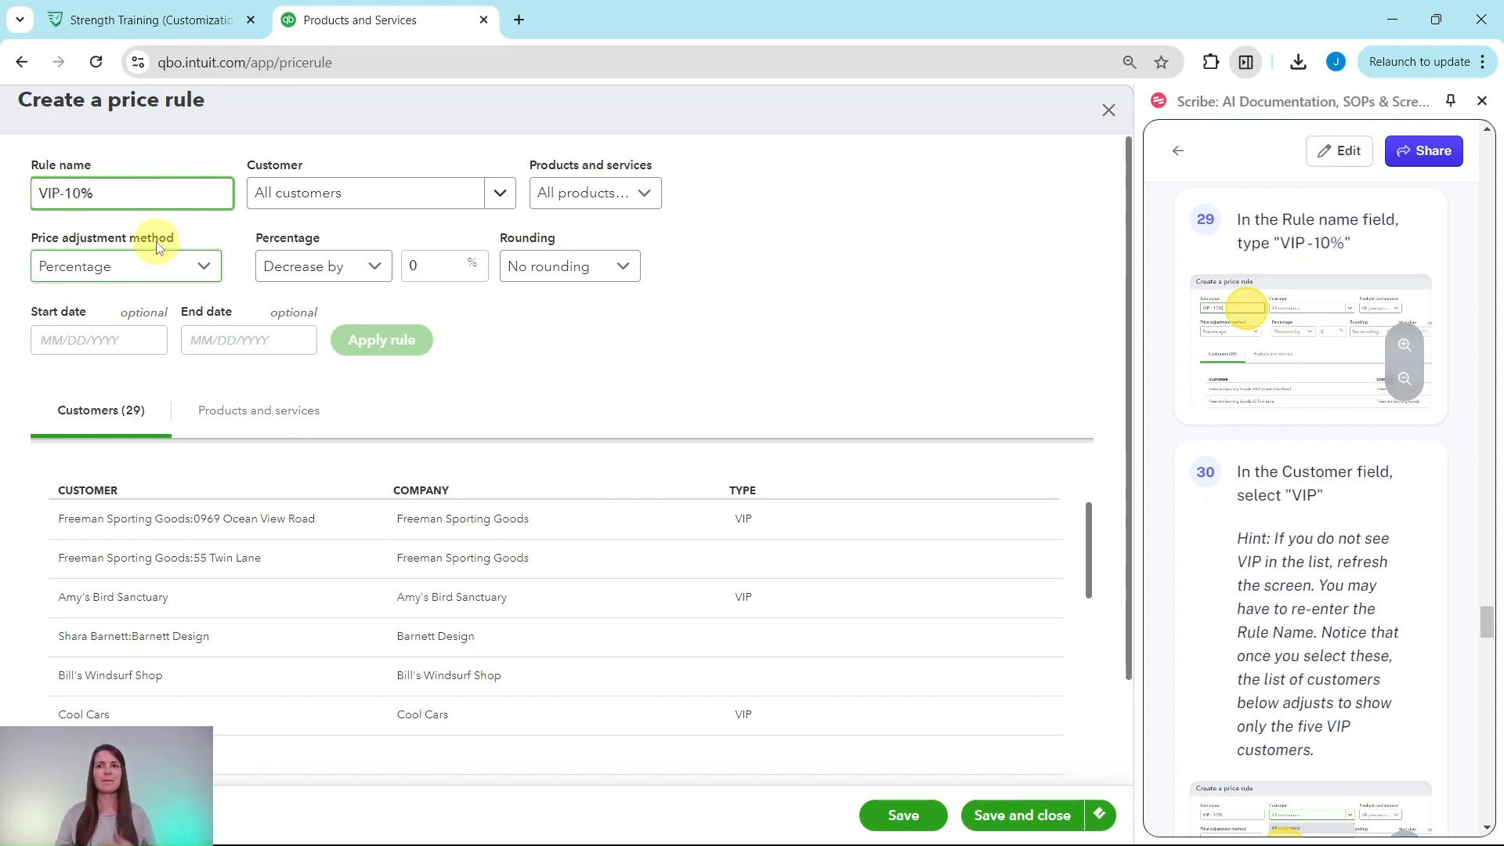
{"action": "scroll", "coordinate": [1370, 392], "scroll_direction": "down", "scroll_amount": 3}
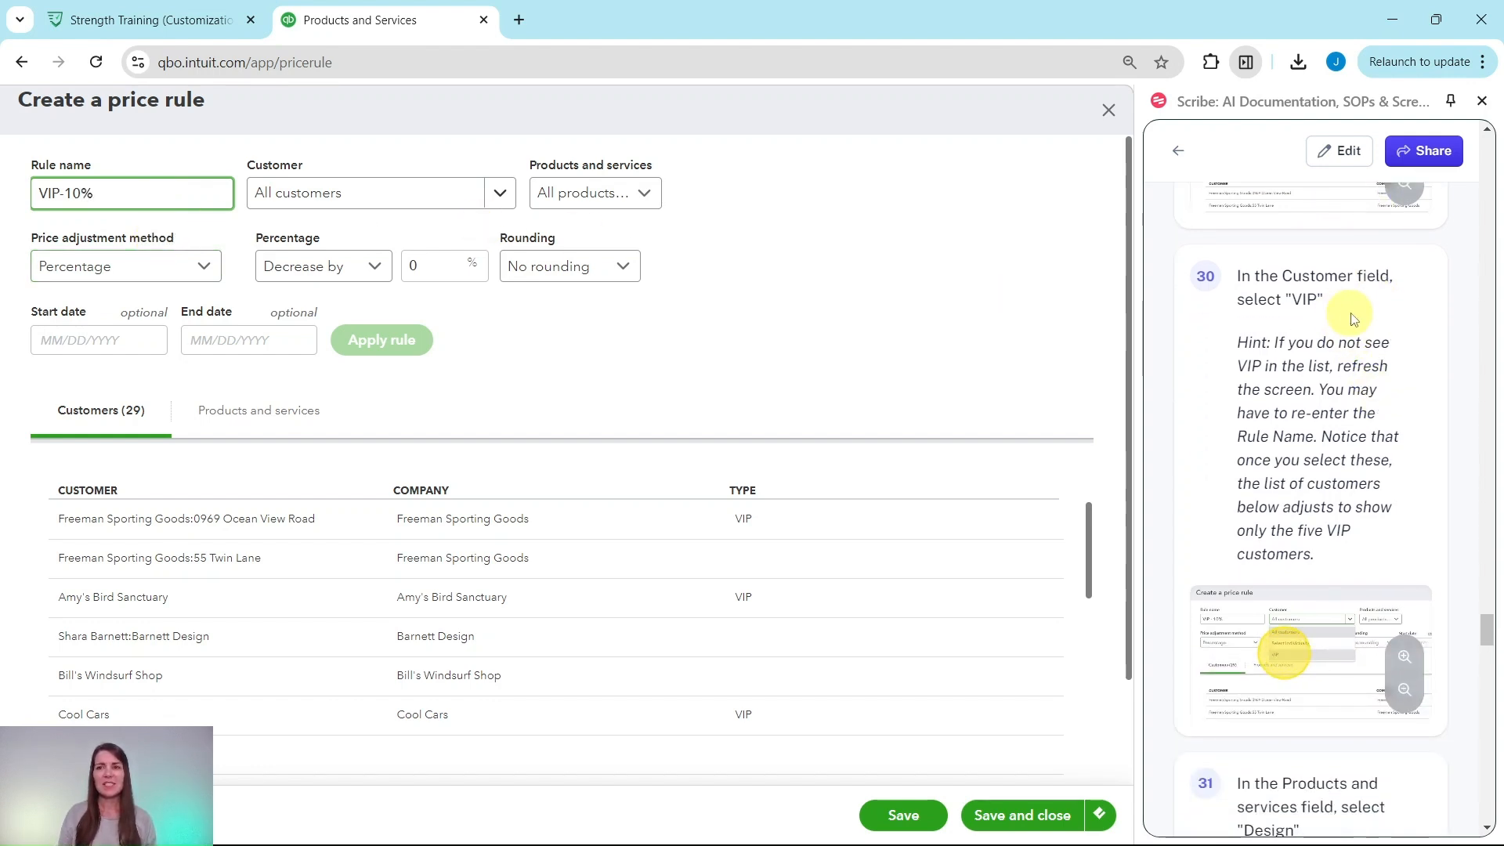
{"action": "left_click", "coordinate": [498, 200]}
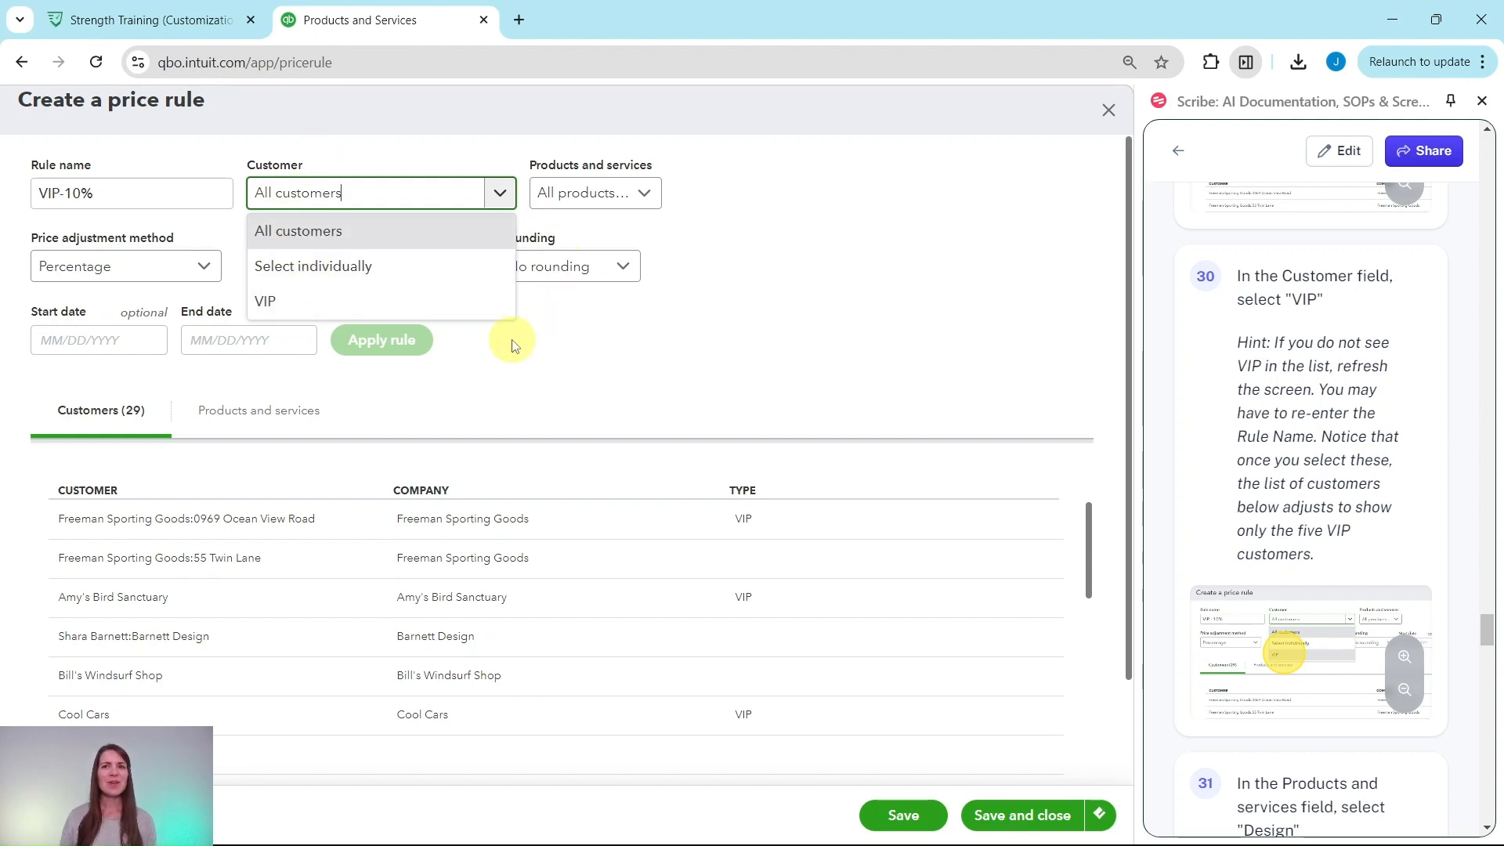
{"action": "left_click", "coordinate": [262, 311]}
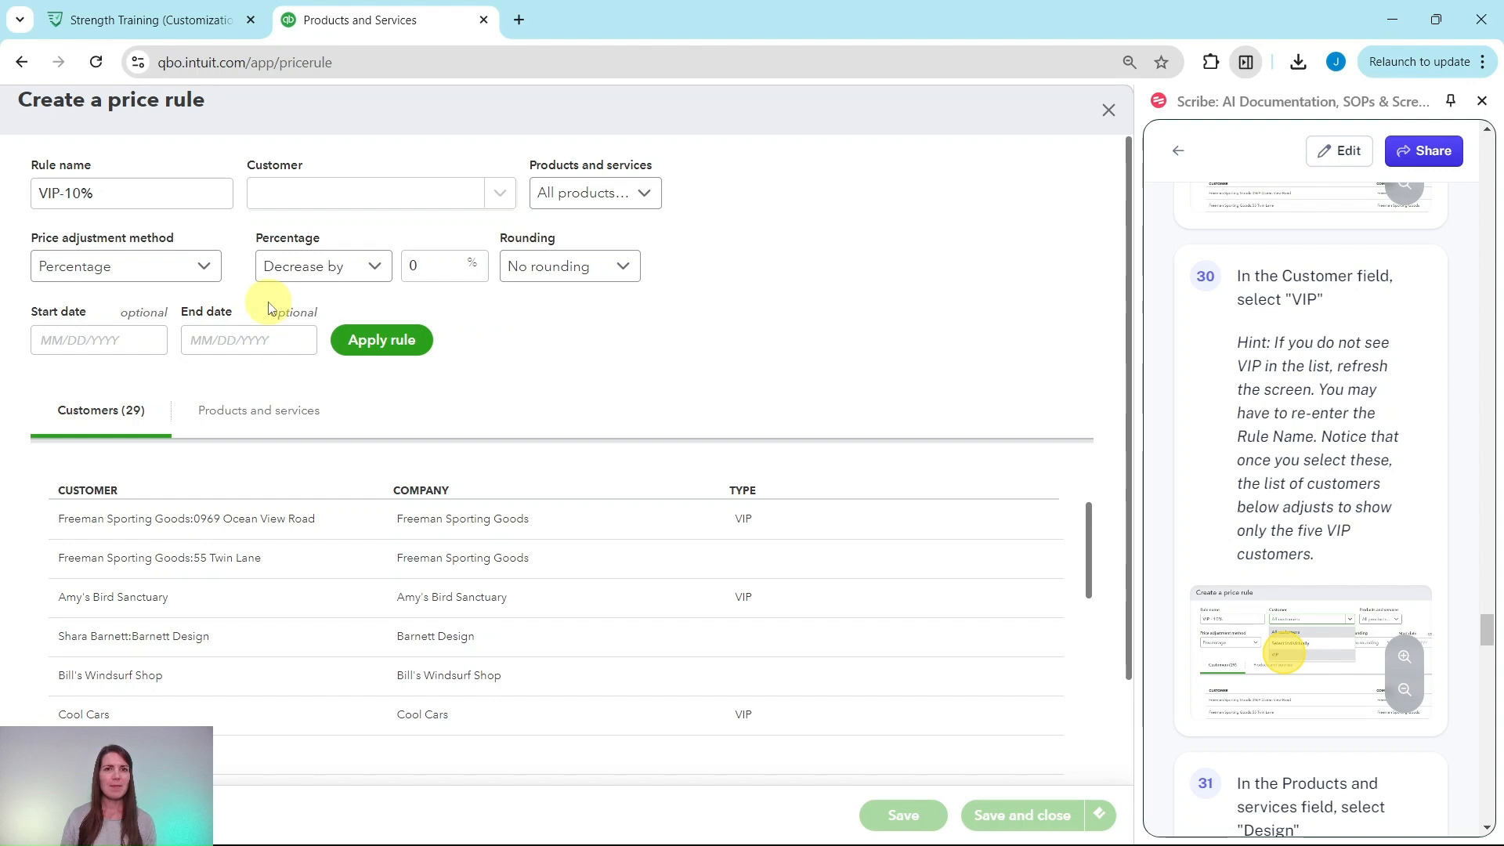
Follow the guide to restrict the price rule's products and services to the Design category
{"action": "scroll", "coordinate": [1269, 431], "scroll_direction": "down", "scroll_amount": 6}
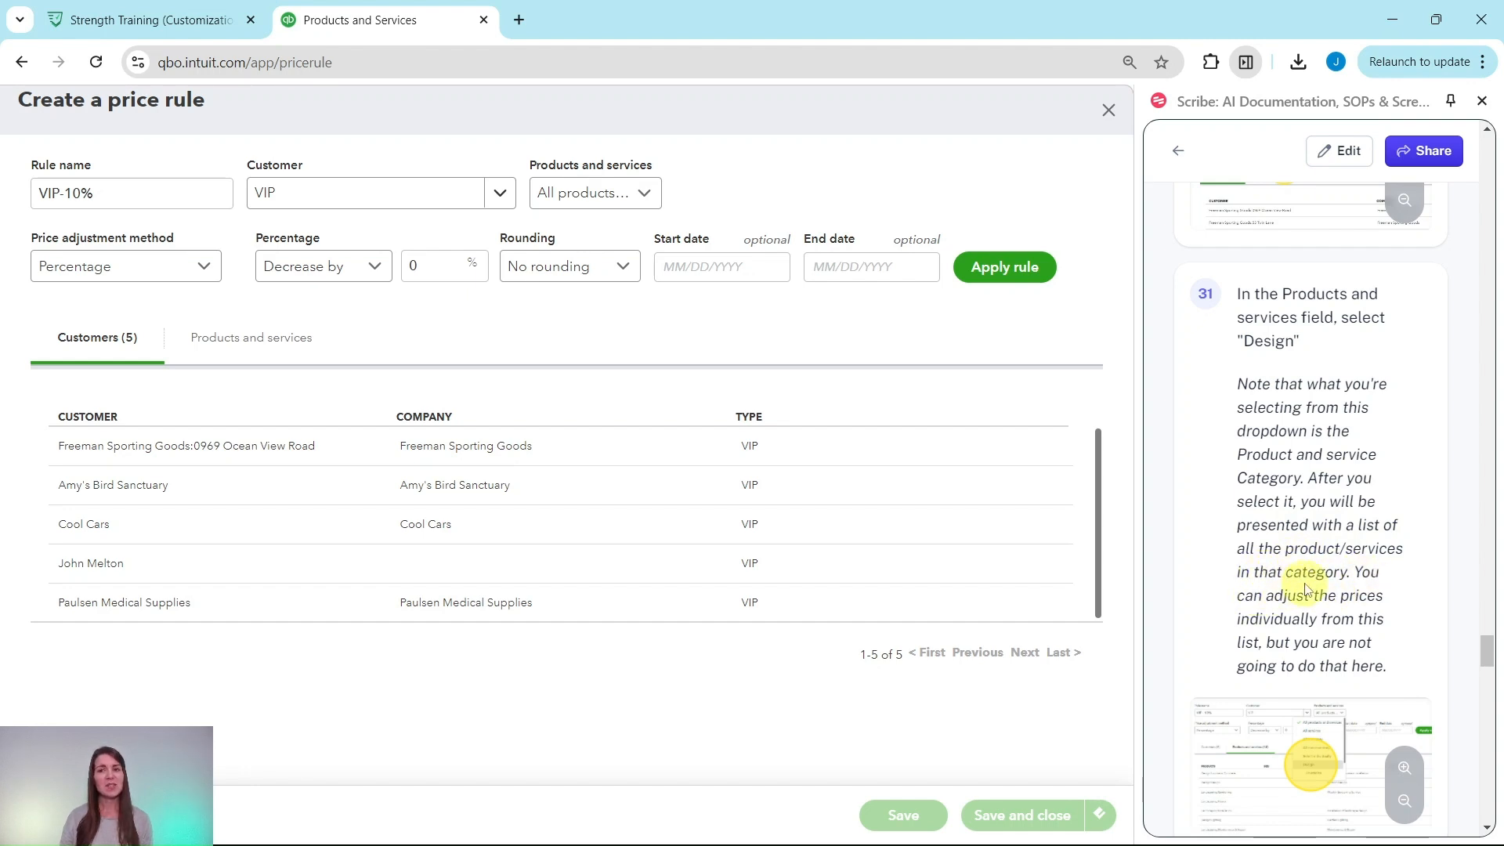
{"action": "scroll", "coordinate": [1303, 586], "scroll_direction": "down", "scroll_amount": 1}
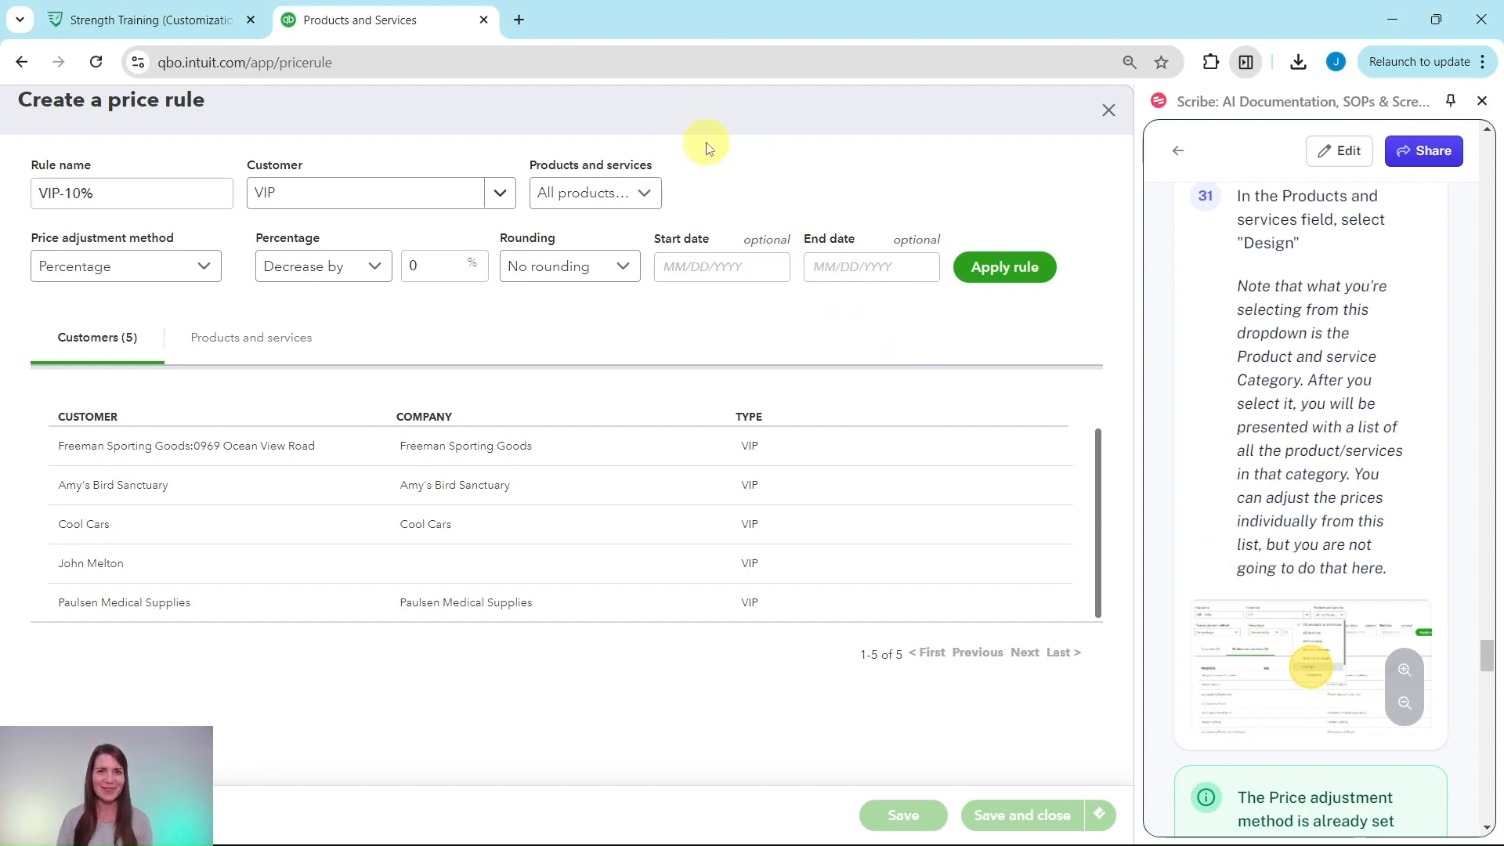
{"action": "left_click", "coordinate": [647, 198]}
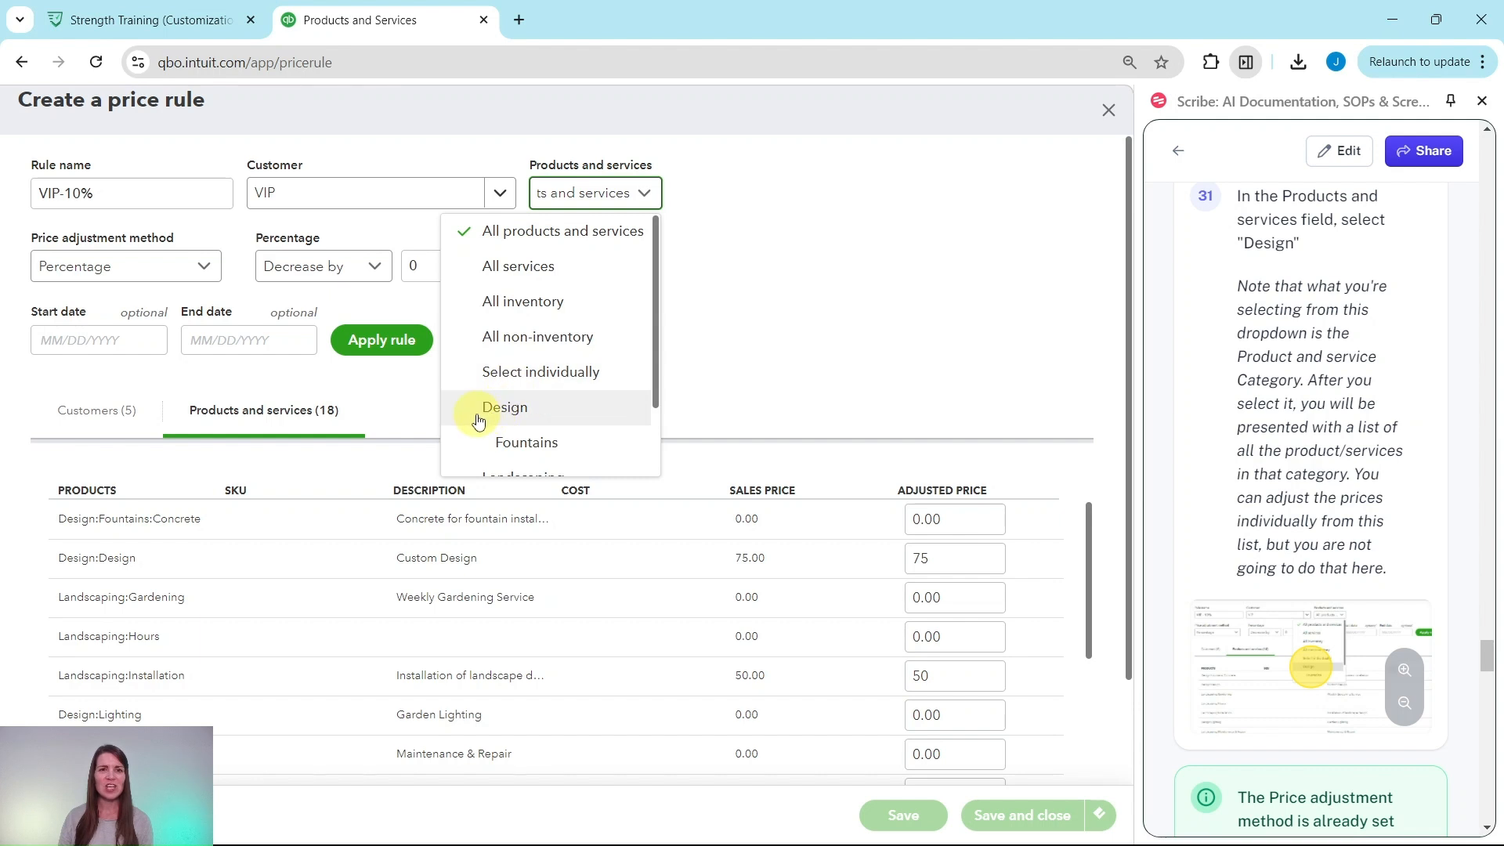
{"action": "left_click", "coordinate": [502, 416]}
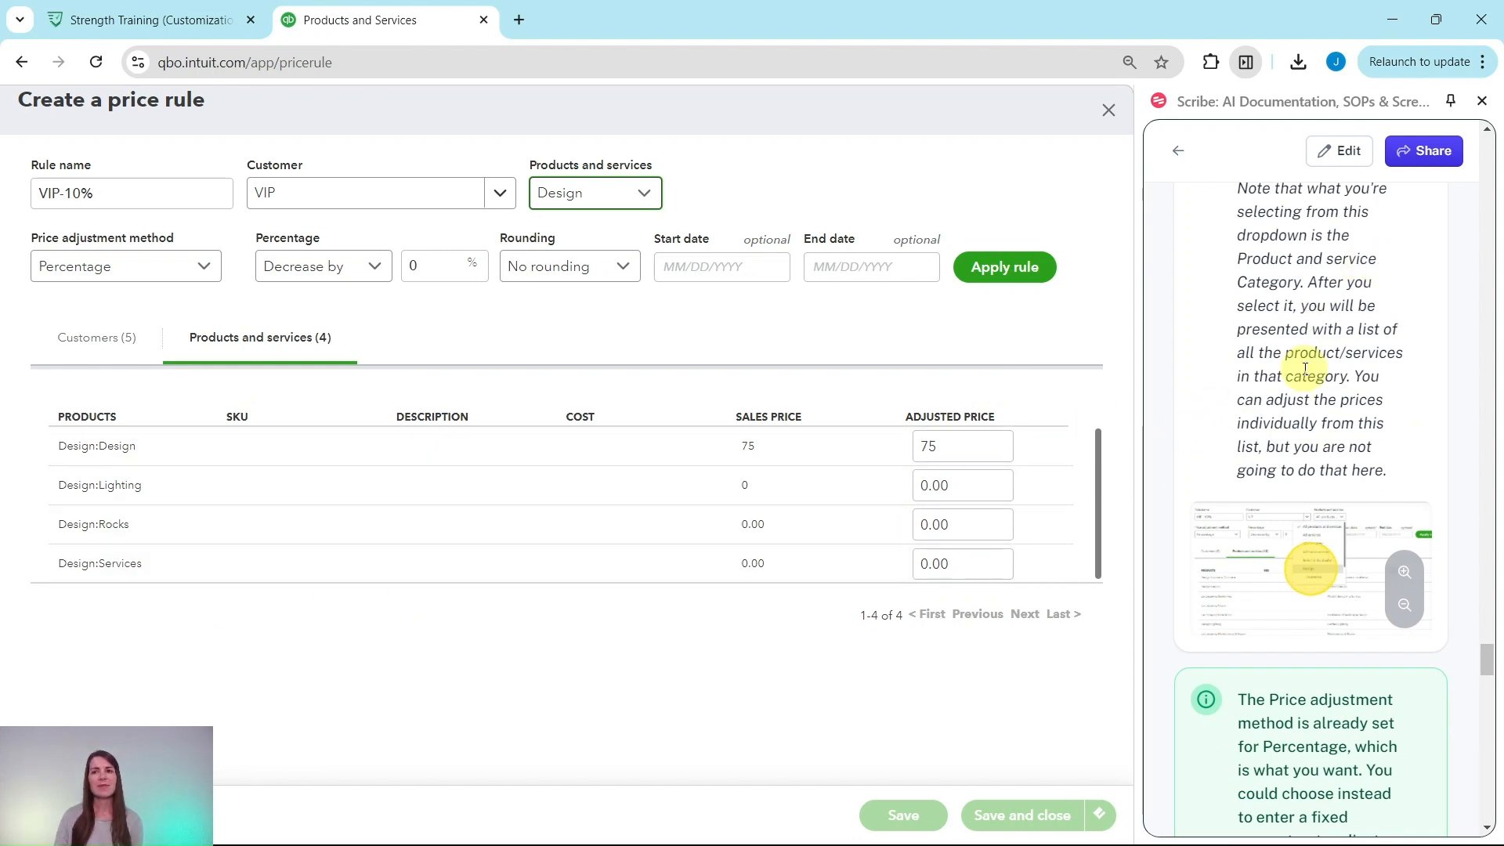
Keep the percentage method on Decrease by and set the rule's reduction to 10%
{"action": "scroll", "coordinate": [1403, 425], "scroll_direction": "down", "scroll_amount": 1}
{"action": "scroll", "coordinate": [1402, 425], "scroll_direction": "down", "scroll_amount": 4}
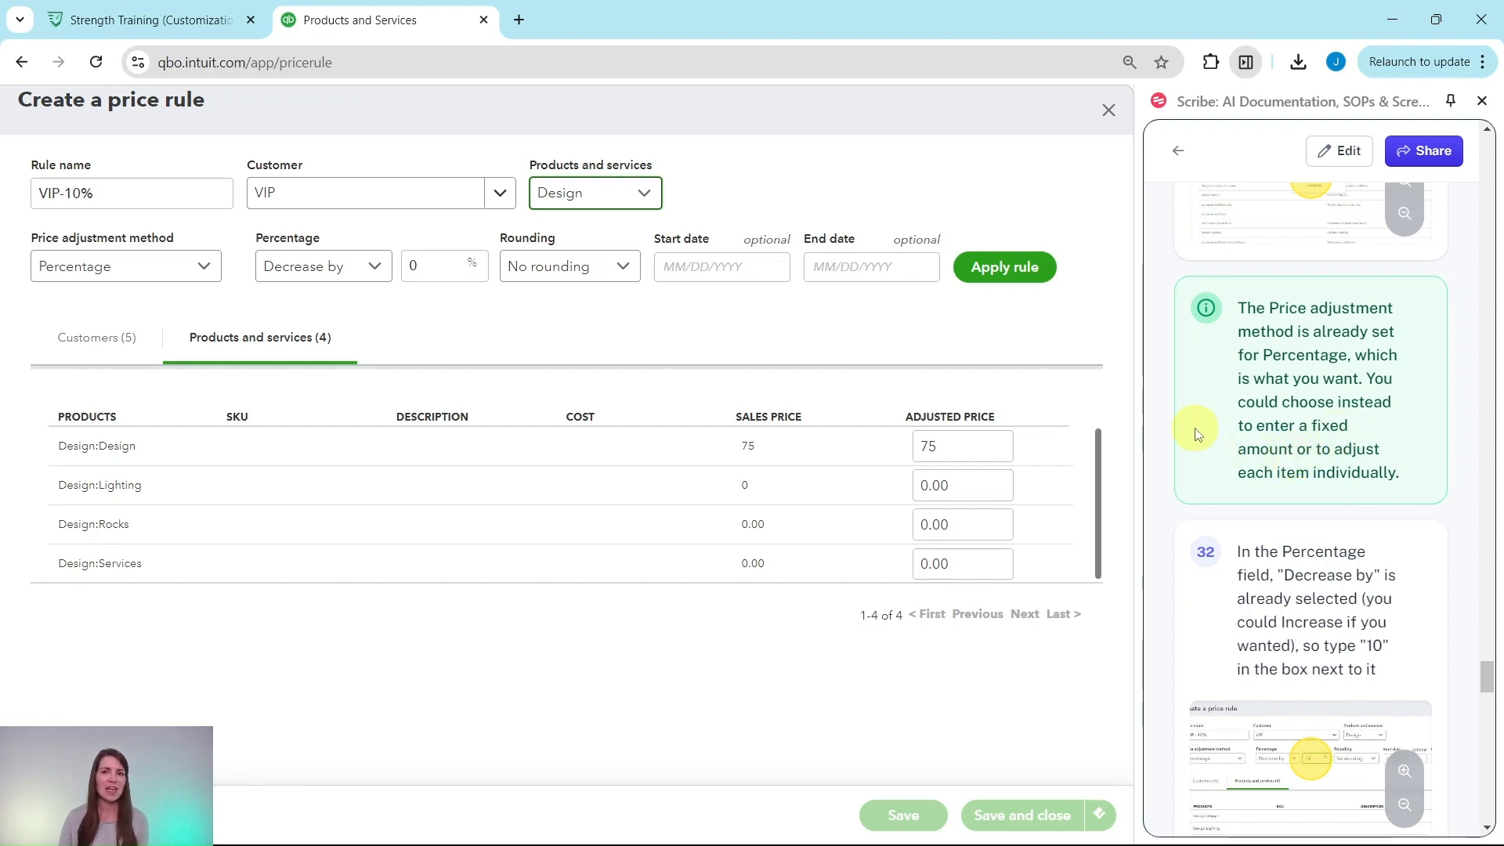
{"action": "scroll", "coordinate": [1283, 392], "scroll_direction": "down", "scroll_amount": 4}
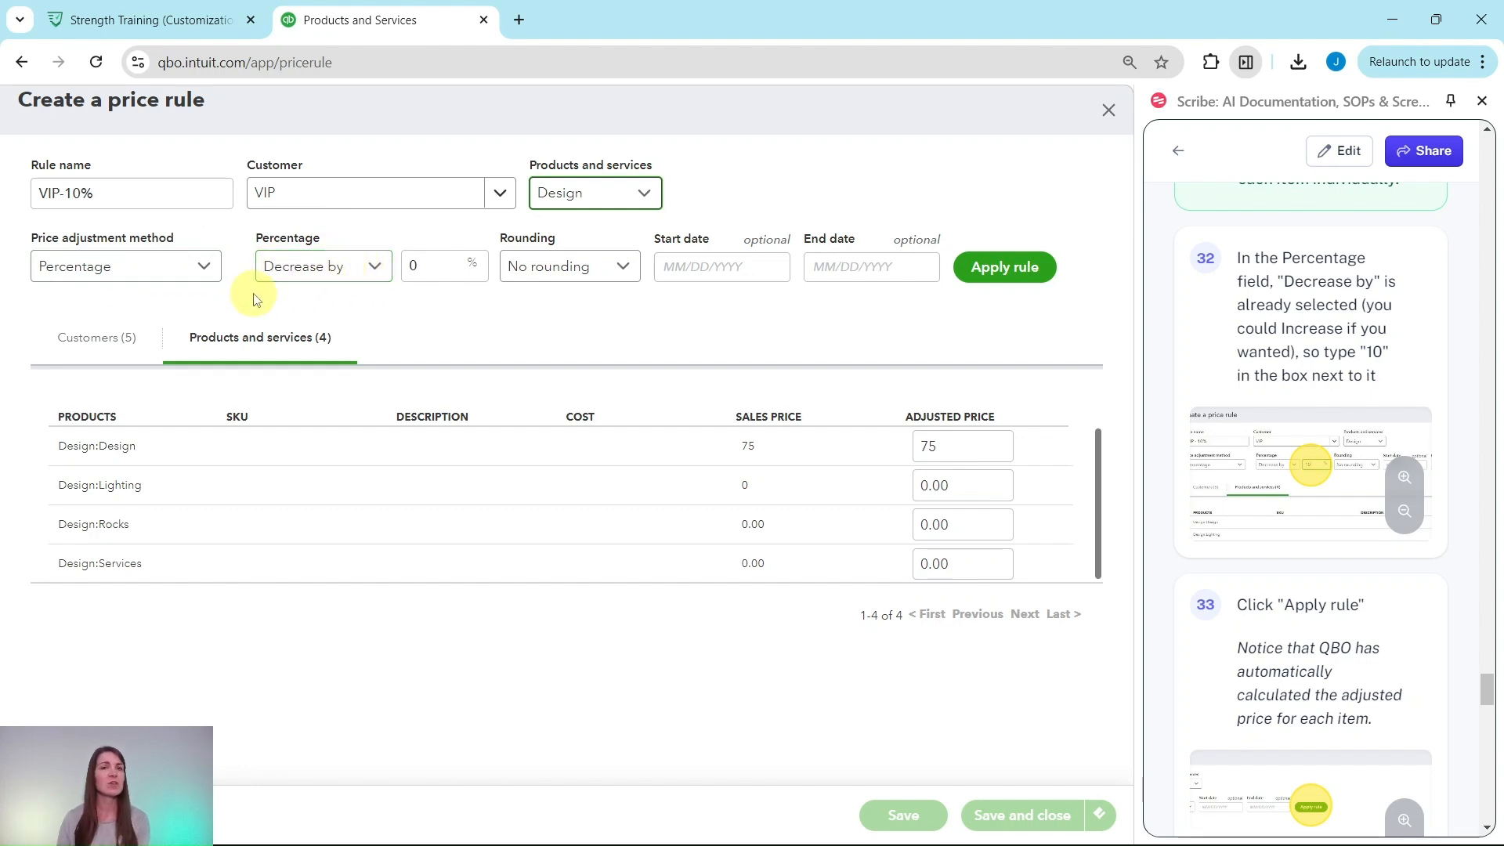
{"action": "left_click", "coordinate": [376, 265]}
{"action": "left_click", "coordinate": [428, 318]}
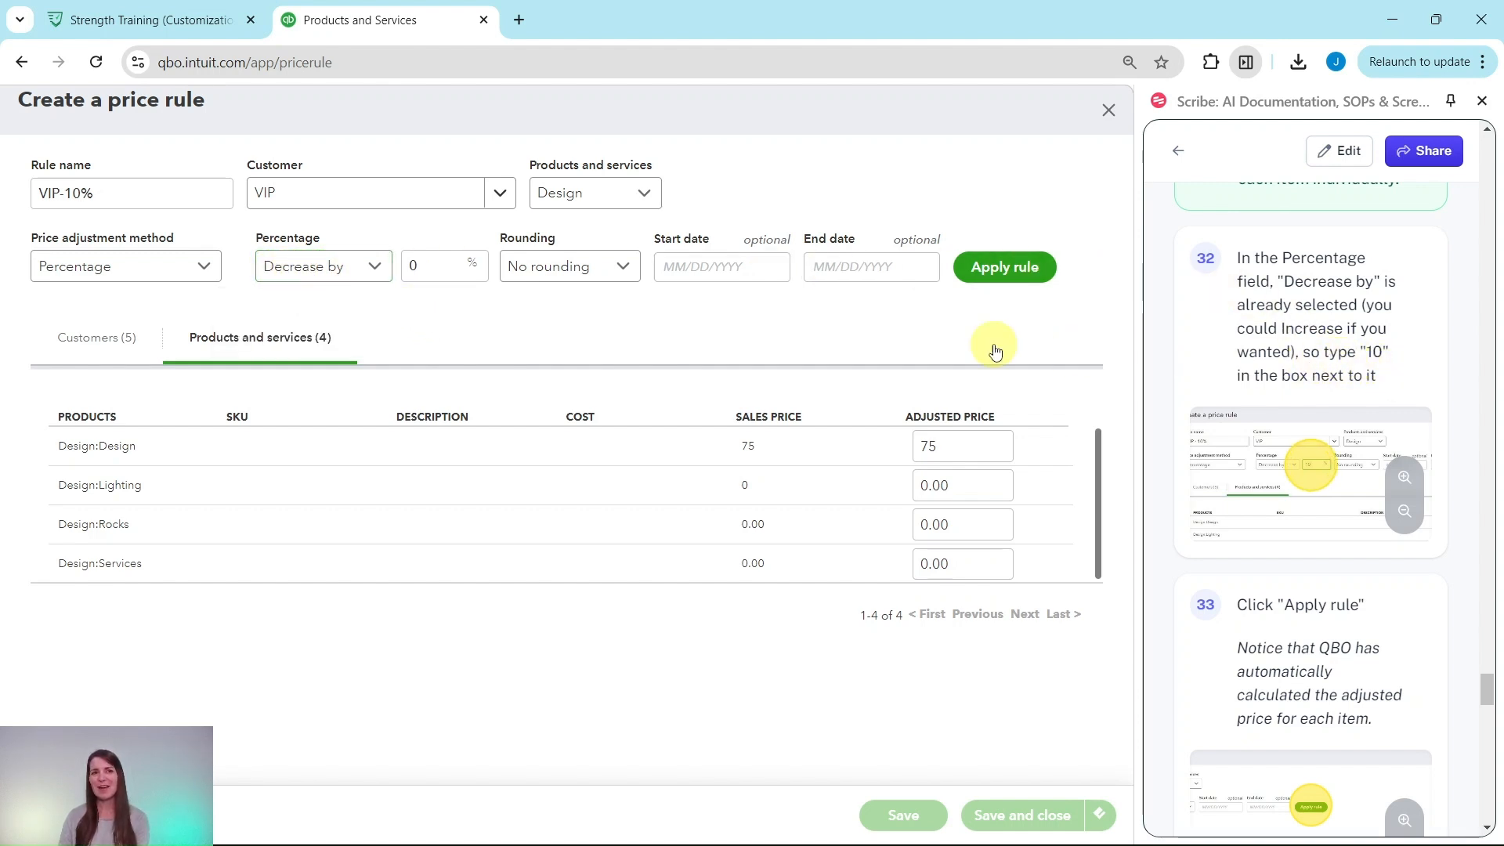
{"action": "left_click", "coordinate": [427, 271]}
{"action": "left_click", "coordinate": [472, 264]}
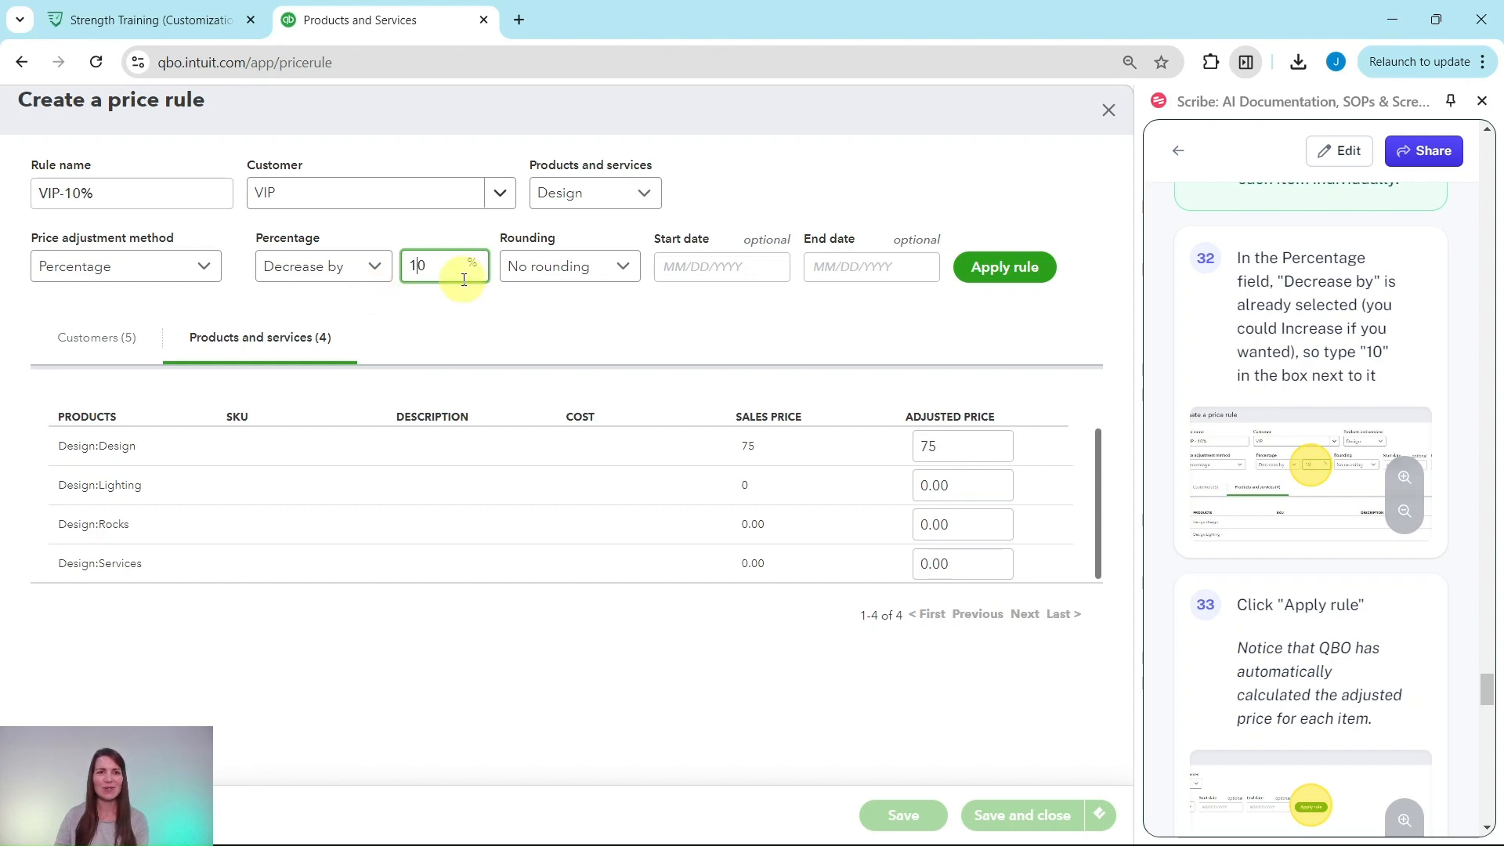
{"action": "left_click", "coordinate": [487, 312]}
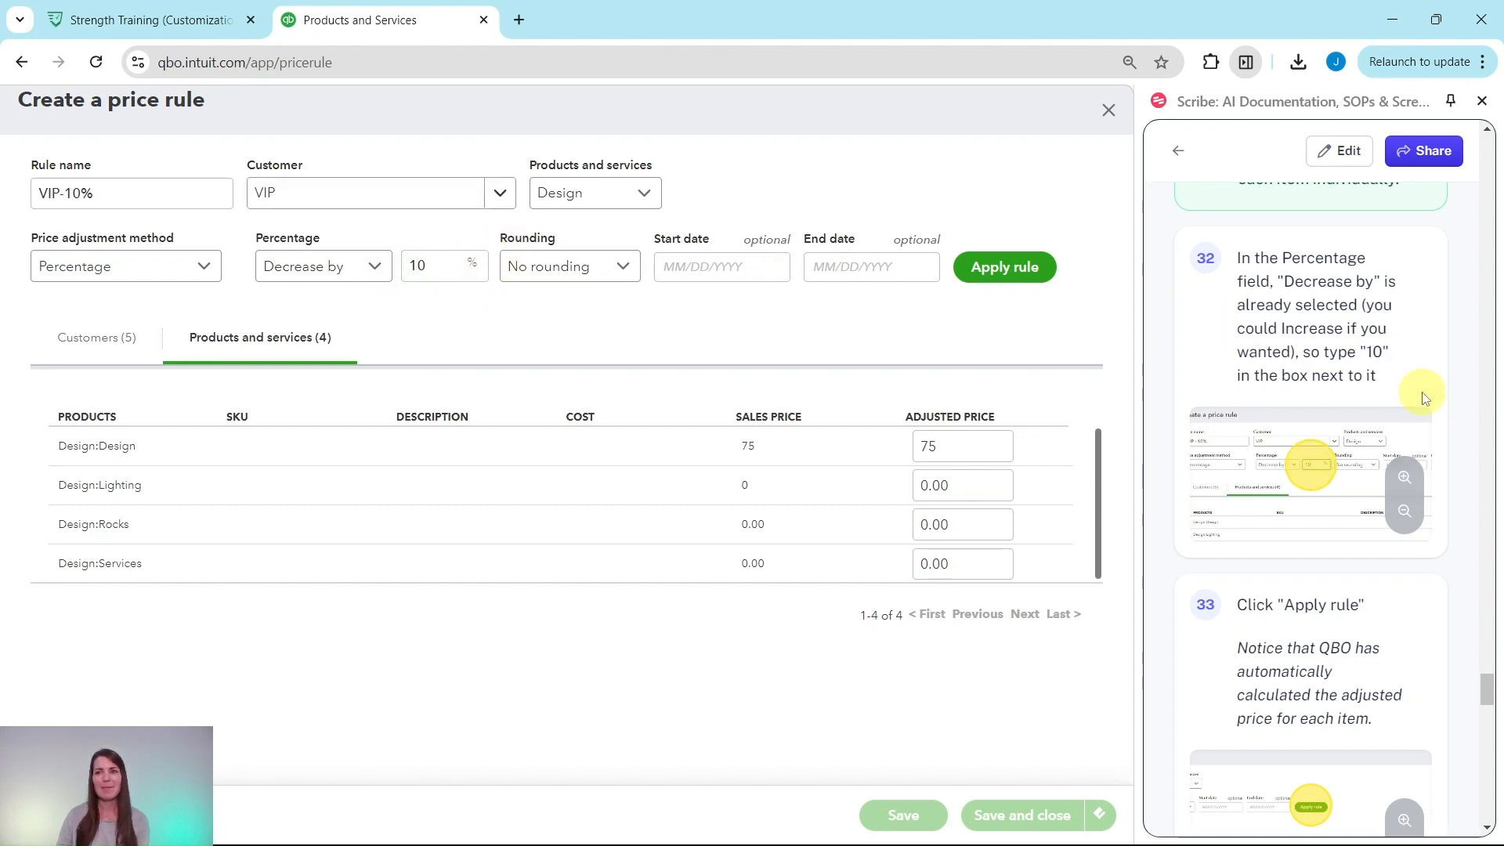
Apply the rule to the design items' prices, then save and close the price rule
{"action": "scroll", "coordinate": [1338, 393], "scroll_direction": "down", "scroll_amount": 3}
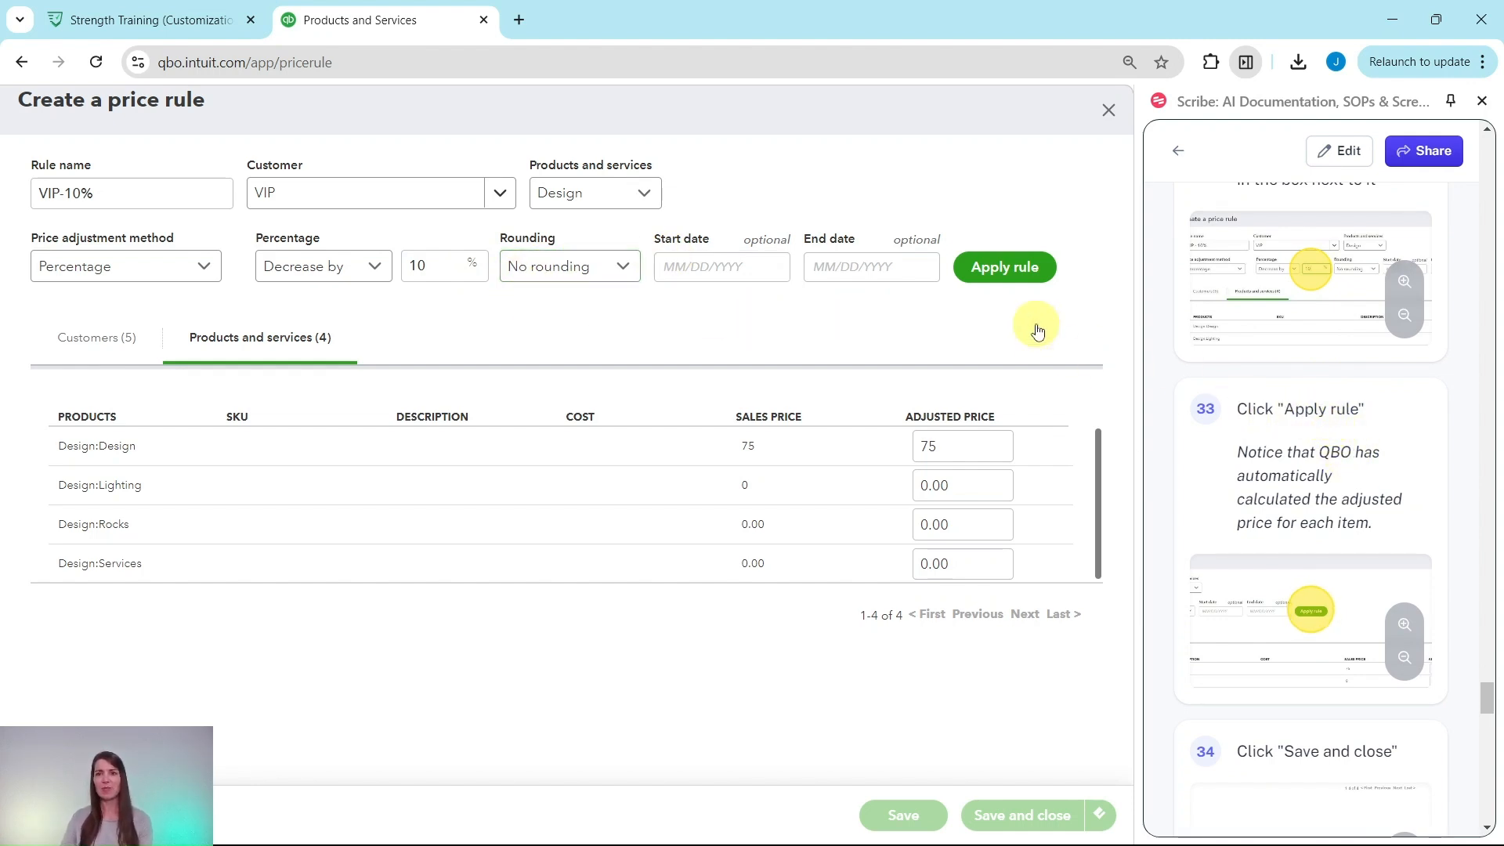
{"action": "left_click", "coordinate": [1002, 269]}
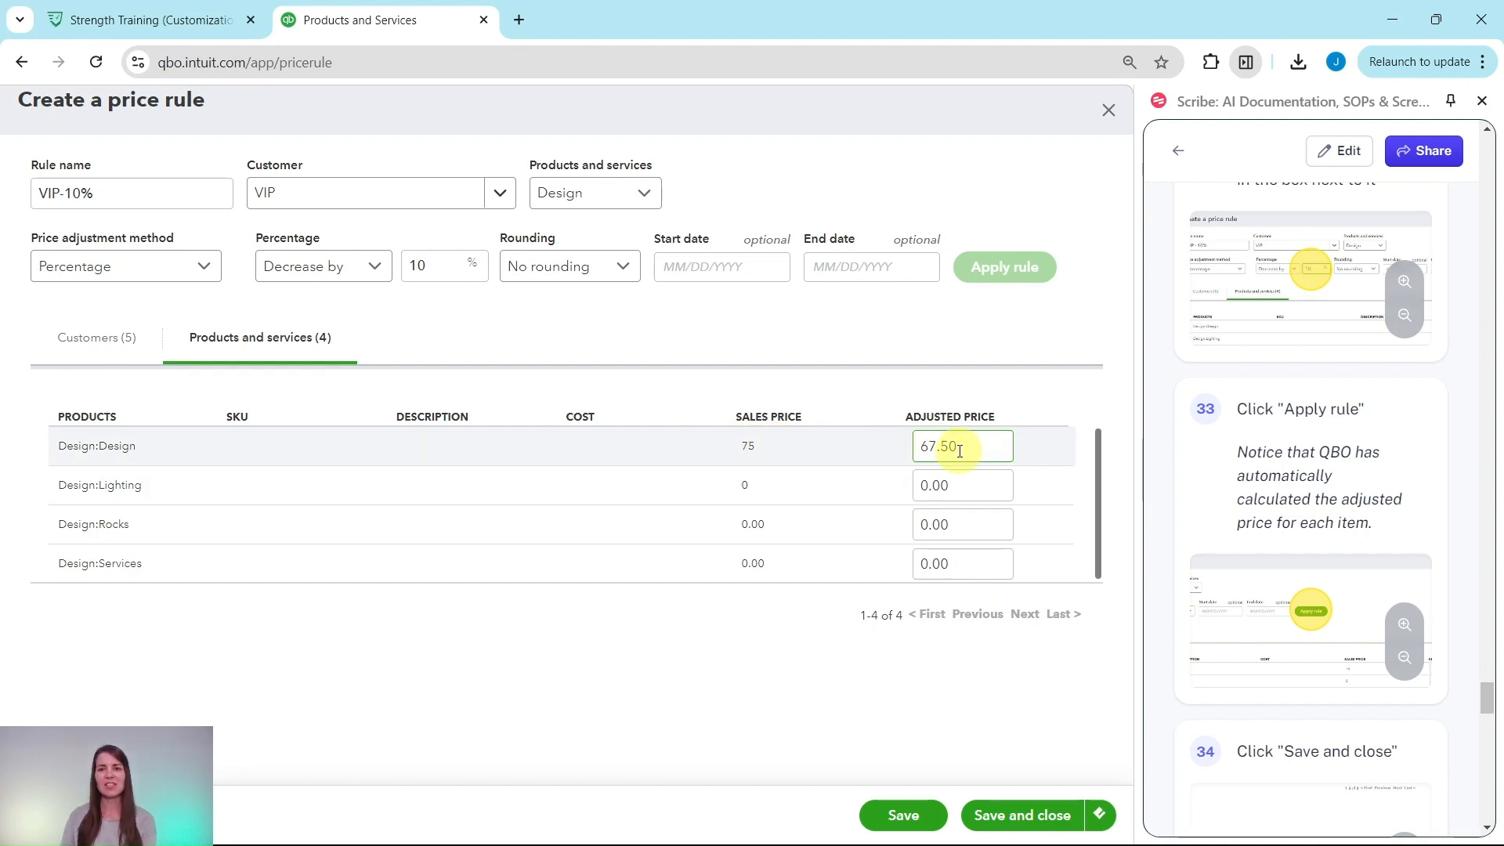
{"action": "scroll", "coordinate": [1245, 548], "scroll_direction": "down", "scroll_amount": 5}
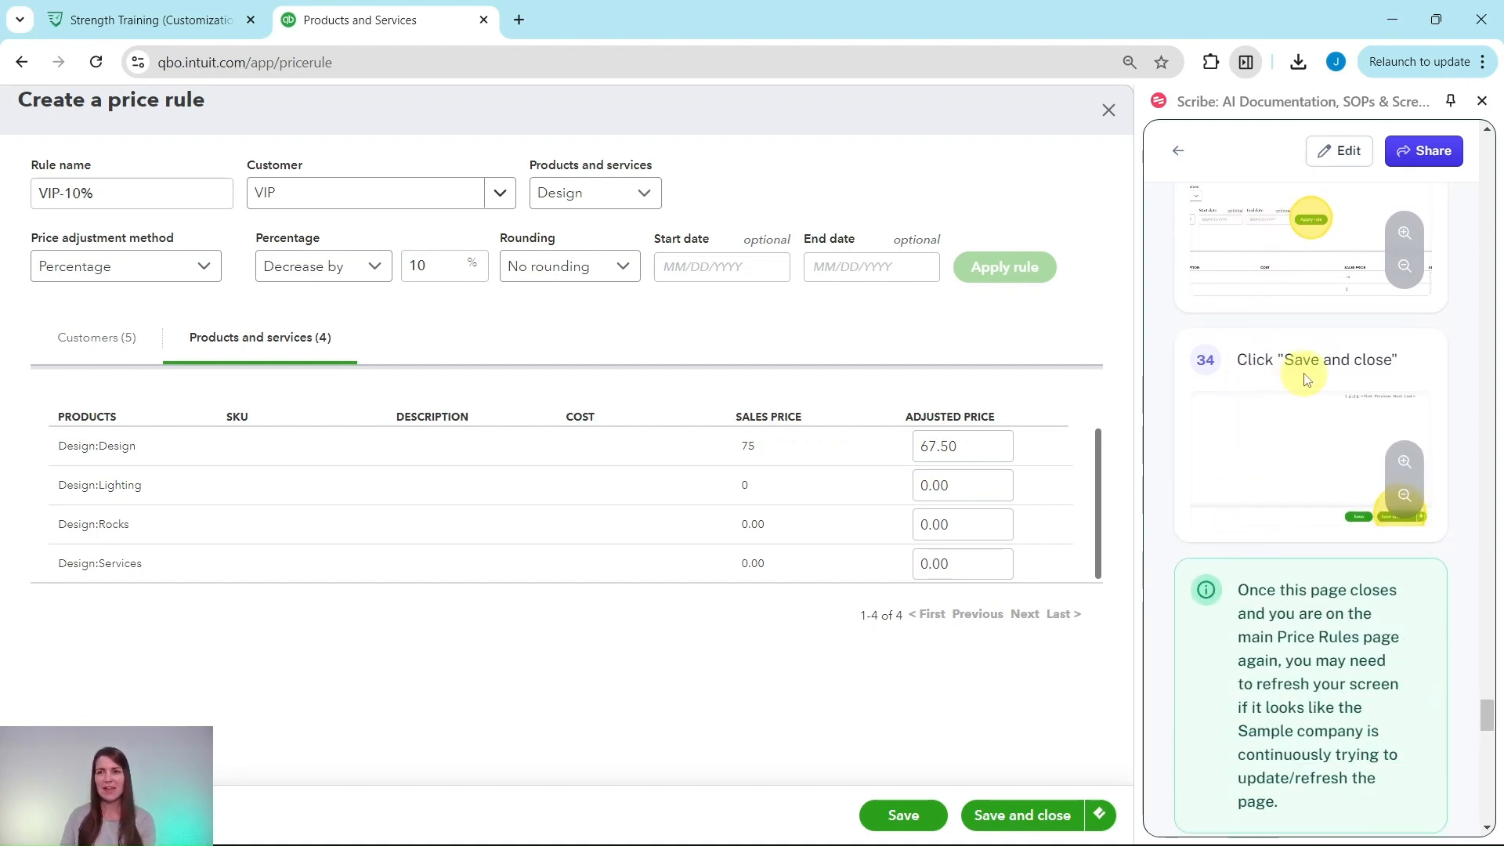
{"action": "left_click", "coordinate": [1005, 815]}
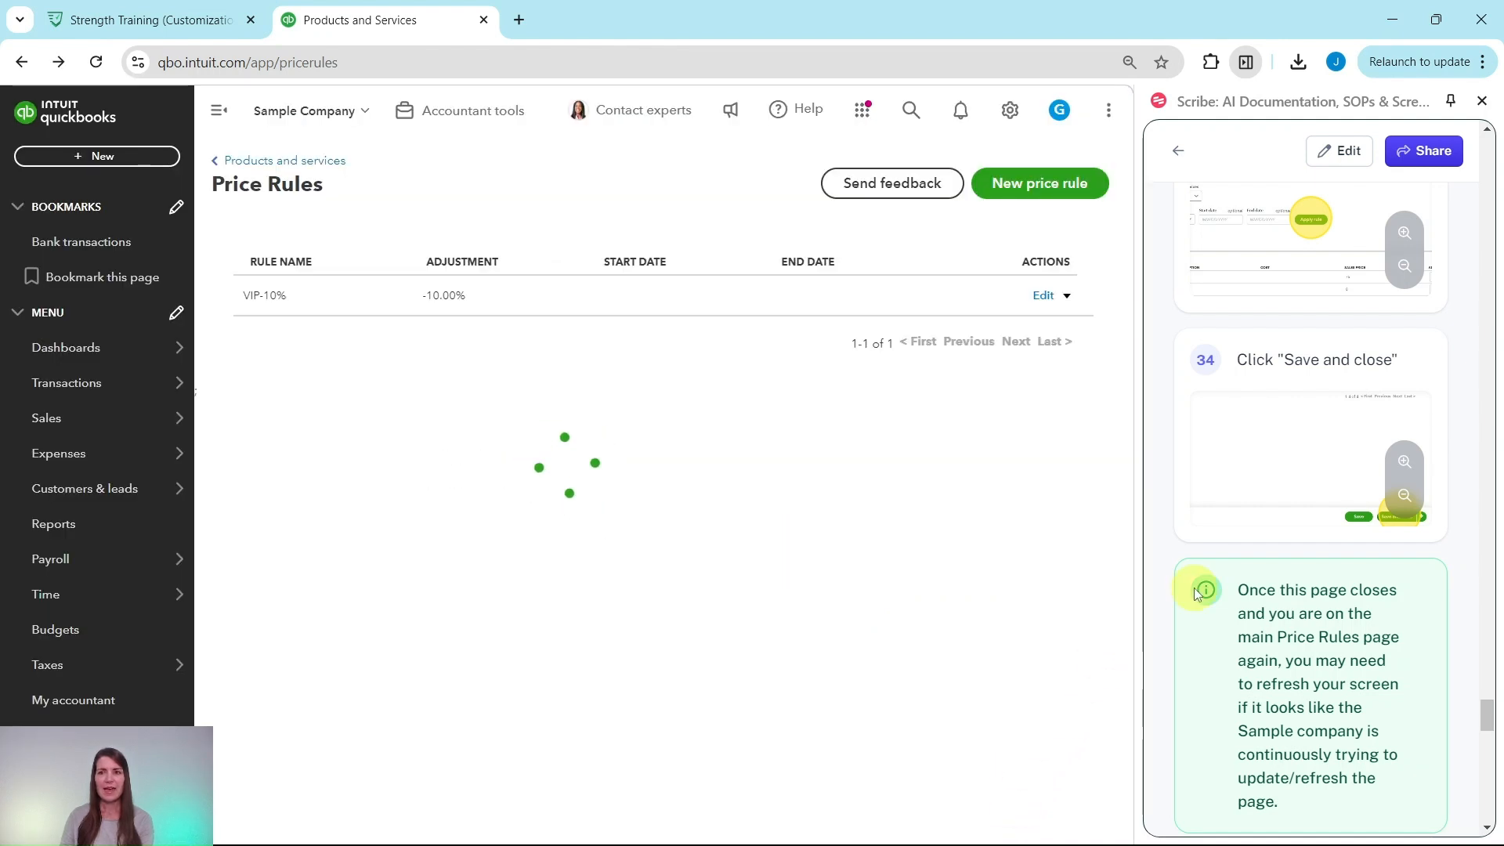
Read the guide's refresh hint and reload the Price Rules page
{"action": "scroll", "coordinate": [1253, 548], "scroll_direction": "down", "scroll_amount": 4}
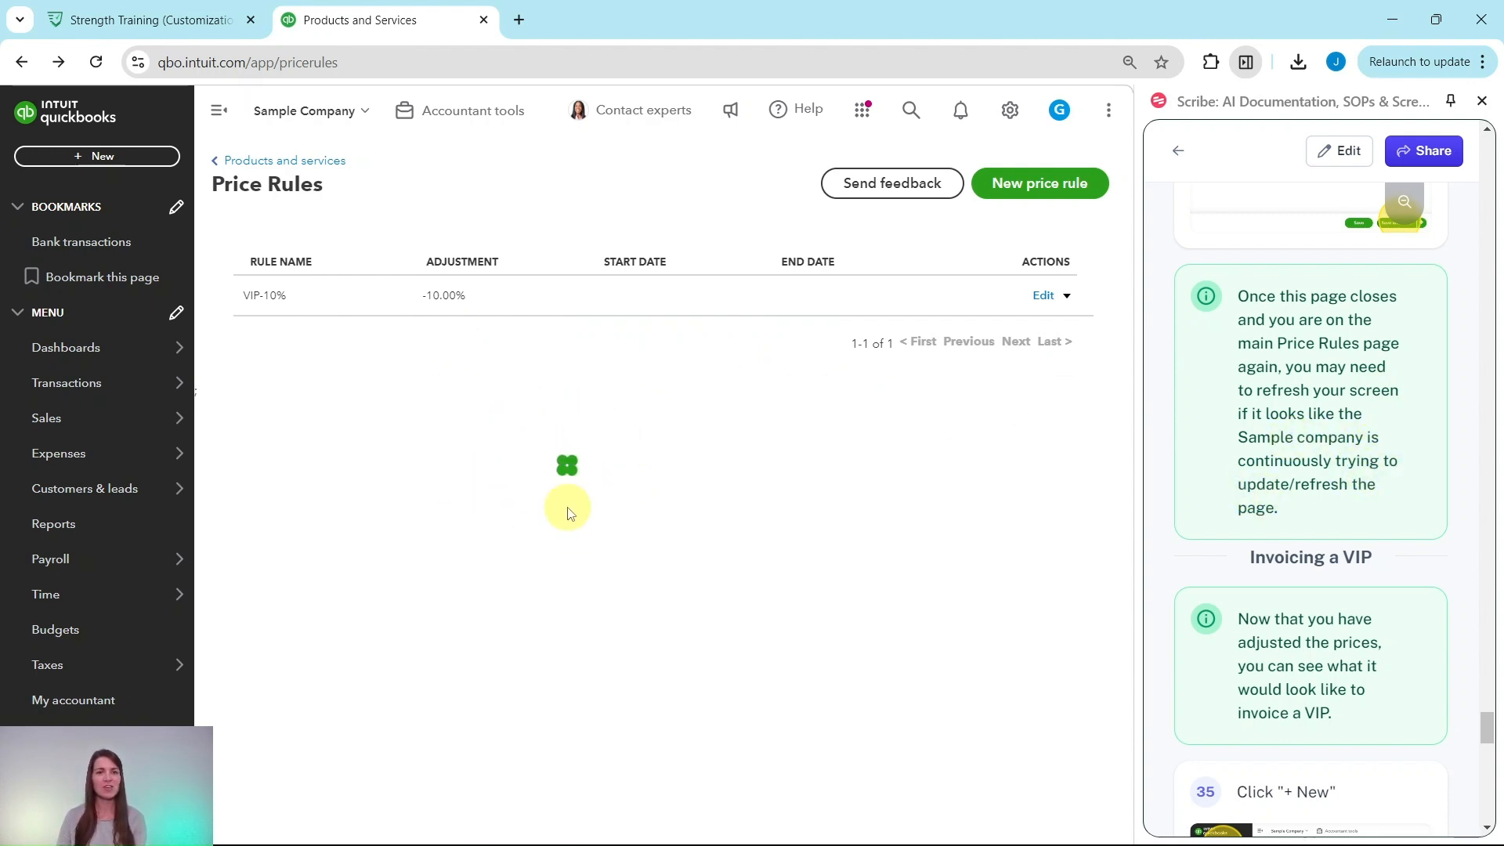
{"action": "left_click", "coordinate": [607, 63]}
{"action": "key", "text": "Return"}
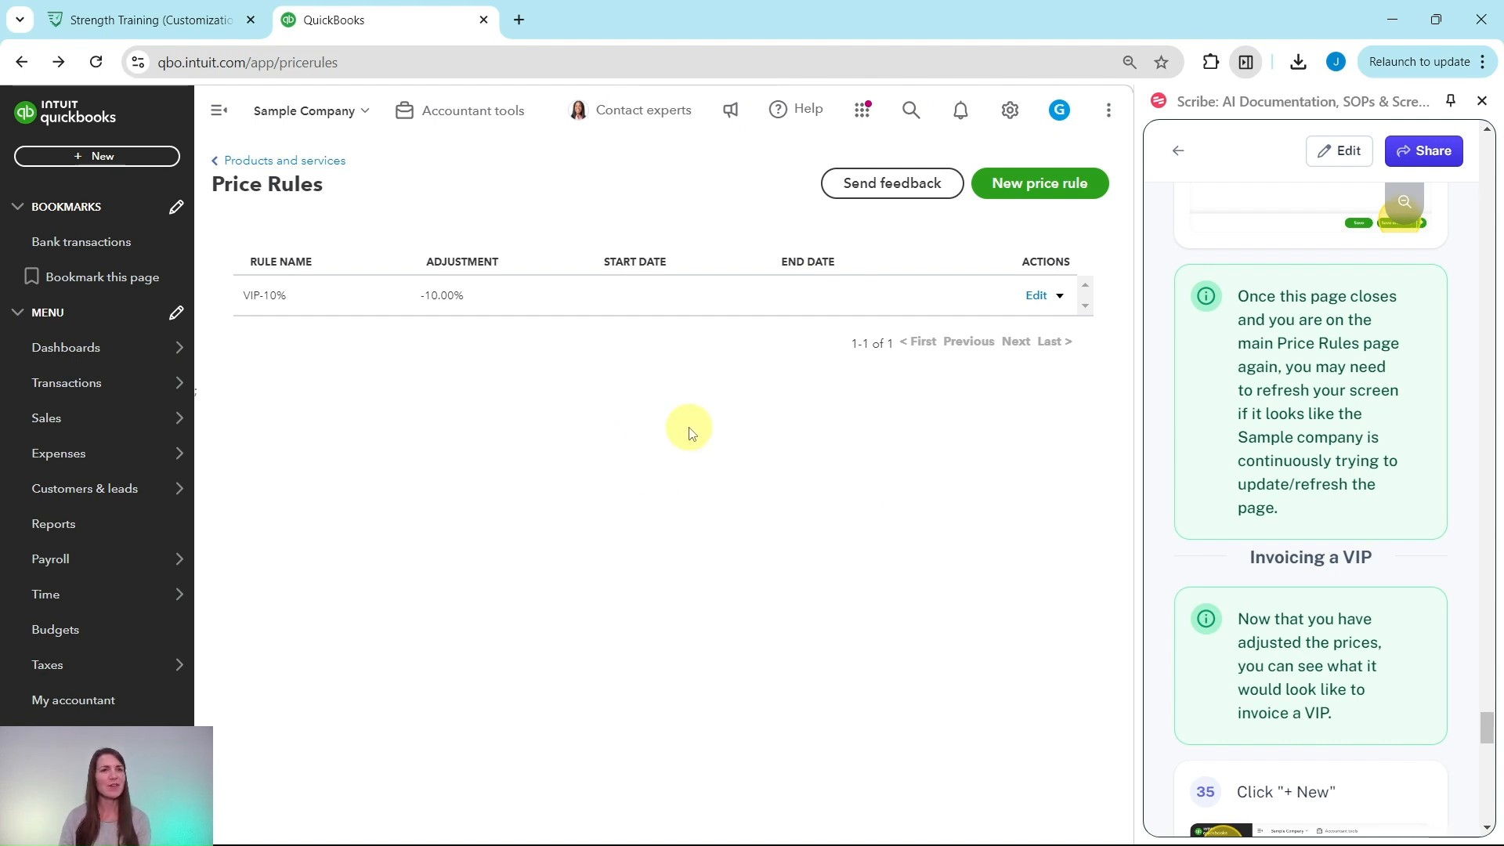
Read the guide's Invoicing a VIP section and start a new customer invoice
{"action": "scroll", "coordinate": [1366, 363], "scroll_direction": "down", "scroll_amount": 5}
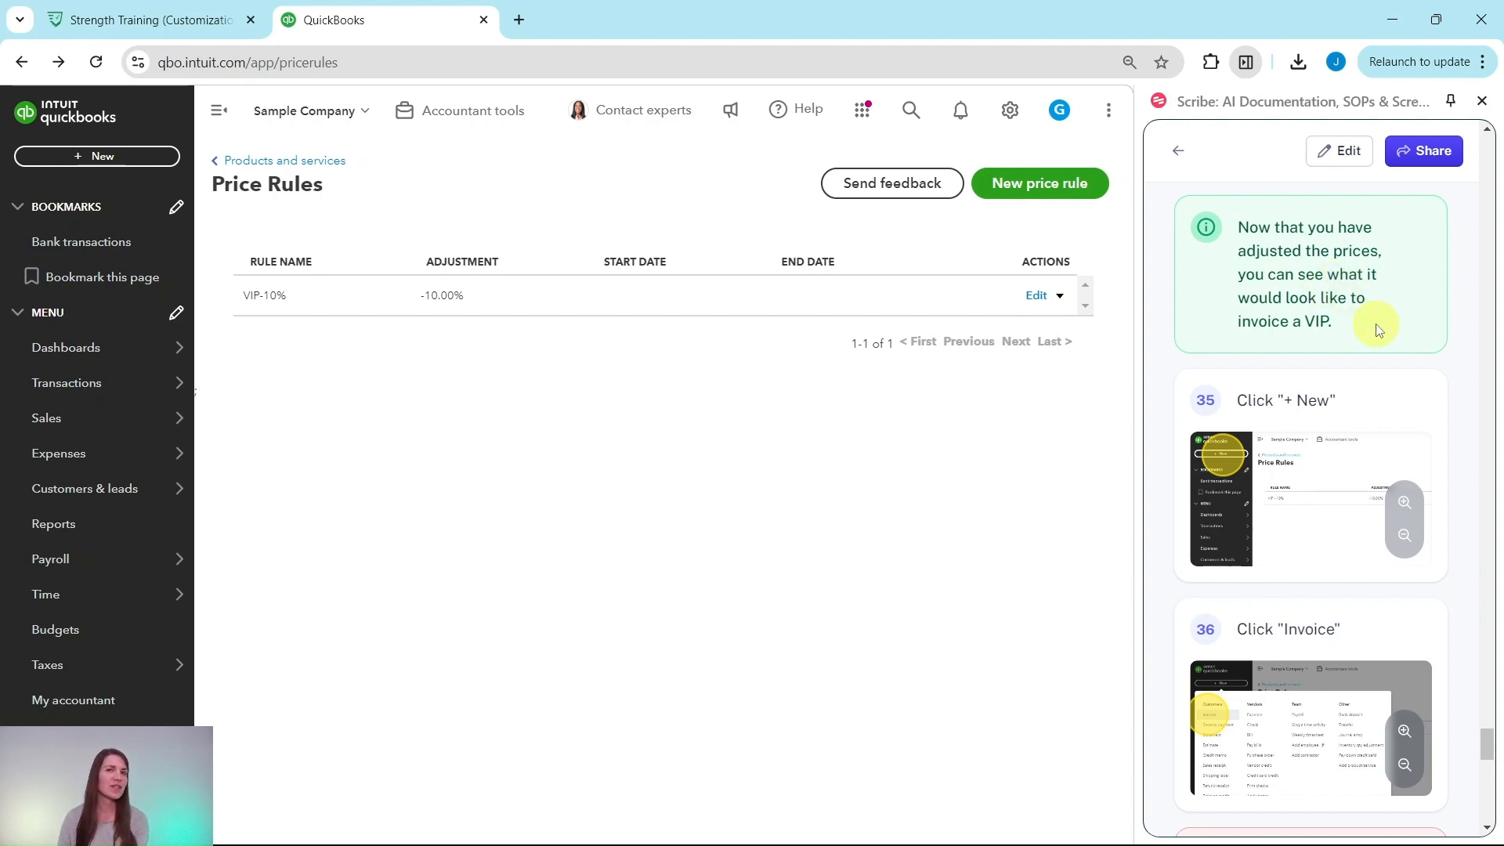
{"action": "scroll", "coordinate": [1379, 329], "scroll_direction": "down", "scroll_amount": 1}
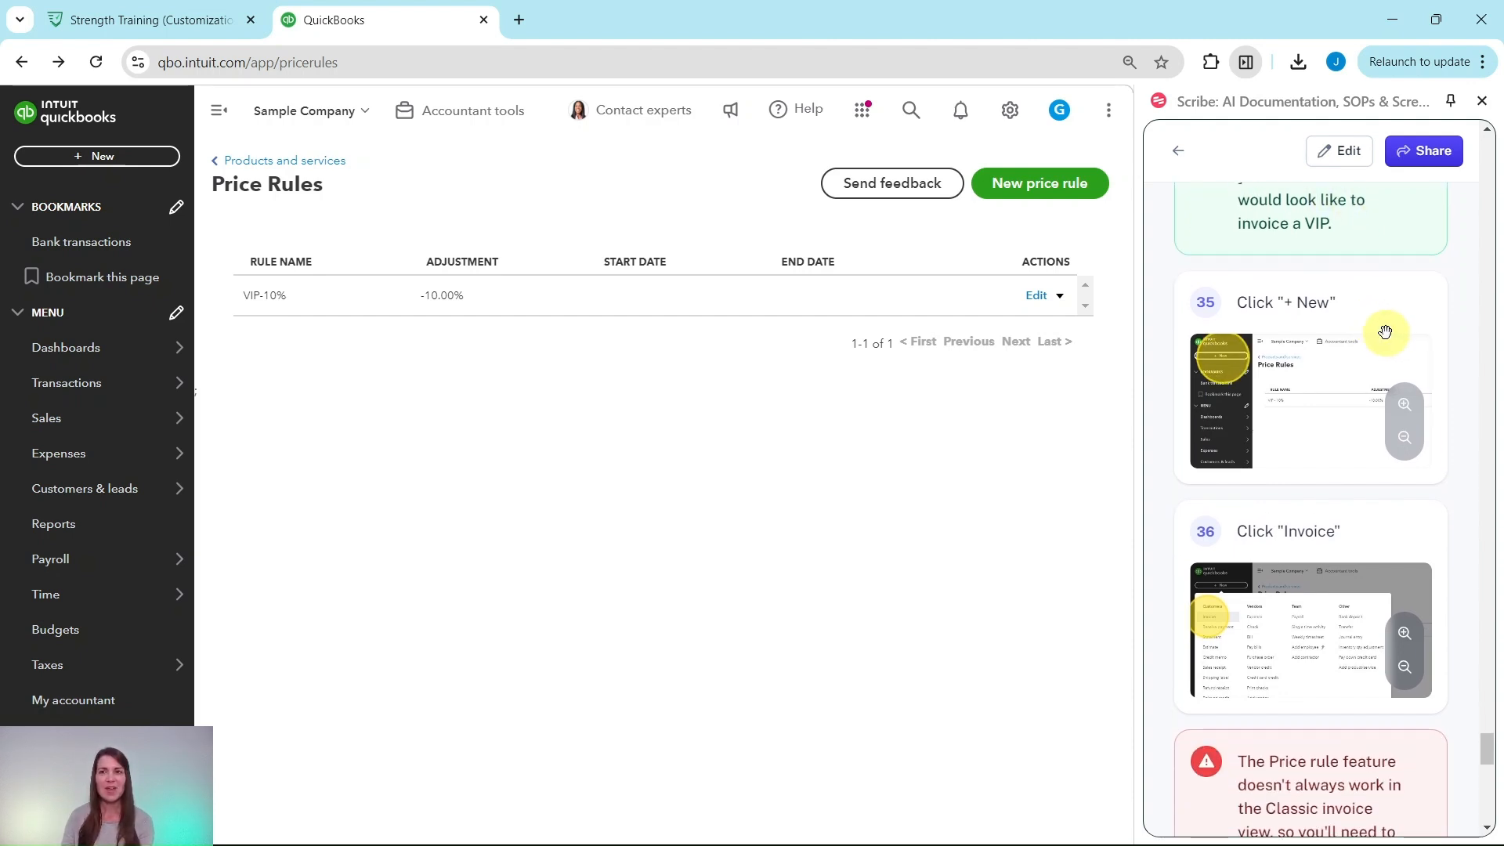
{"action": "scroll", "coordinate": [1385, 332], "scroll_direction": "down", "scroll_amount": 1}
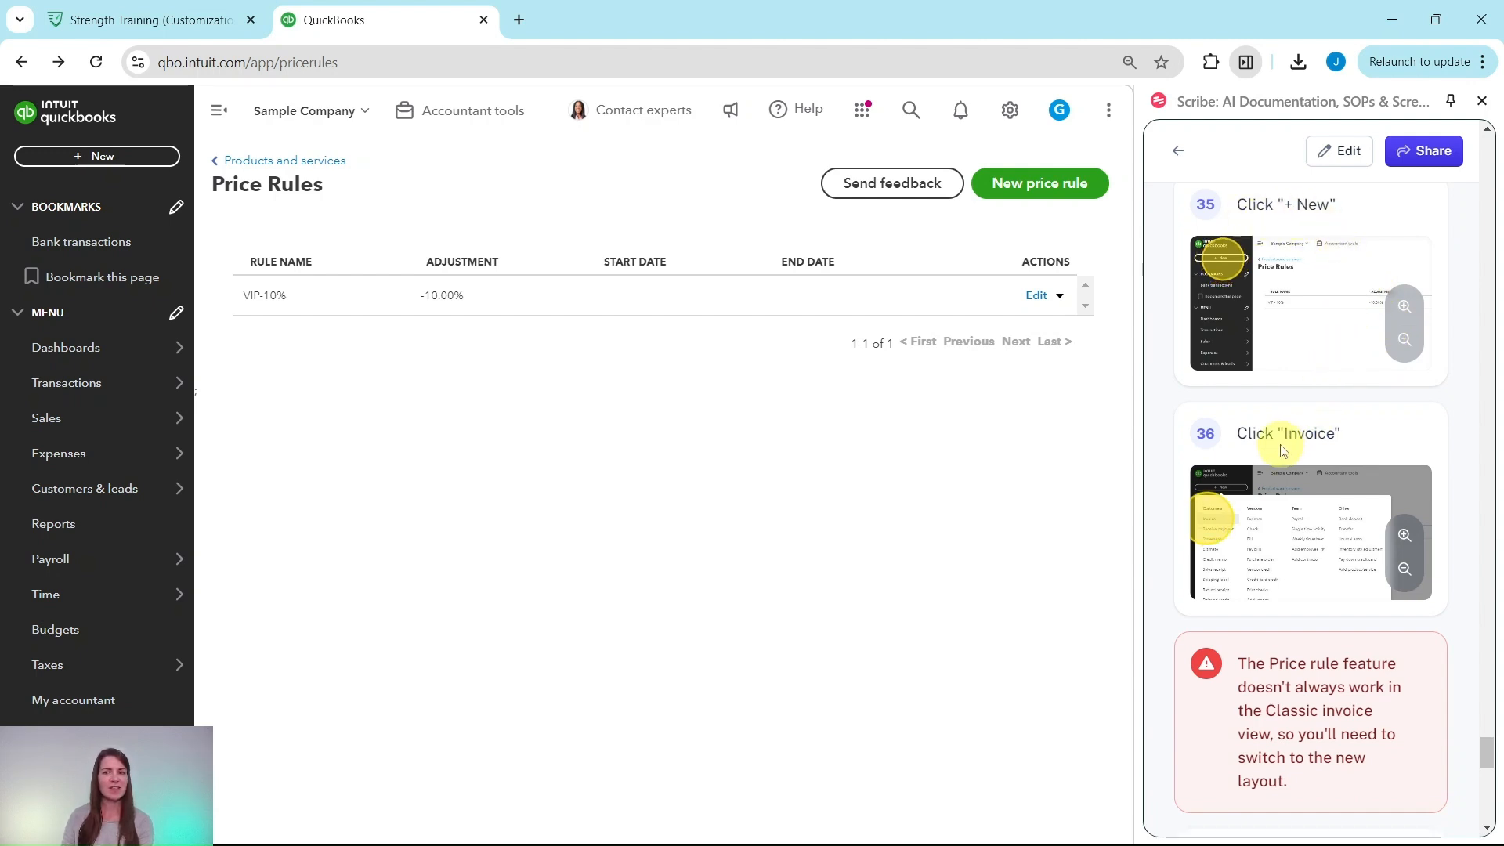
{"action": "left_click", "coordinate": [96, 156]}
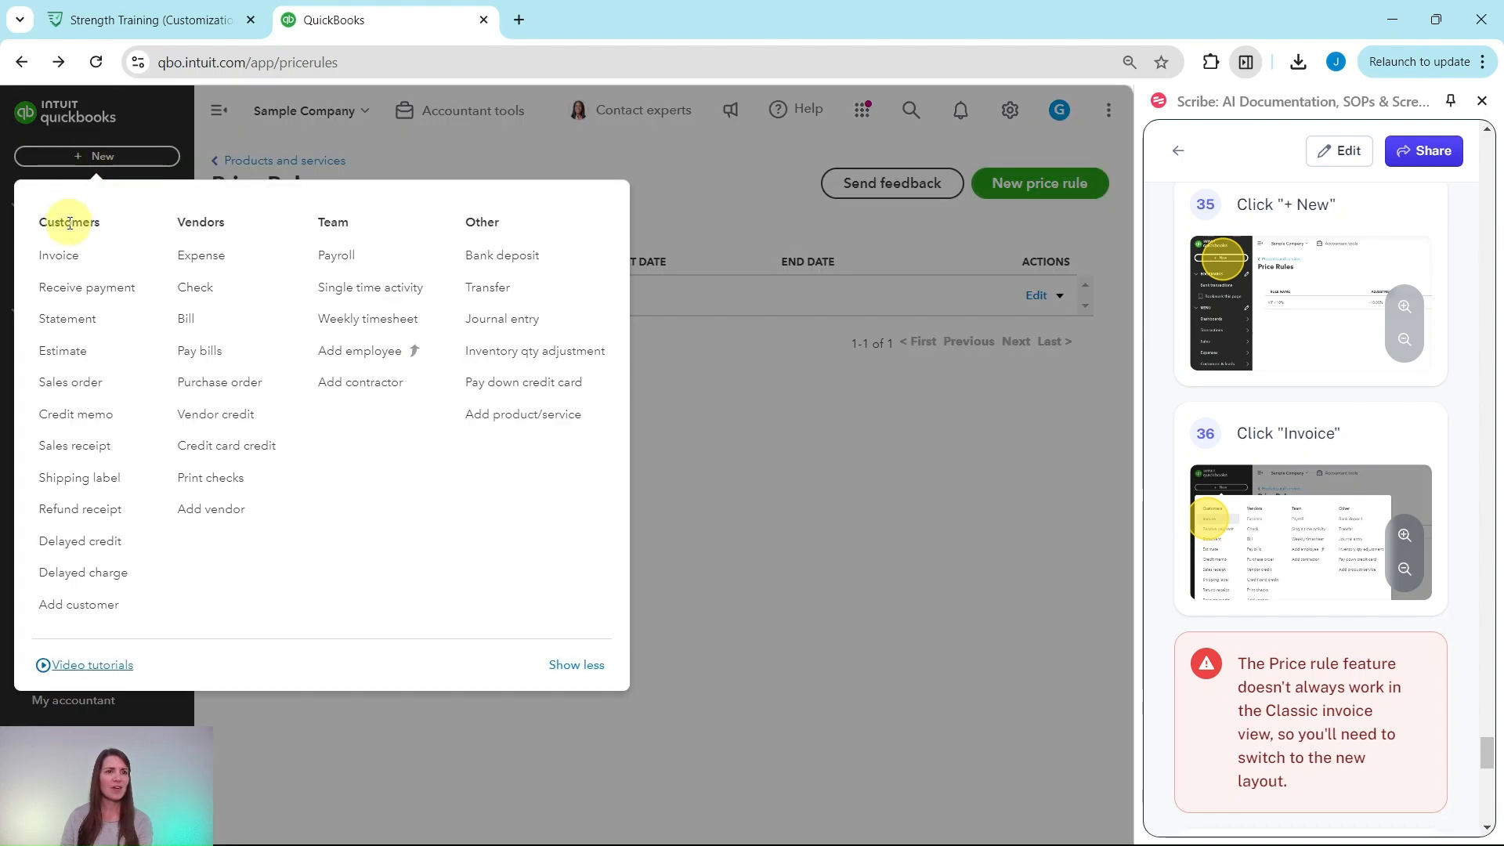
{"action": "left_click", "coordinate": [58, 256]}
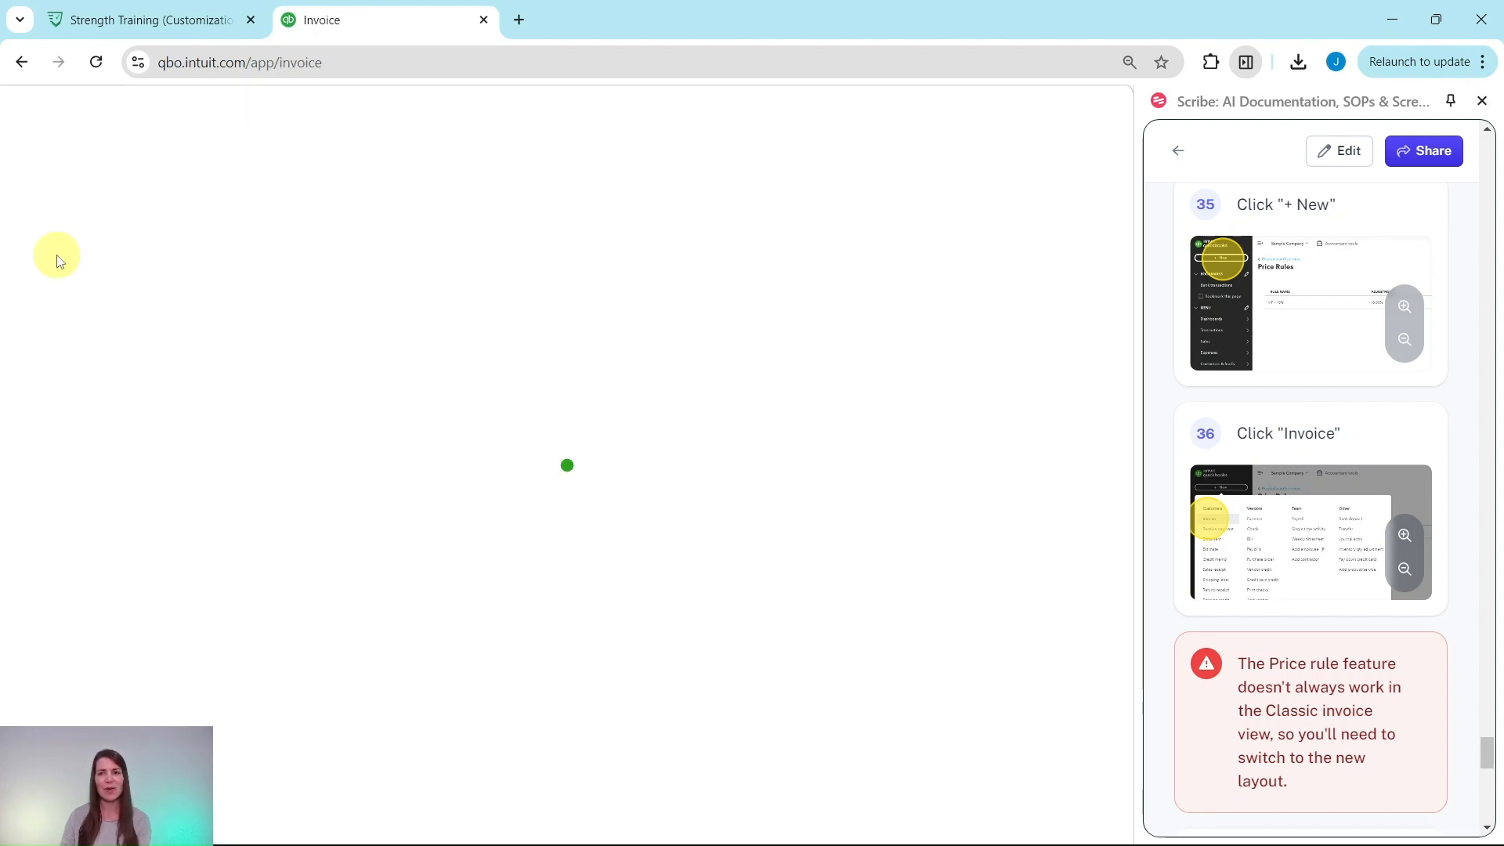
Switch the blank invoice to the new layout as the guide advises, confirming to leave the current invoice
{"action": "scroll", "coordinate": [1404, 523], "scroll_direction": "down", "scroll_amount": 1}
{"action": "scroll", "coordinate": [1404, 523], "scroll_direction": "down", "scroll_amount": 3}
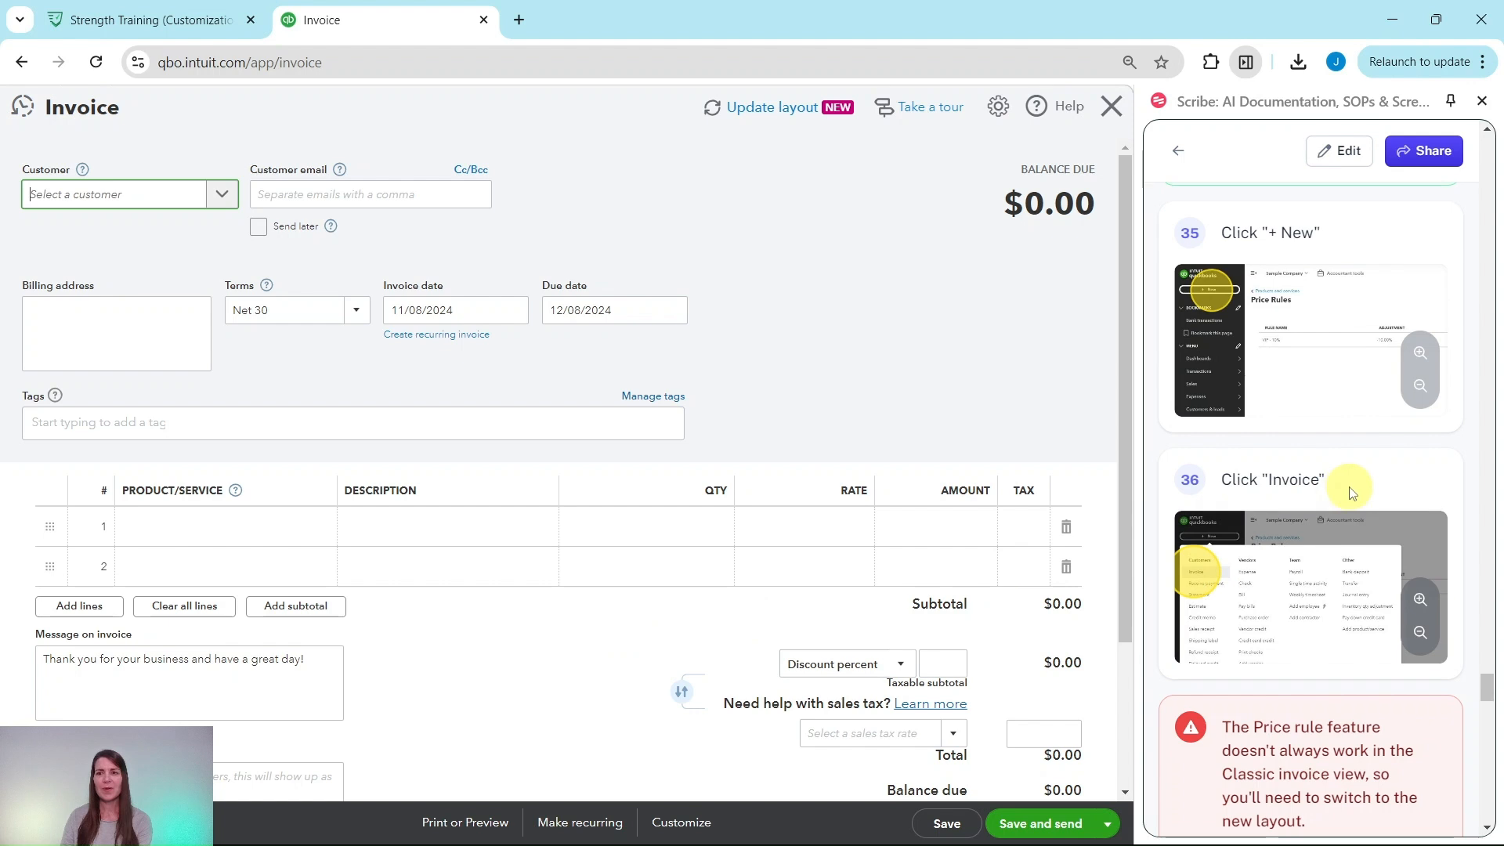
{"action": "scroll", "coordinate": [1362, 480], "scroll_direction": "down", "scroll_amount": 3}
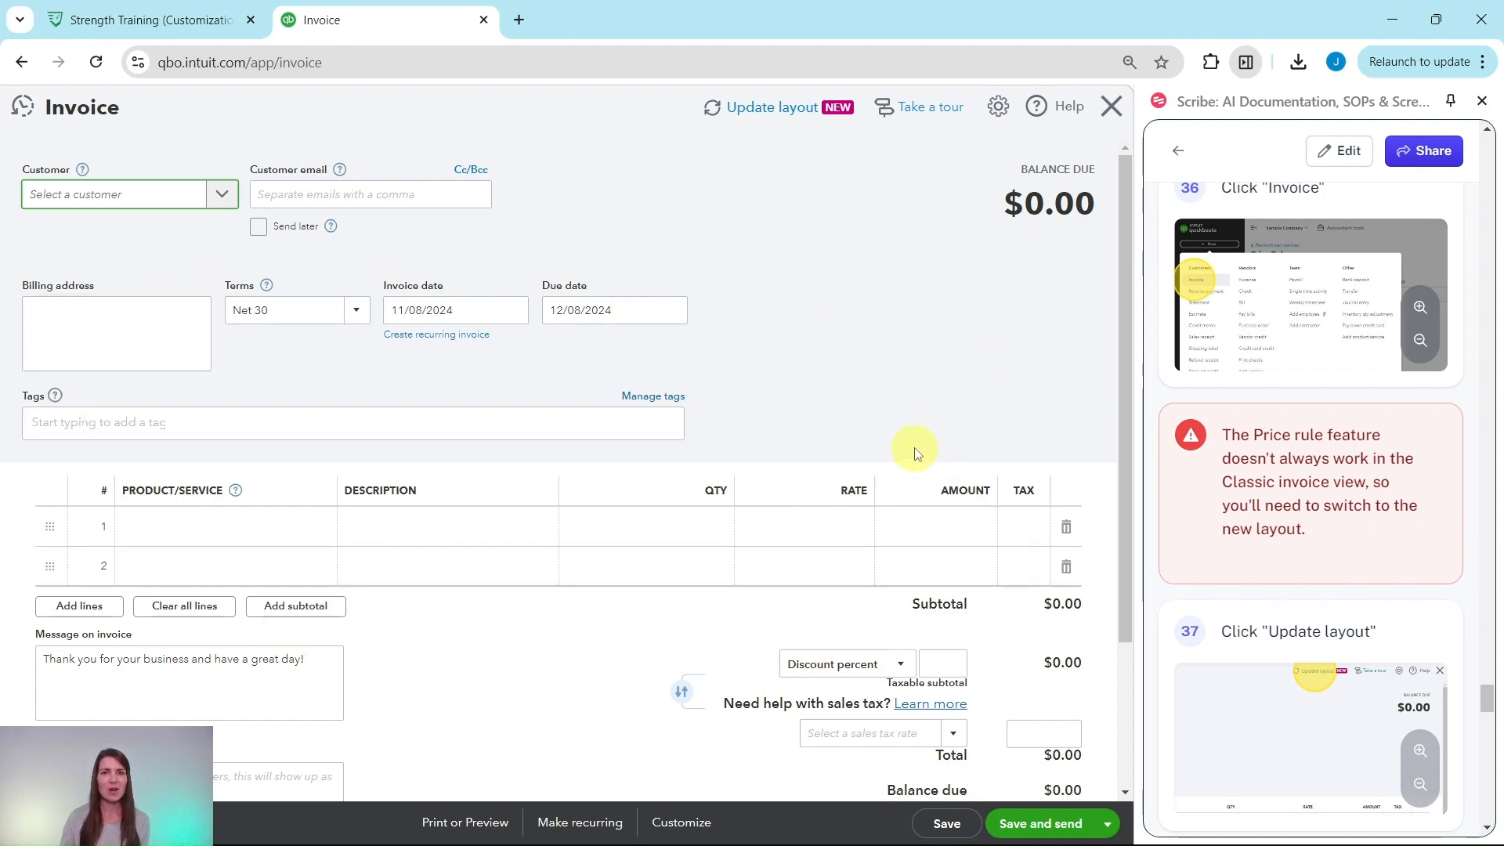
{"action": "left_click", "coordinate": [787, 114]}
{"action": "scroll", "coordinate": [1222, 473], "scroll_direction": "down", "scroll_amount": 3}
{"action": "scroll", "coordinate": [1226, 469], "scroll_direction": "down", "scroll_amount": 5}
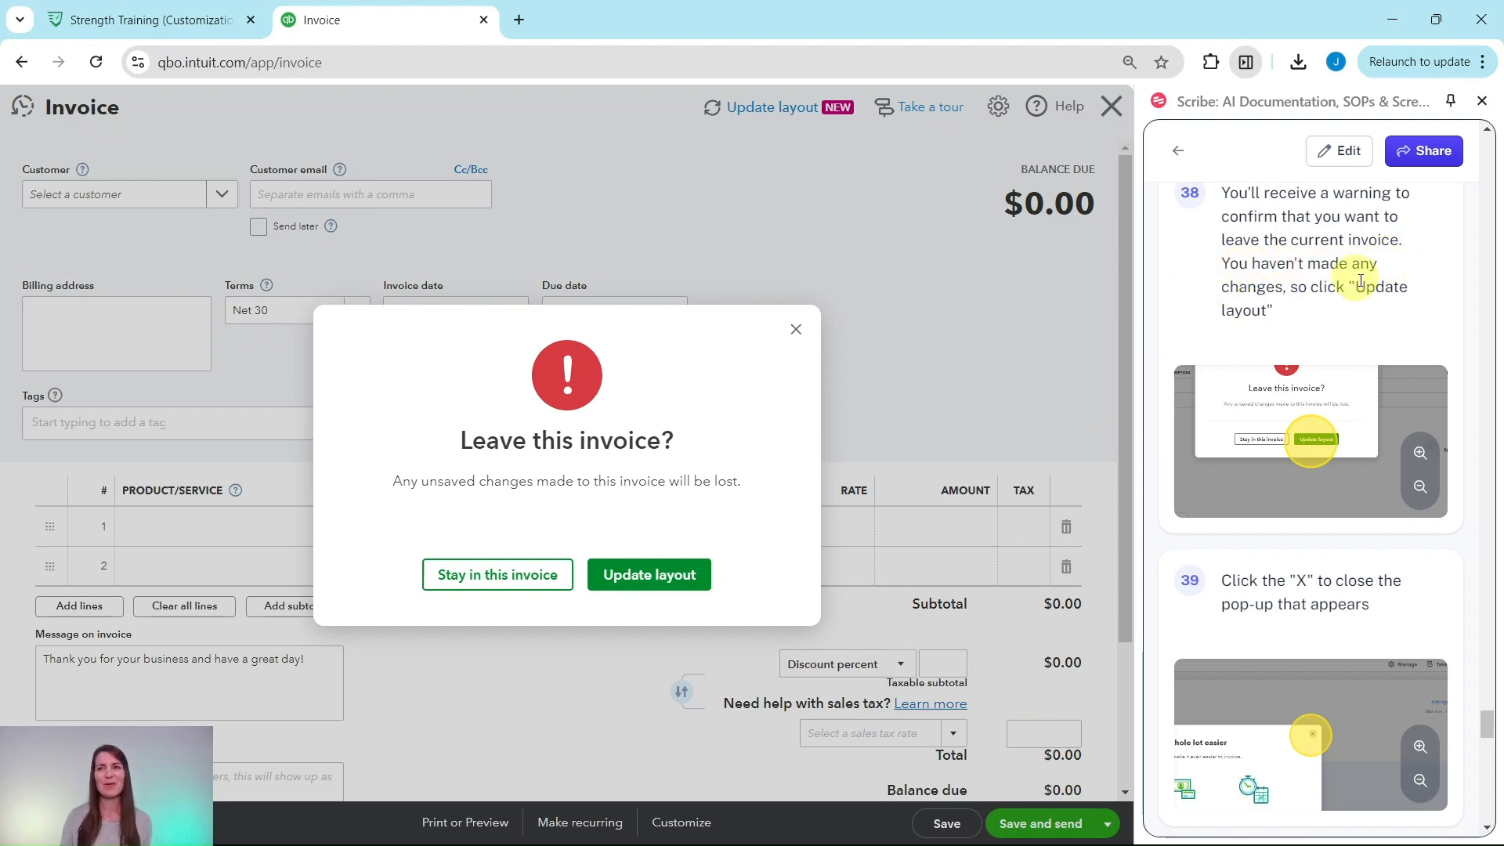
{"action": "left_click", "coordinate": [644, 576]}
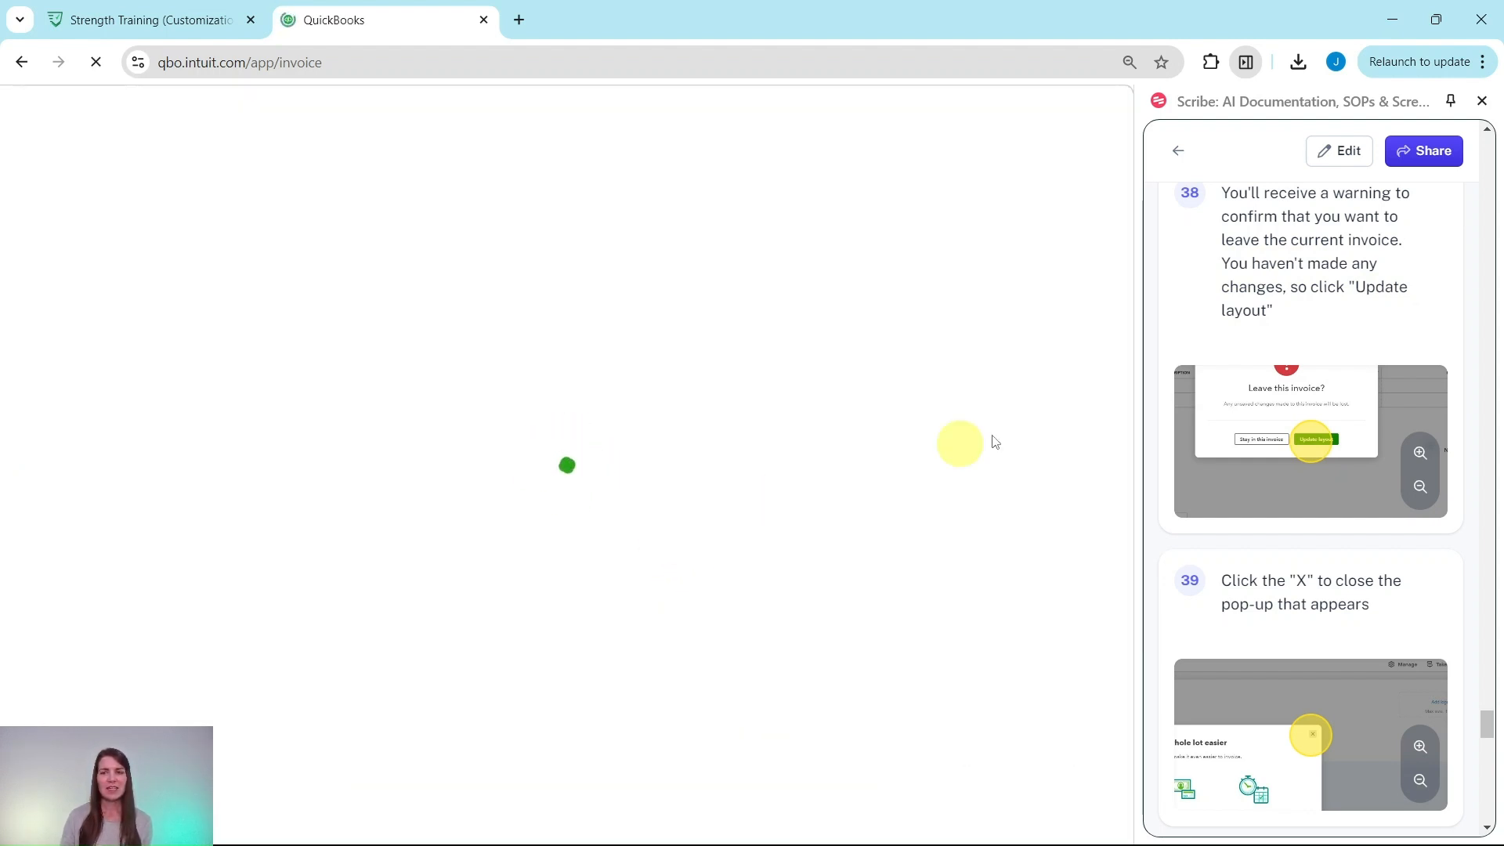
Dismiss the invoicing introduction, close the autofill and Manage invoice panes, and read the guide's customer selection instructions
{"action": "scroll", "coordinate": [1336, 419], "scroll_direction": "down", "scroll_amount": 3}
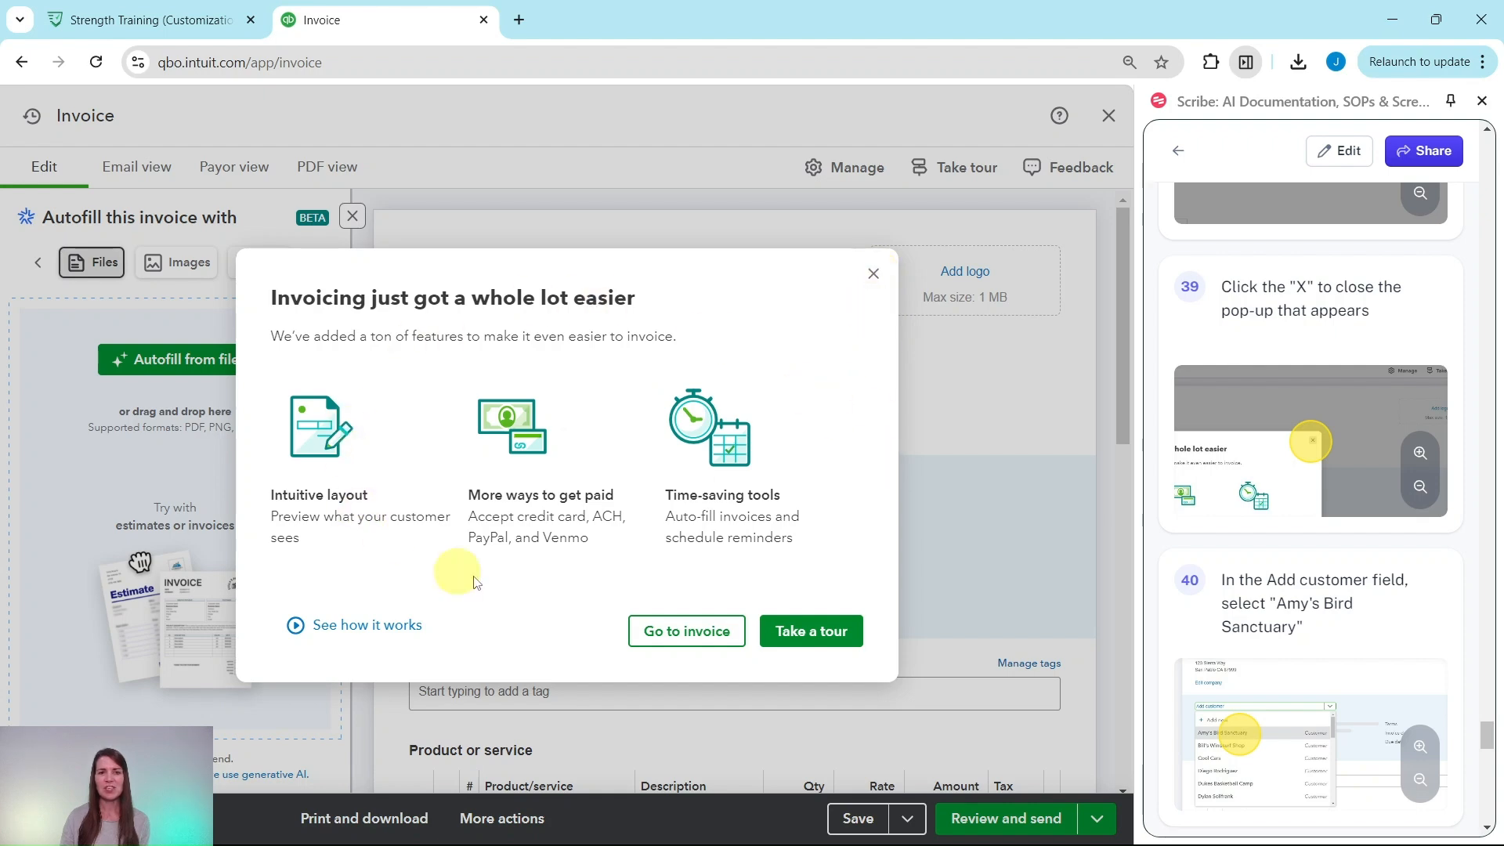
{"action": "left_click", "coordinate": [873, 273]}
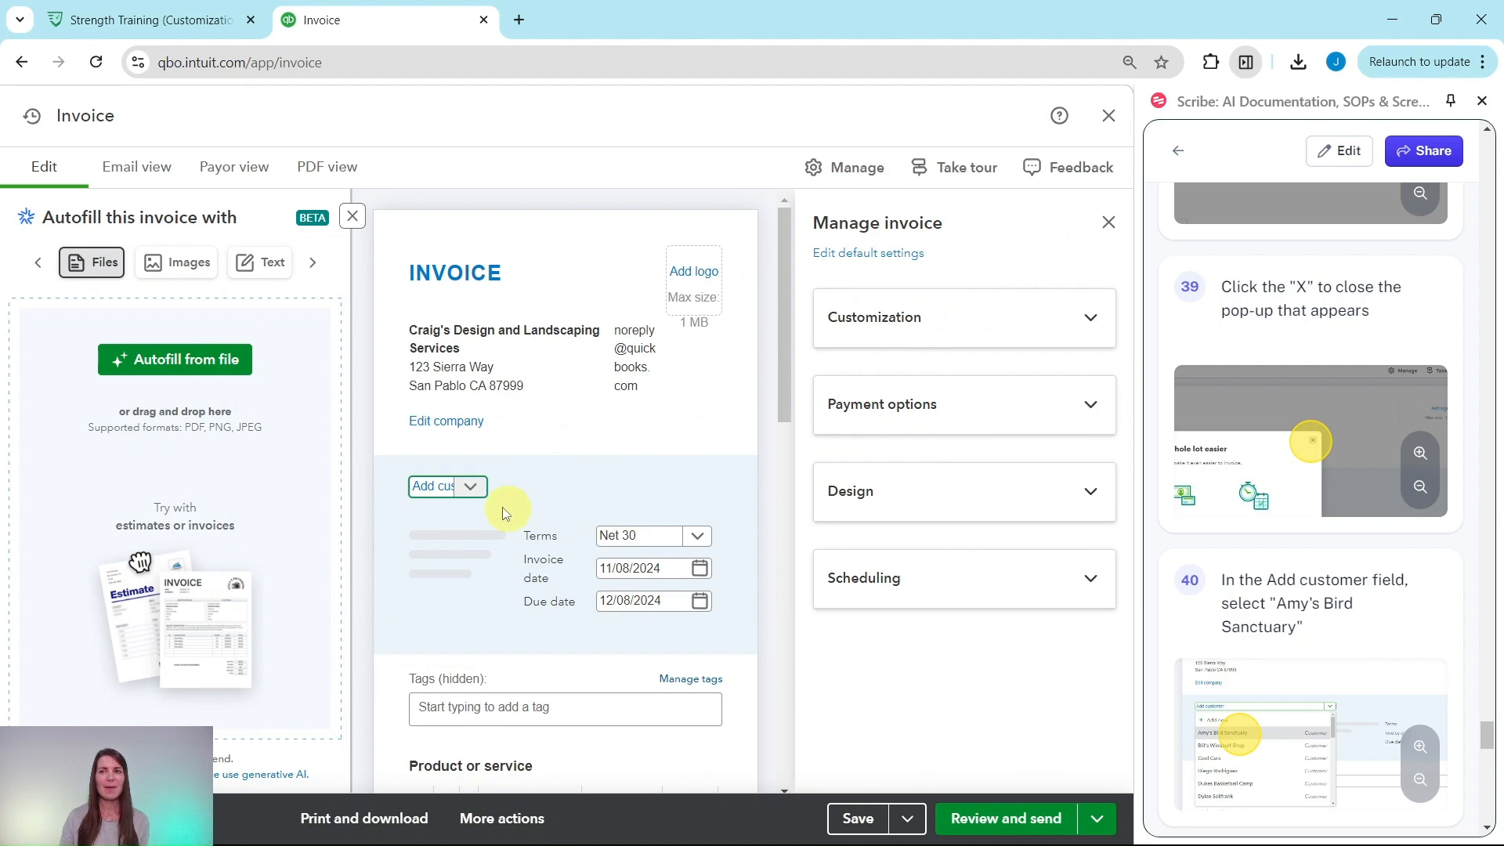
{"action": "left_click", "coordinate": [353, 216]}
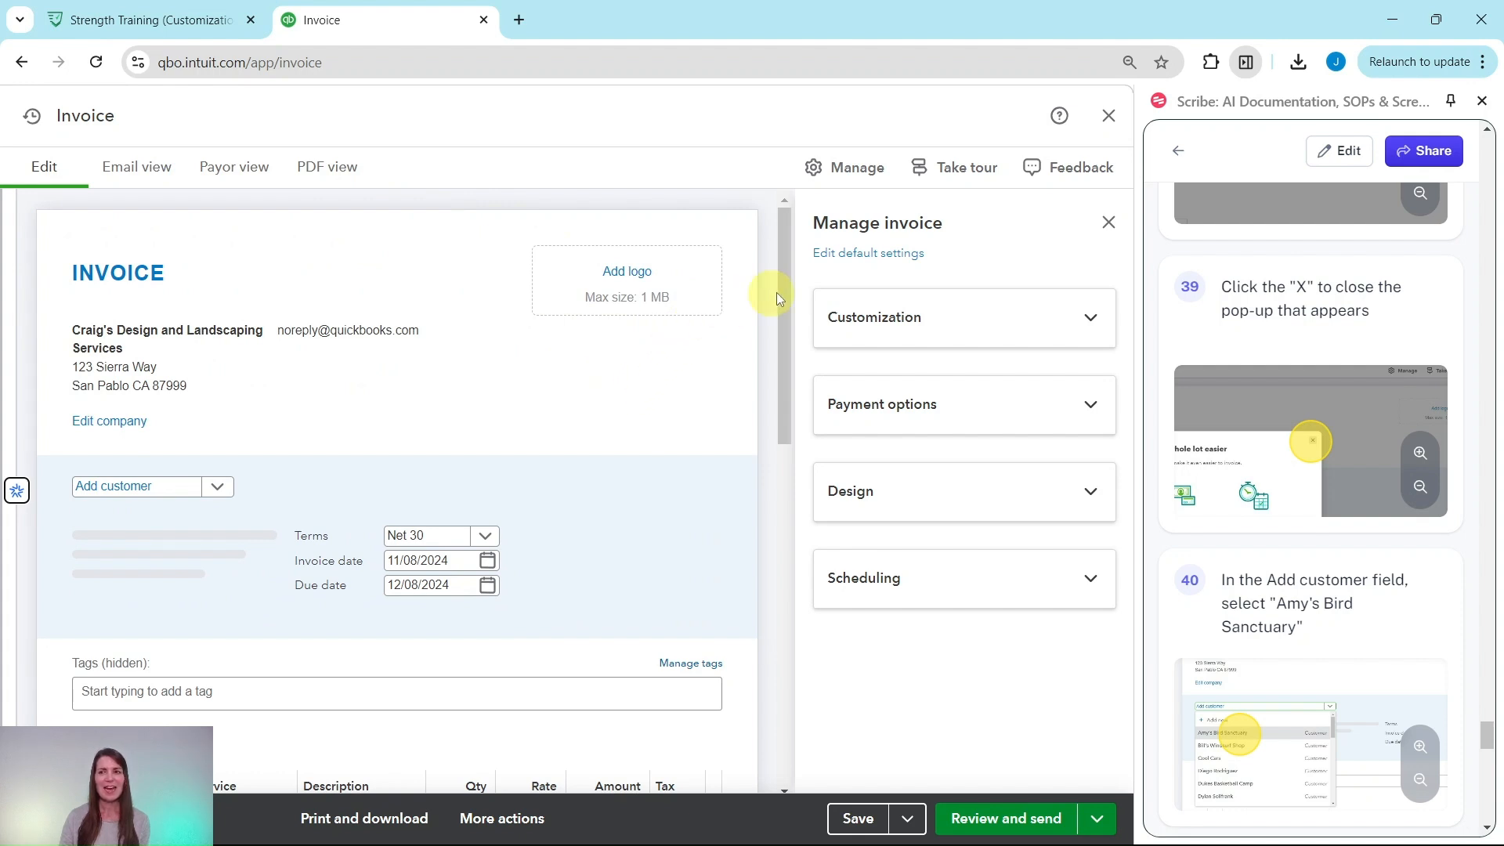
{"action": "left_click", "coordinate": [1109, 225]}
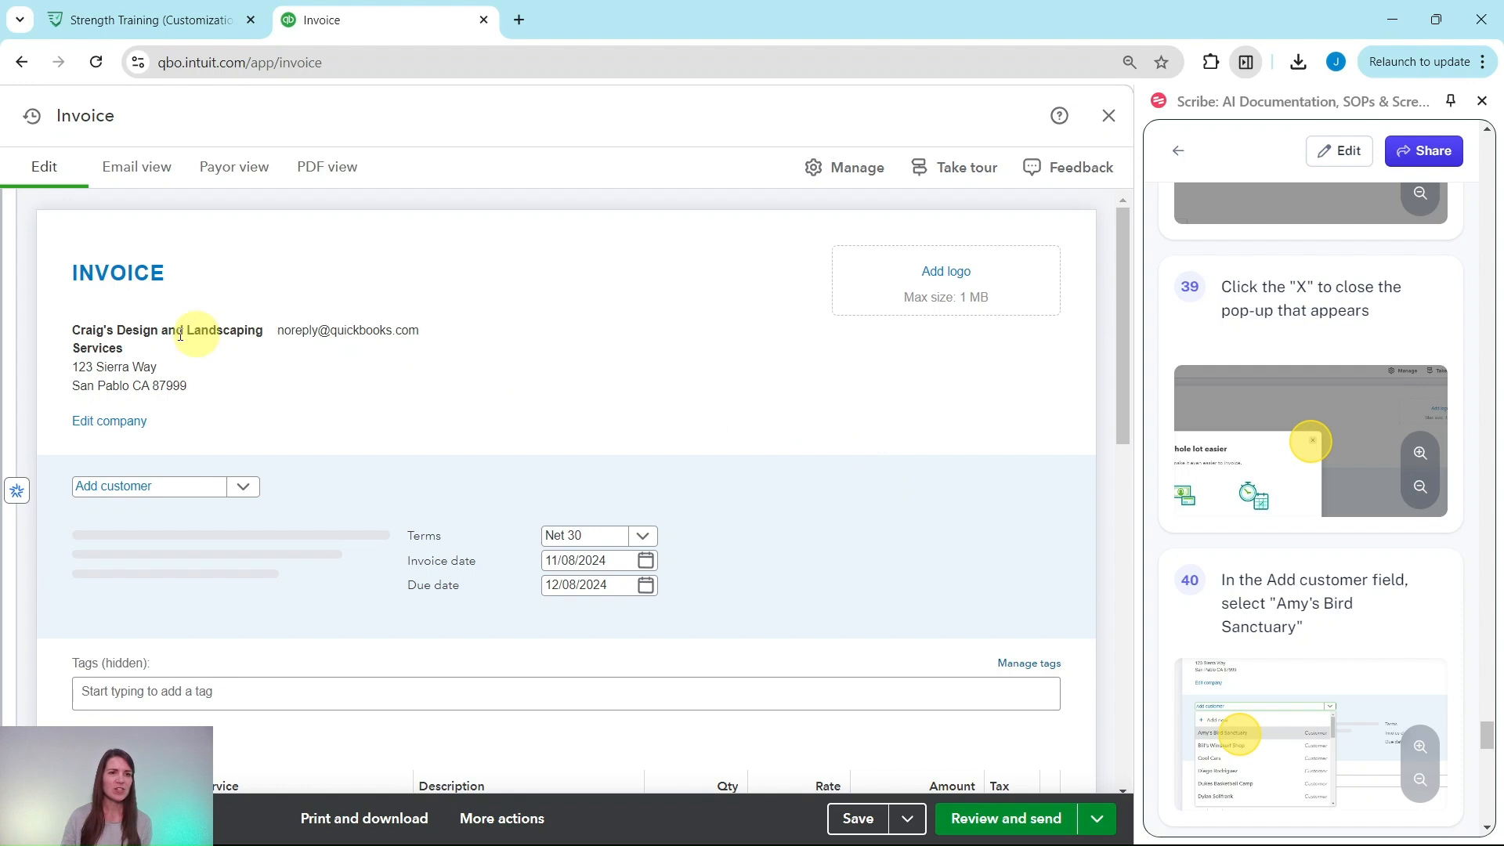
{"action": "scroll", "coordinate": [1298, 527], "scroll_direction": "down", "scroll_amount": 4}
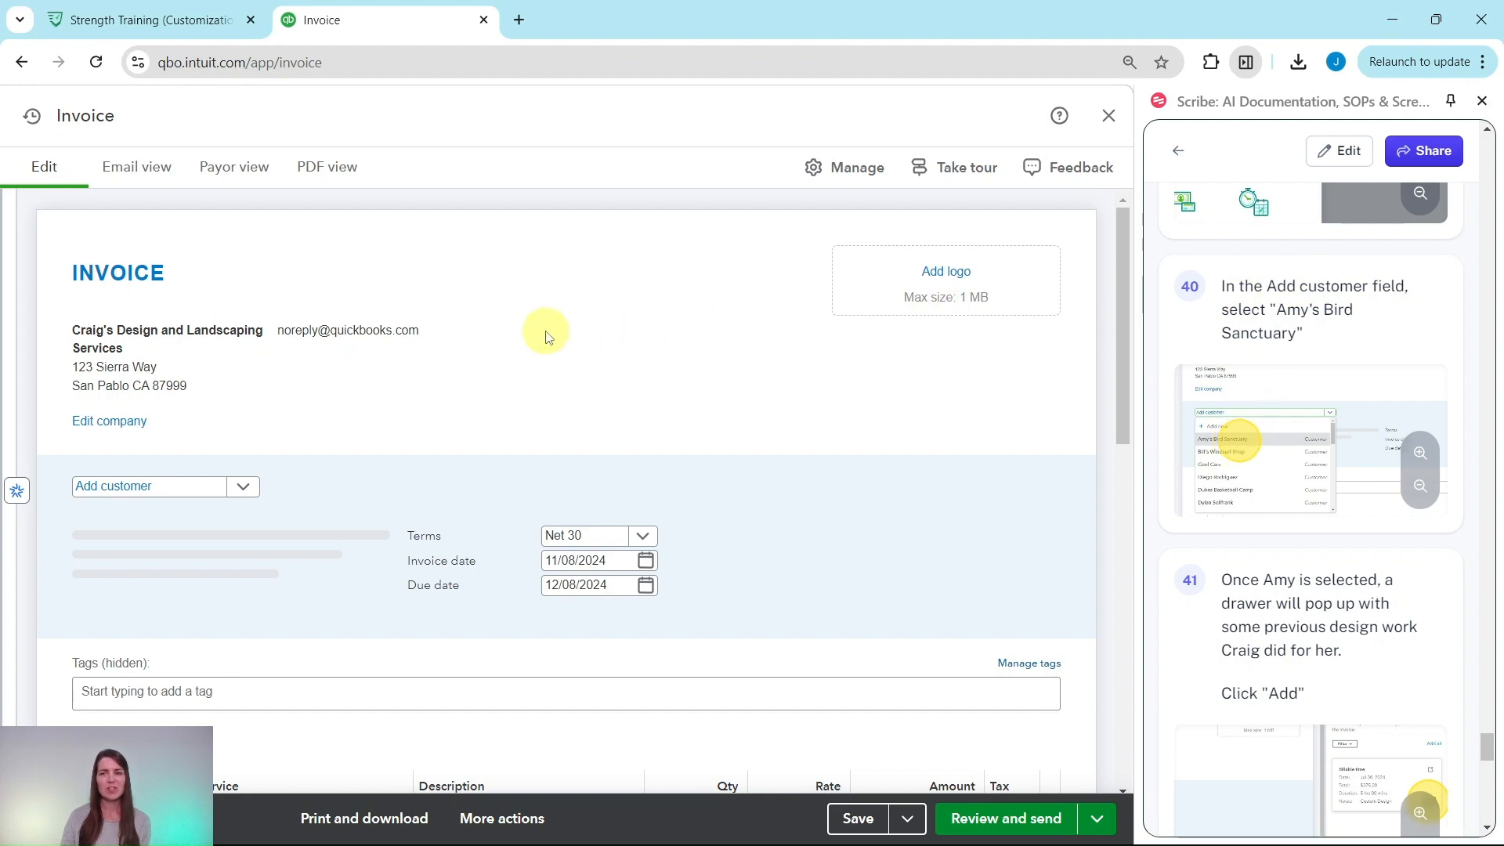
Select Amy's Bird Sanctuary as the customer on the new invoice
{"action": "scroll", "coordinate": [539, 328], "scroll_direction": "down", "scroll_amount": 1}
{"action": "left_click", "coordinate": [249, 391]}
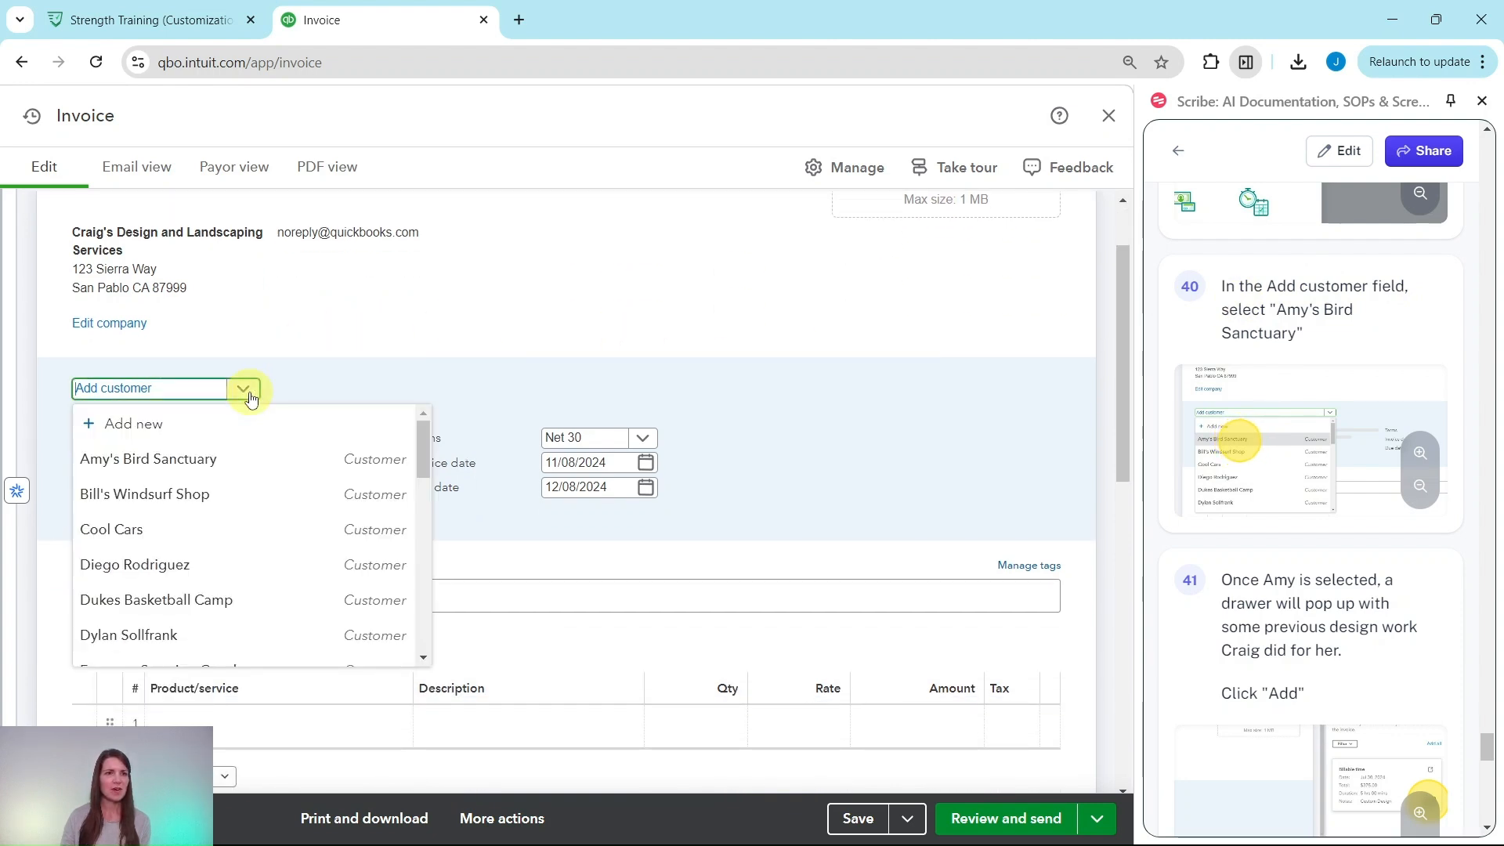
{"action": "left_click", "coordinate": [140, 458]}
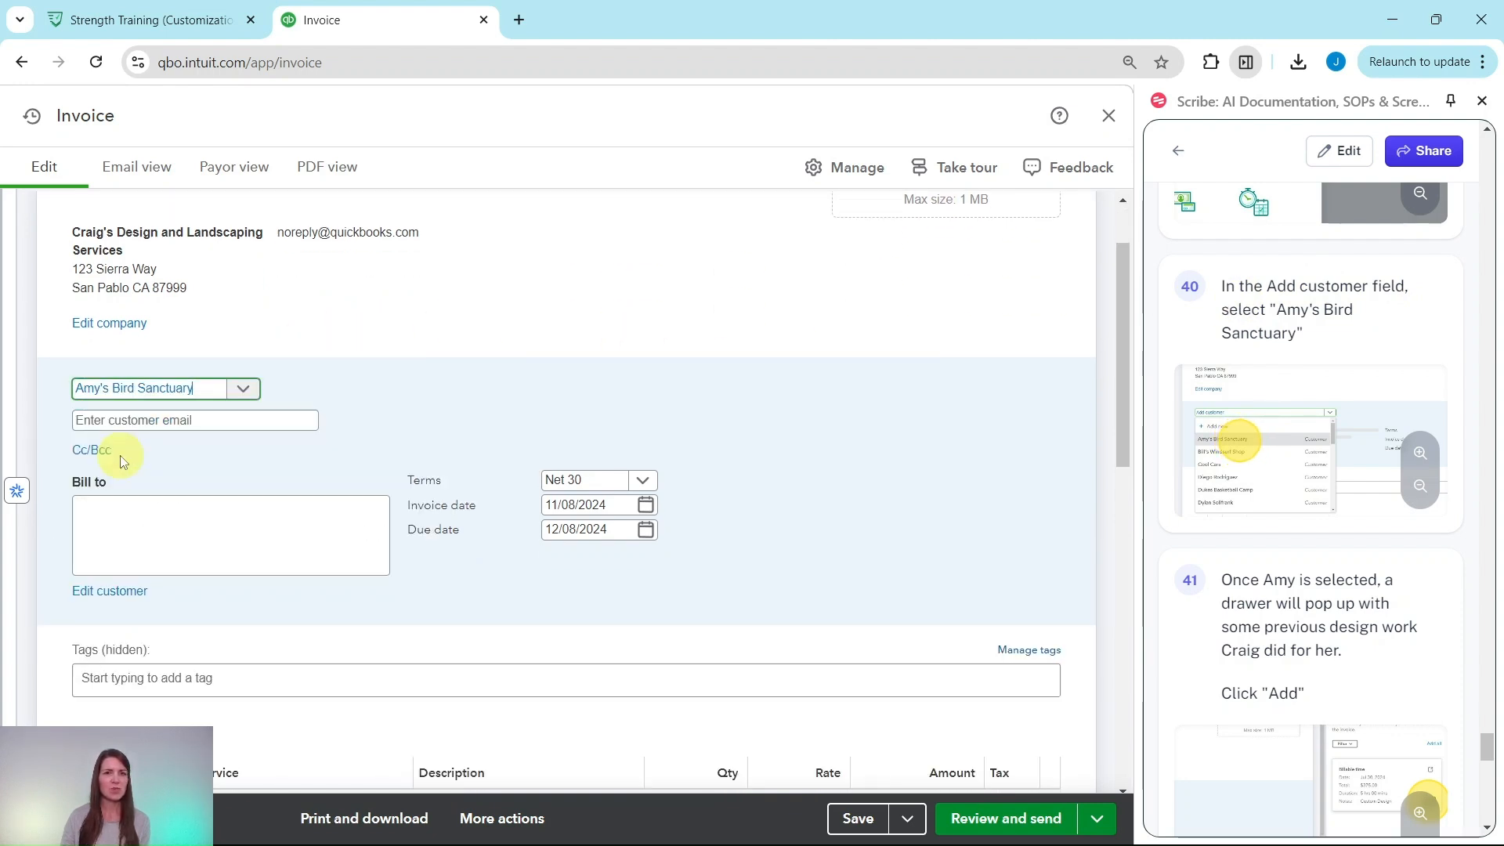
Add the suggested Custom Design billable time of Oct 10, 2024 to the invoice and review its product line
{"action": "scroll", "coordinate": [1326, 433], "scroll_direction": "down", "scroll_amount": 4}
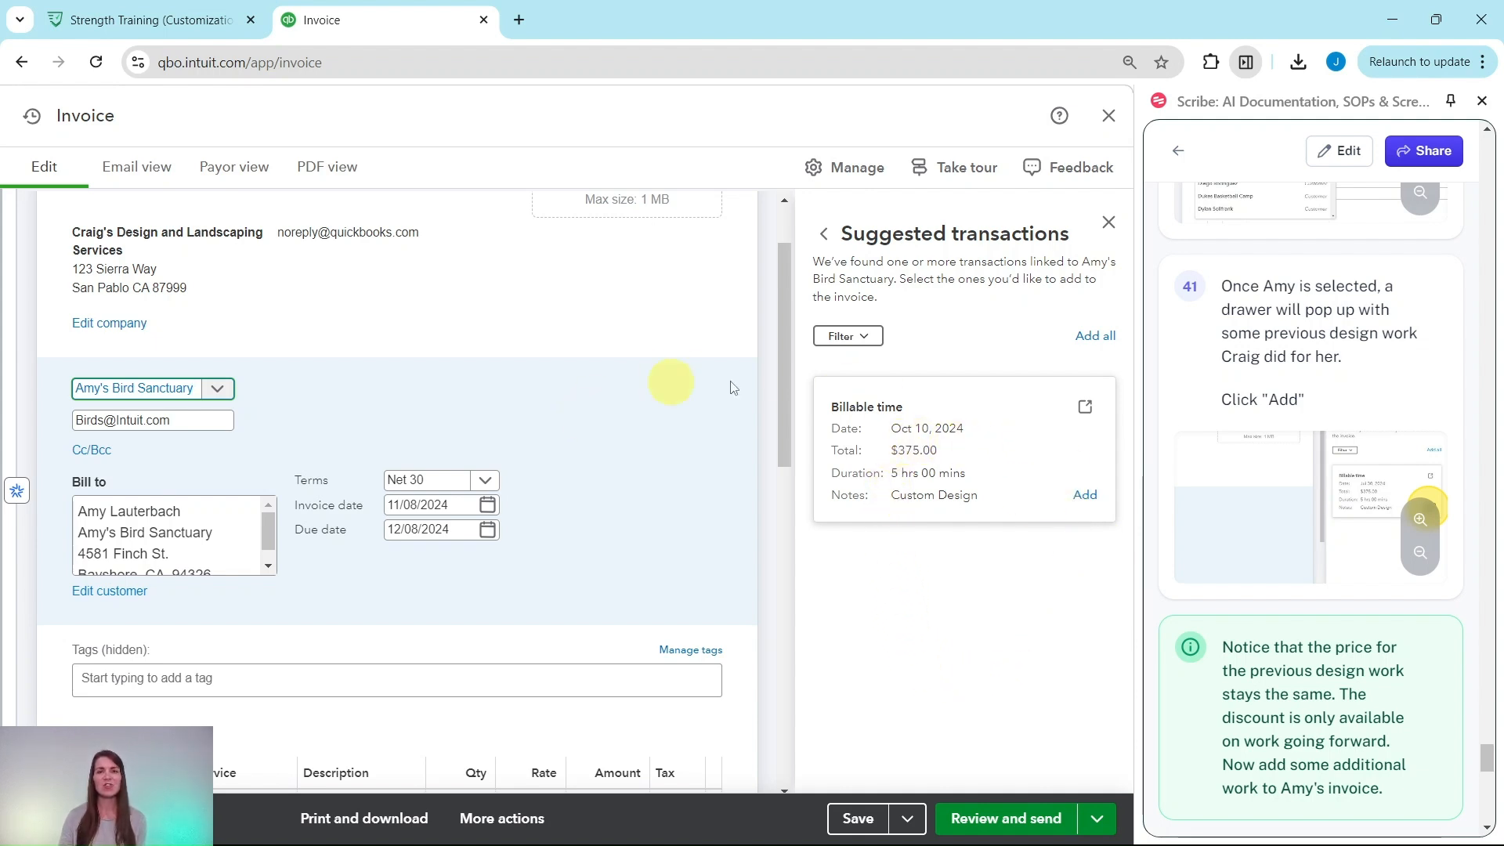
{"action": "left_click", "coordinate": [1086, 495]}
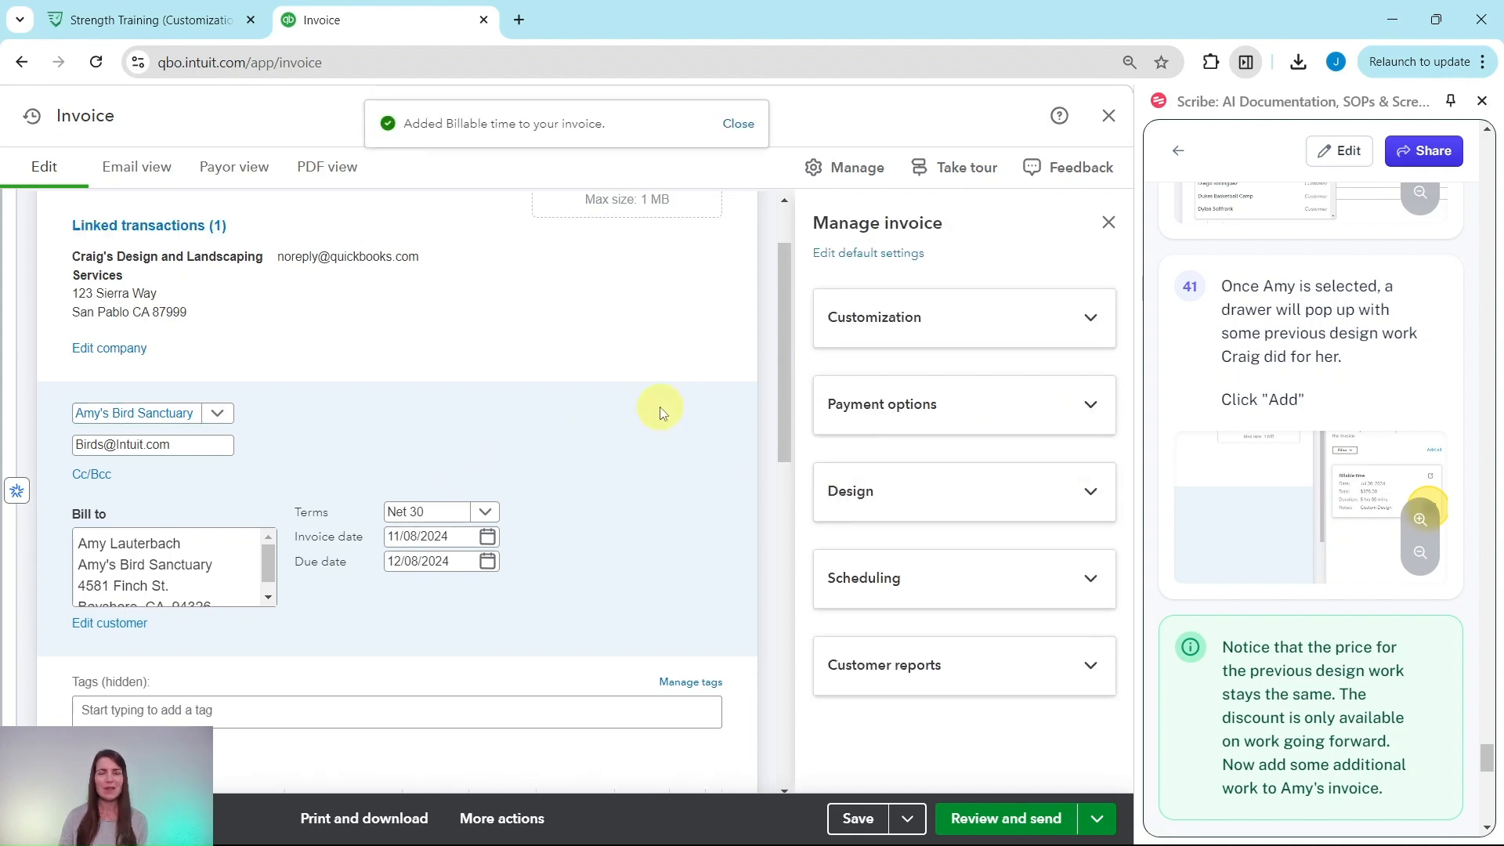
{"action": "scroll", "coordinate": [660, 413], "scroll_direction": "down", "scroll_amount": 6}
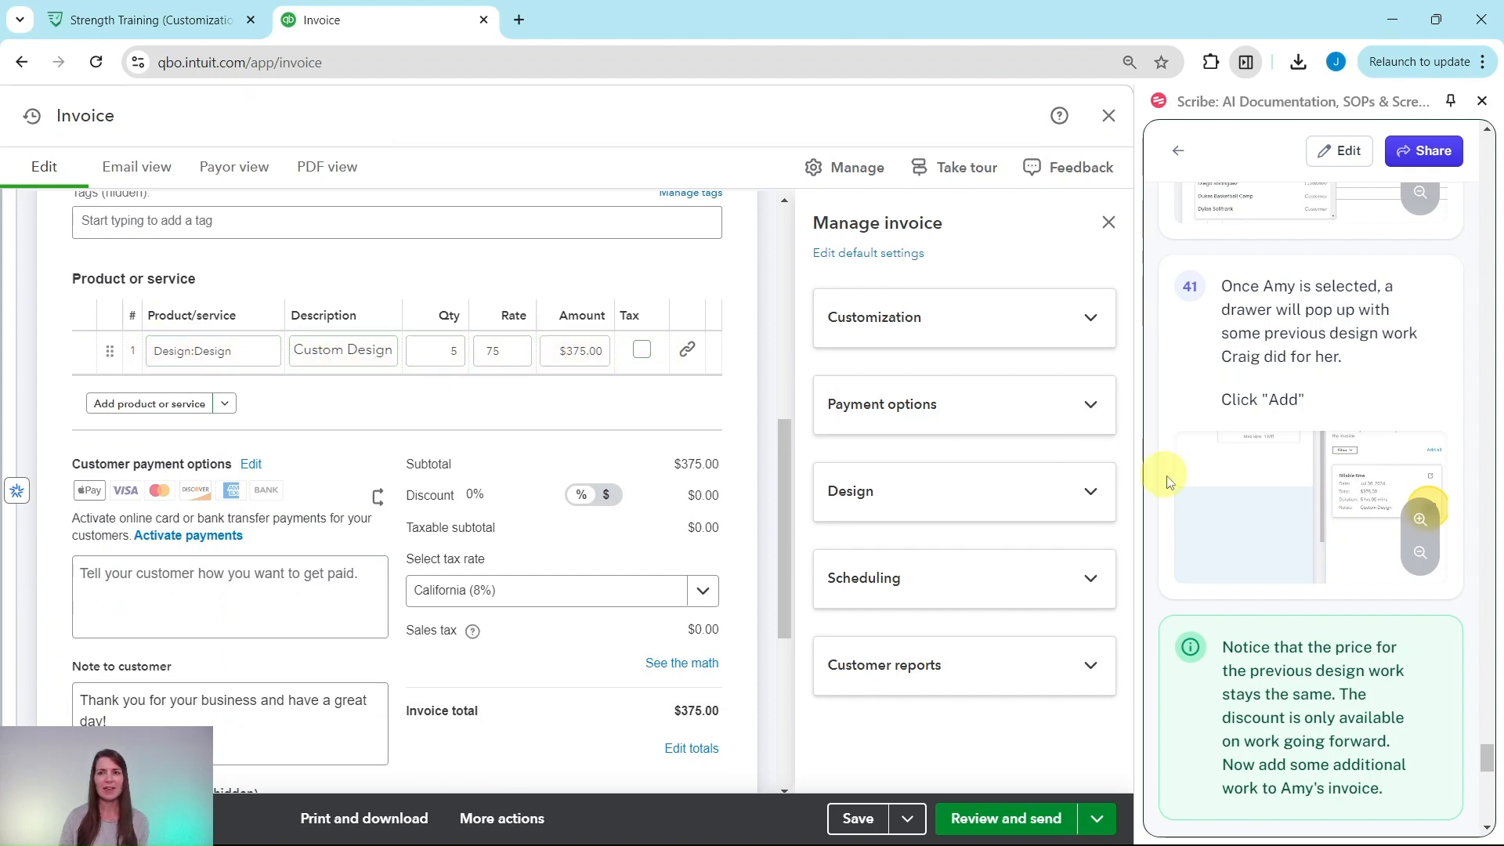
Following the guide, close the Manage invoice pane and add the Design service as a second invoice line
{"action": "scroll", "coordinate": [1276, 513], "scroll_direction": "down", "scroll_amount": 4}
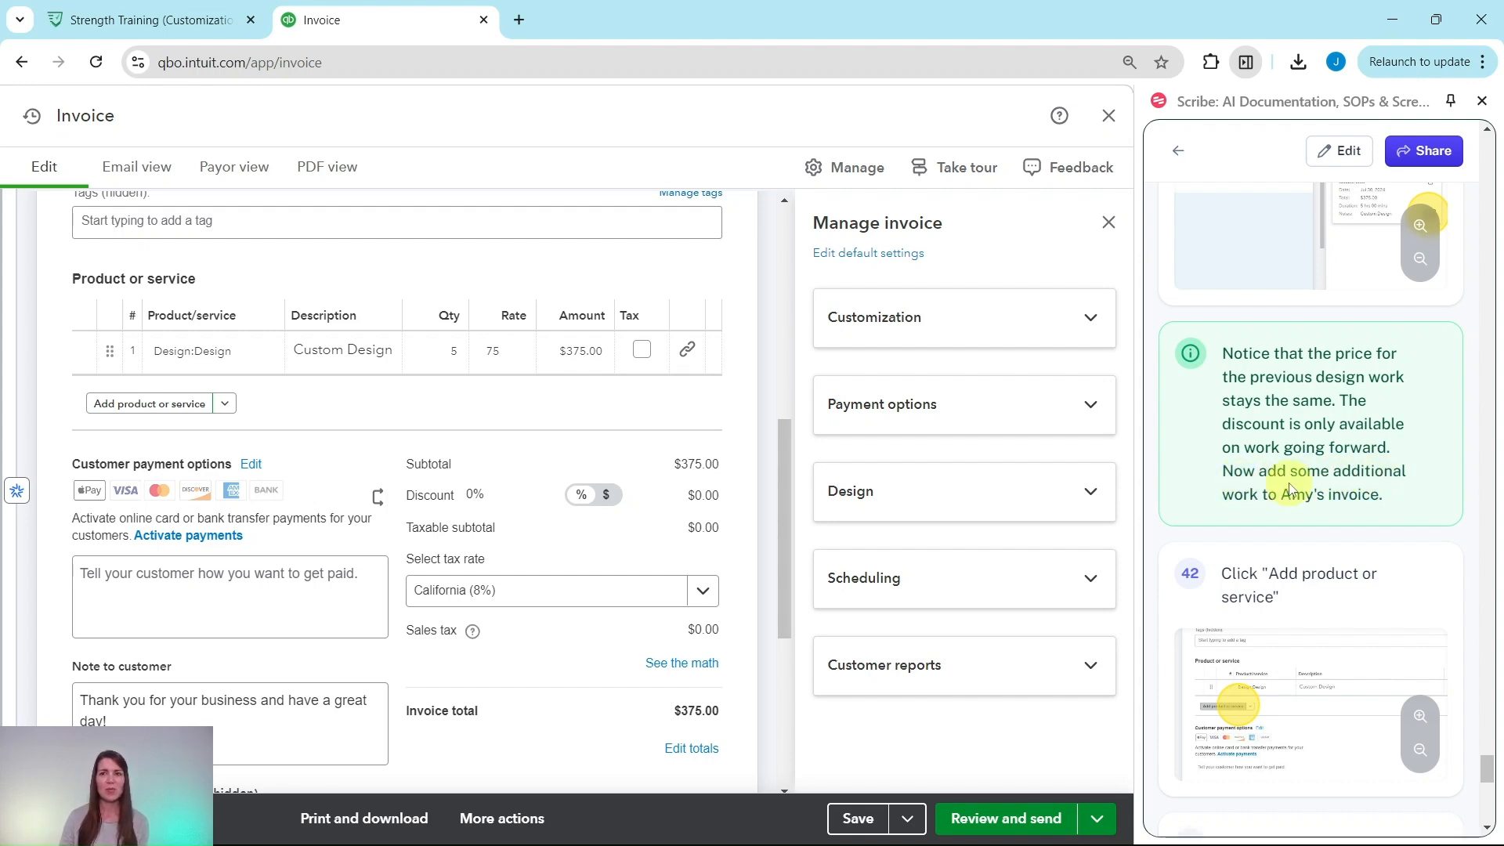
{"action": "scroll", "coordinate": [1290, 487], "scroll_direction": "down", "scroll_amount": 1}
{"action": "scroll", "coordinate": [1292, 490], "scroll_direction": "down", "scroll_amount": 1}
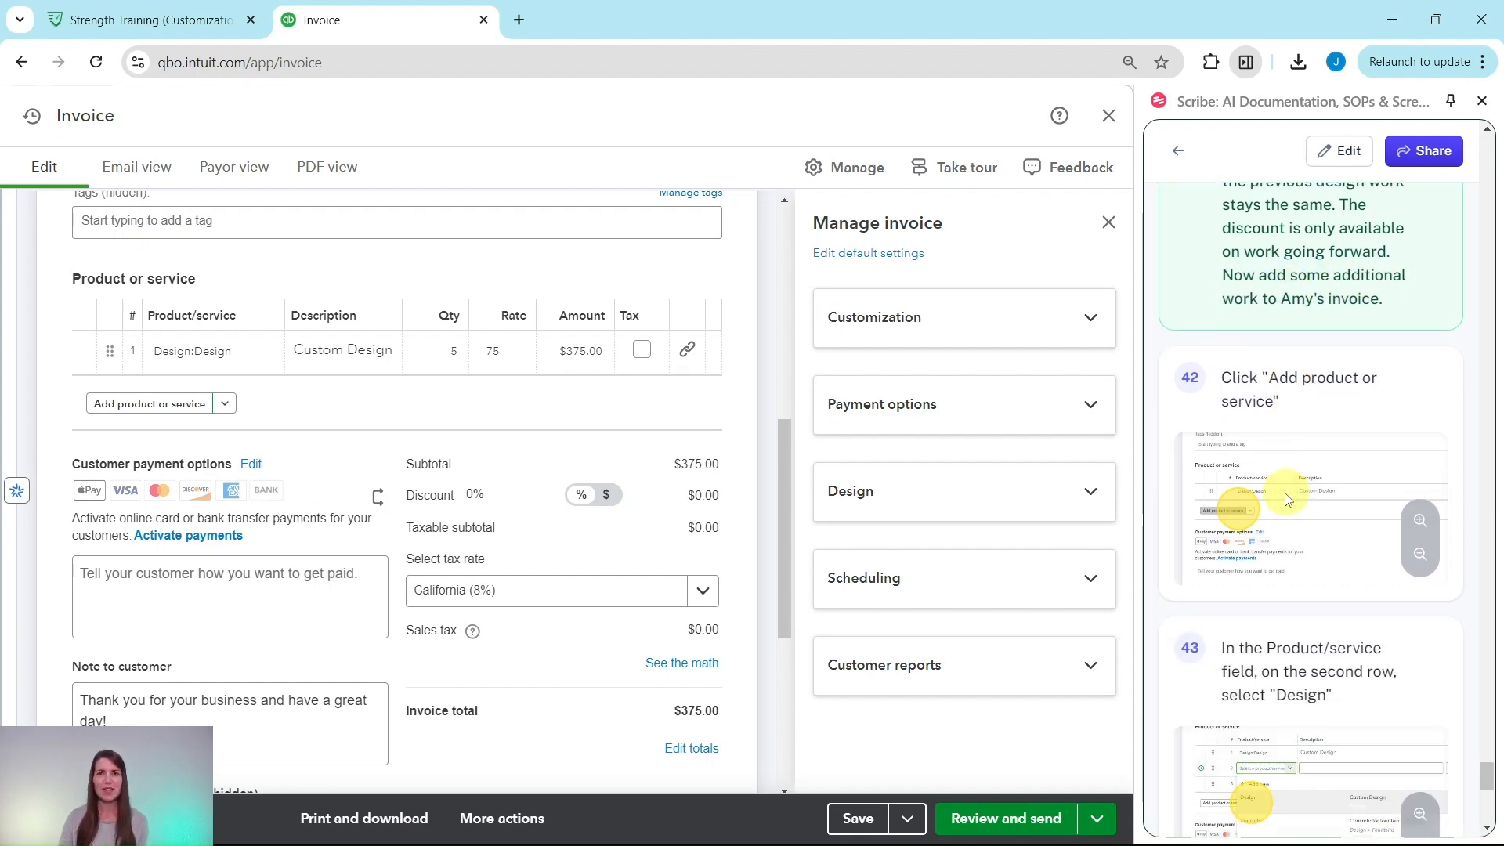
{"action": "left_click", "coordinate": [1108, 227]}
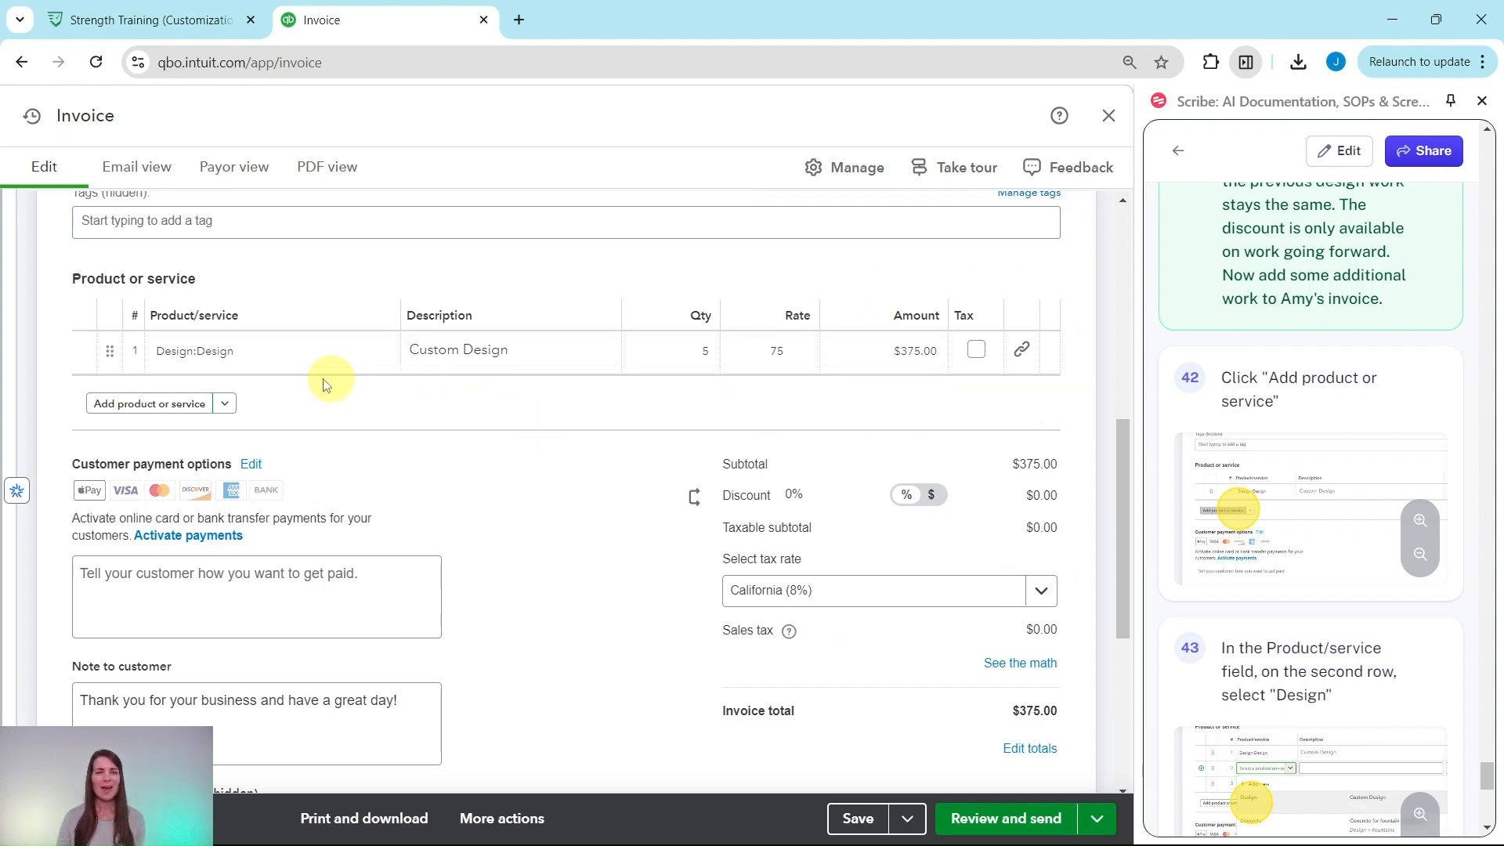
{"action": "left_click", "coordinate": [228, 403]}
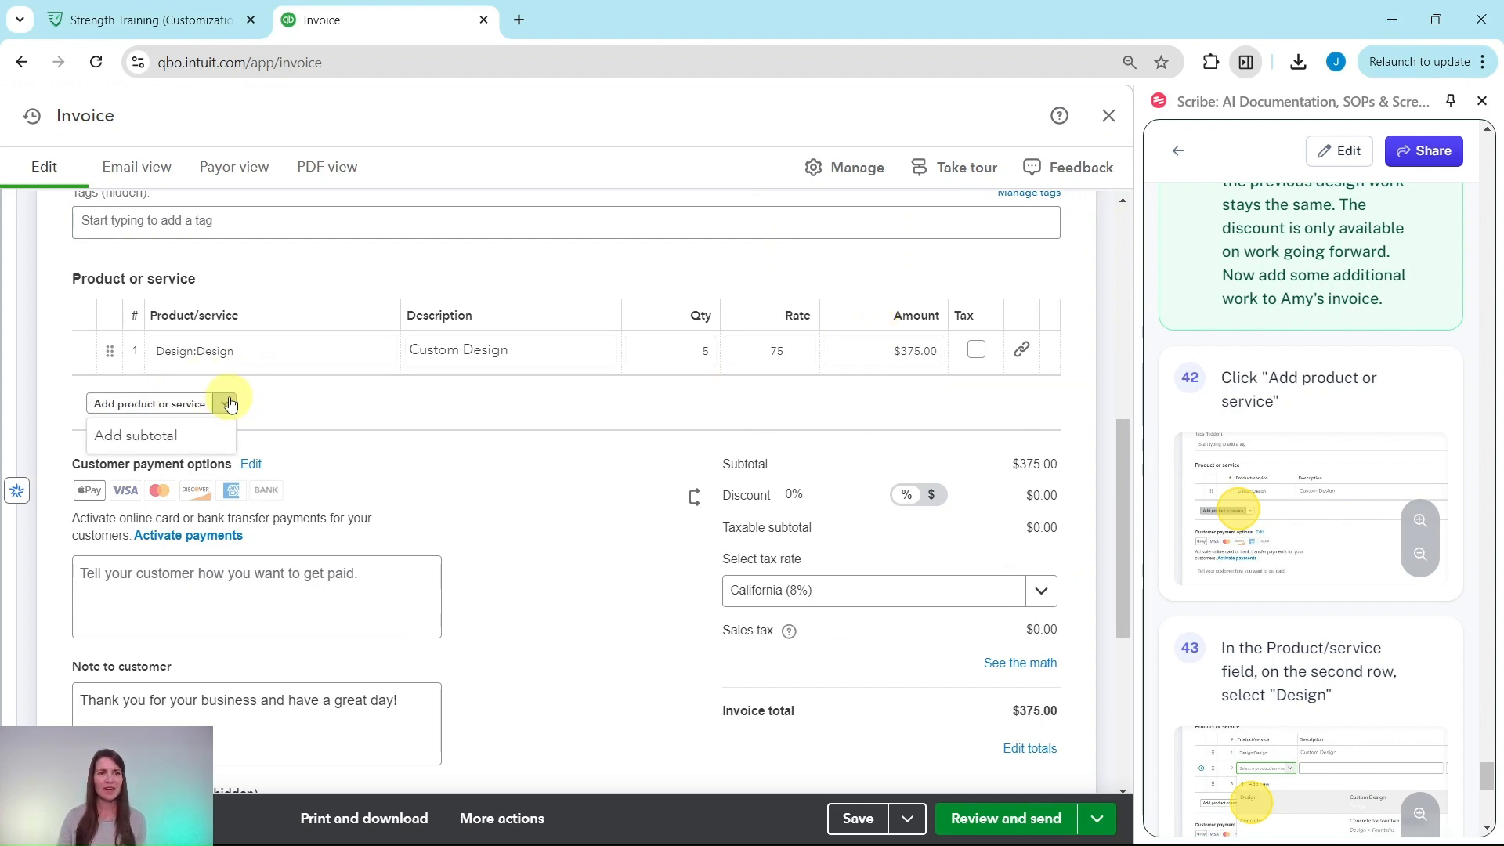
{"action": "left_click", "coordinate": [166, 404]}
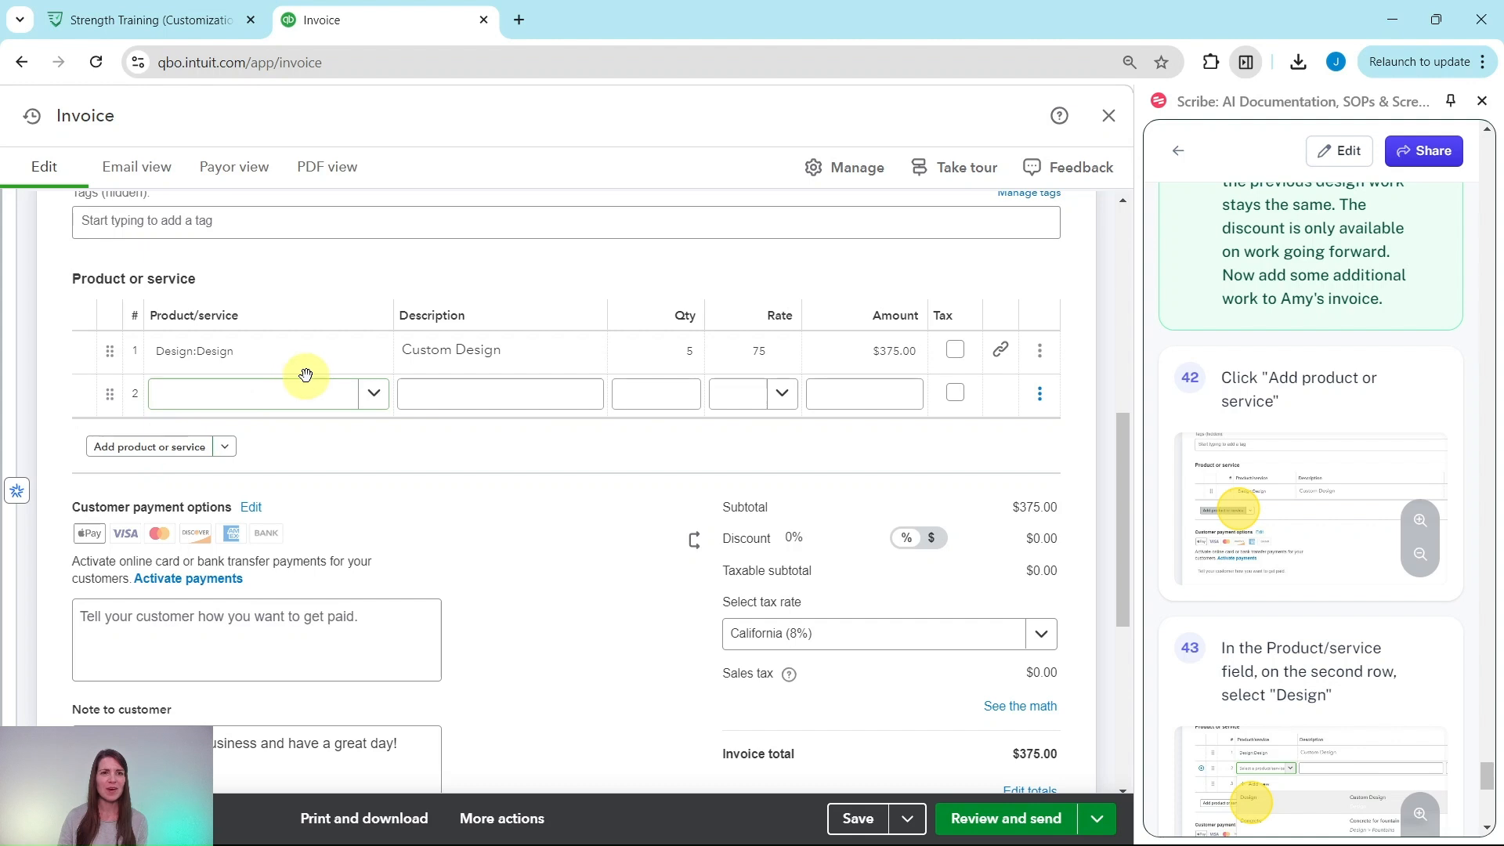
{"action": "left_click", "coordinate": [377, 395]}
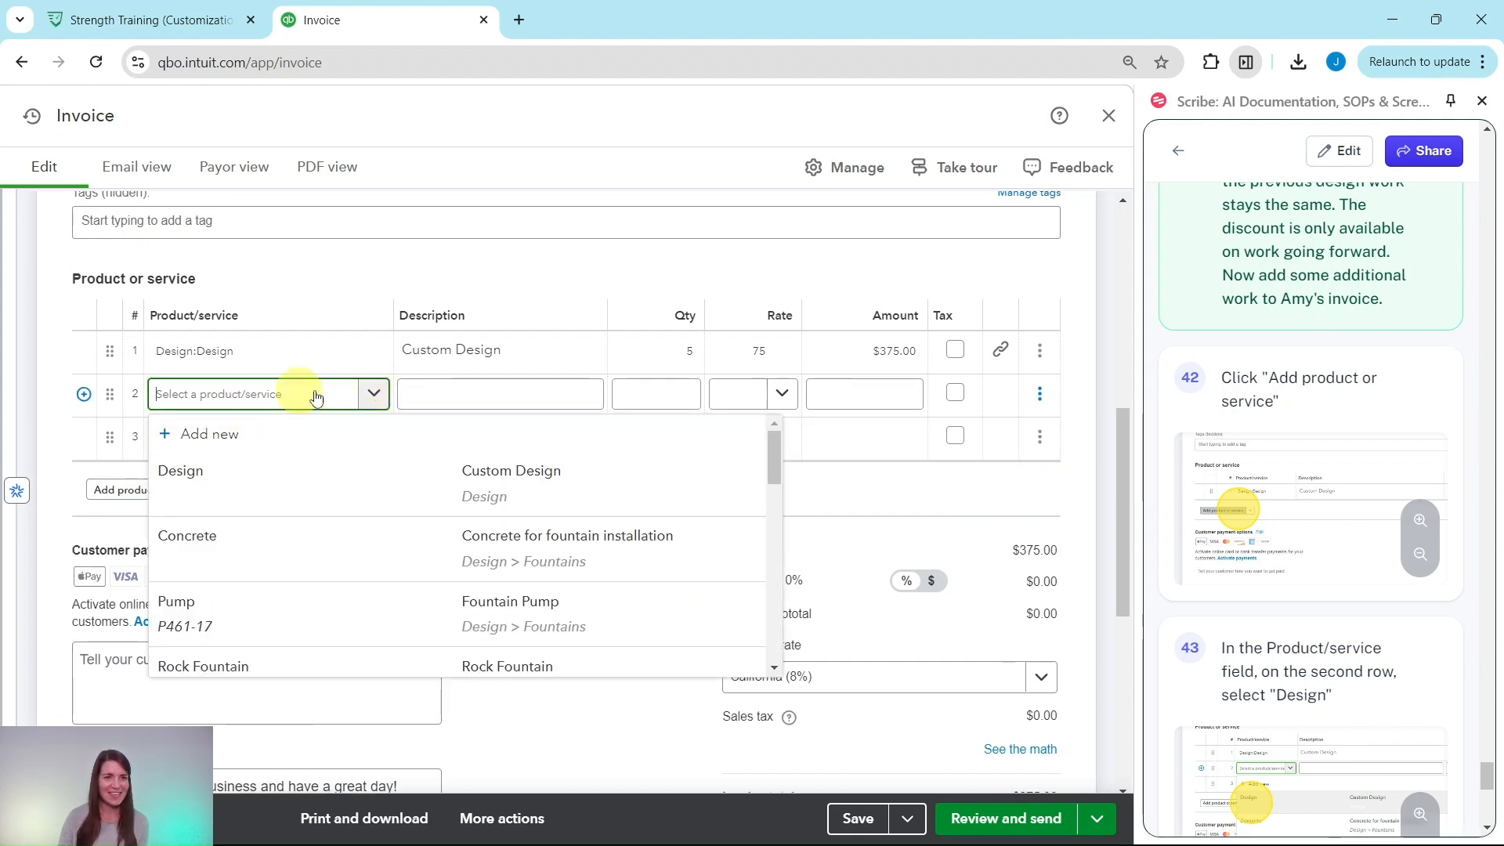
{"action": "left_click", "coordinate": [185, 474]}
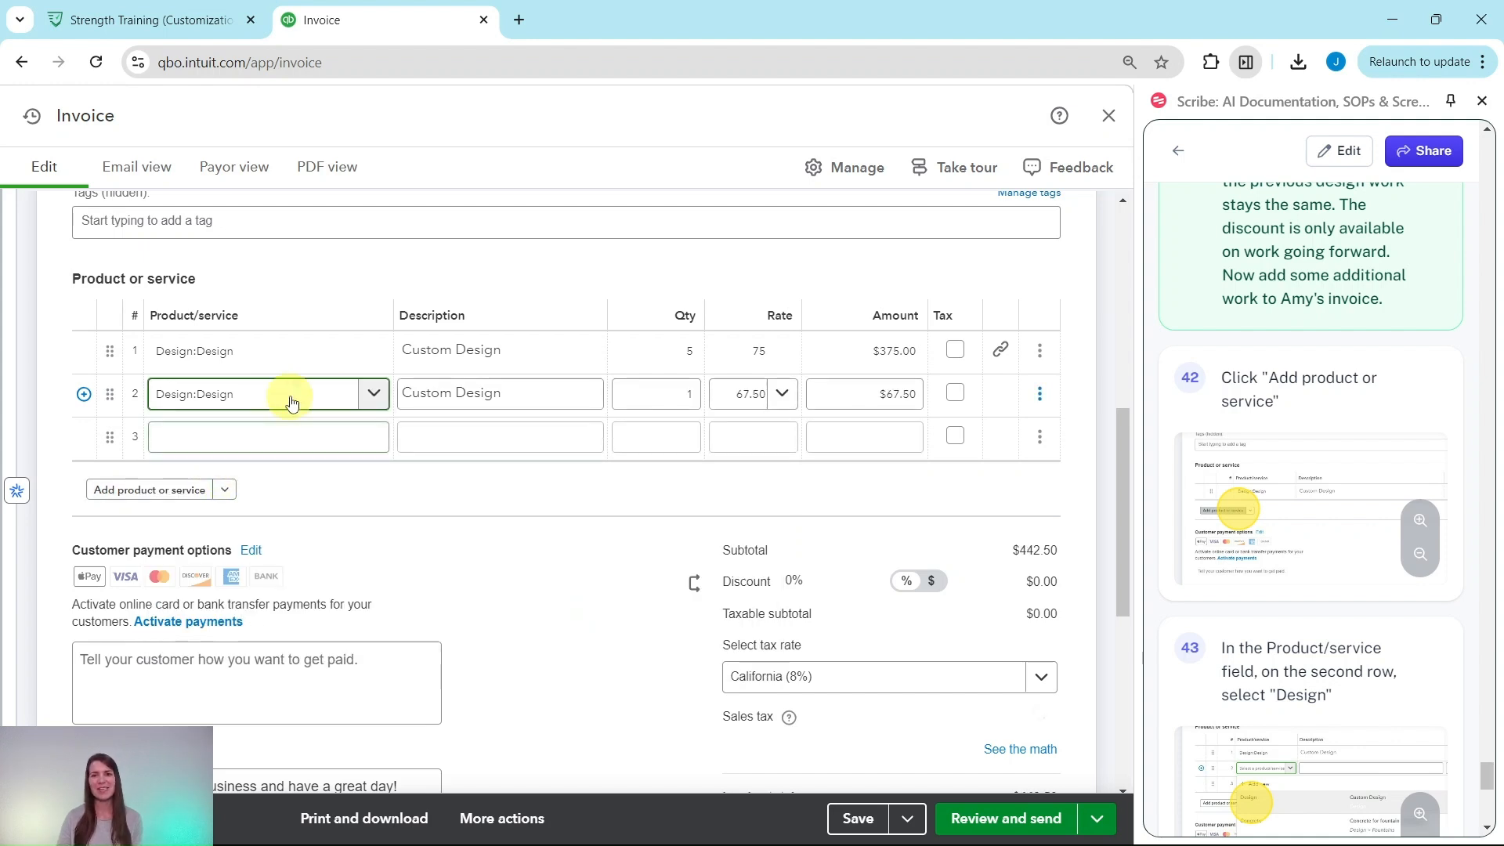
Compare the second line's price with the guide's discount note, then save and close the invoice
{"action": "scroll", "coordinate": [1225, 481], "scroll_direction": "down", "scroll_amount": 5}
{"action": "scroll", "coordinate": [1225, 481], "scroll_direction": "down", "scroll_amount": 2}
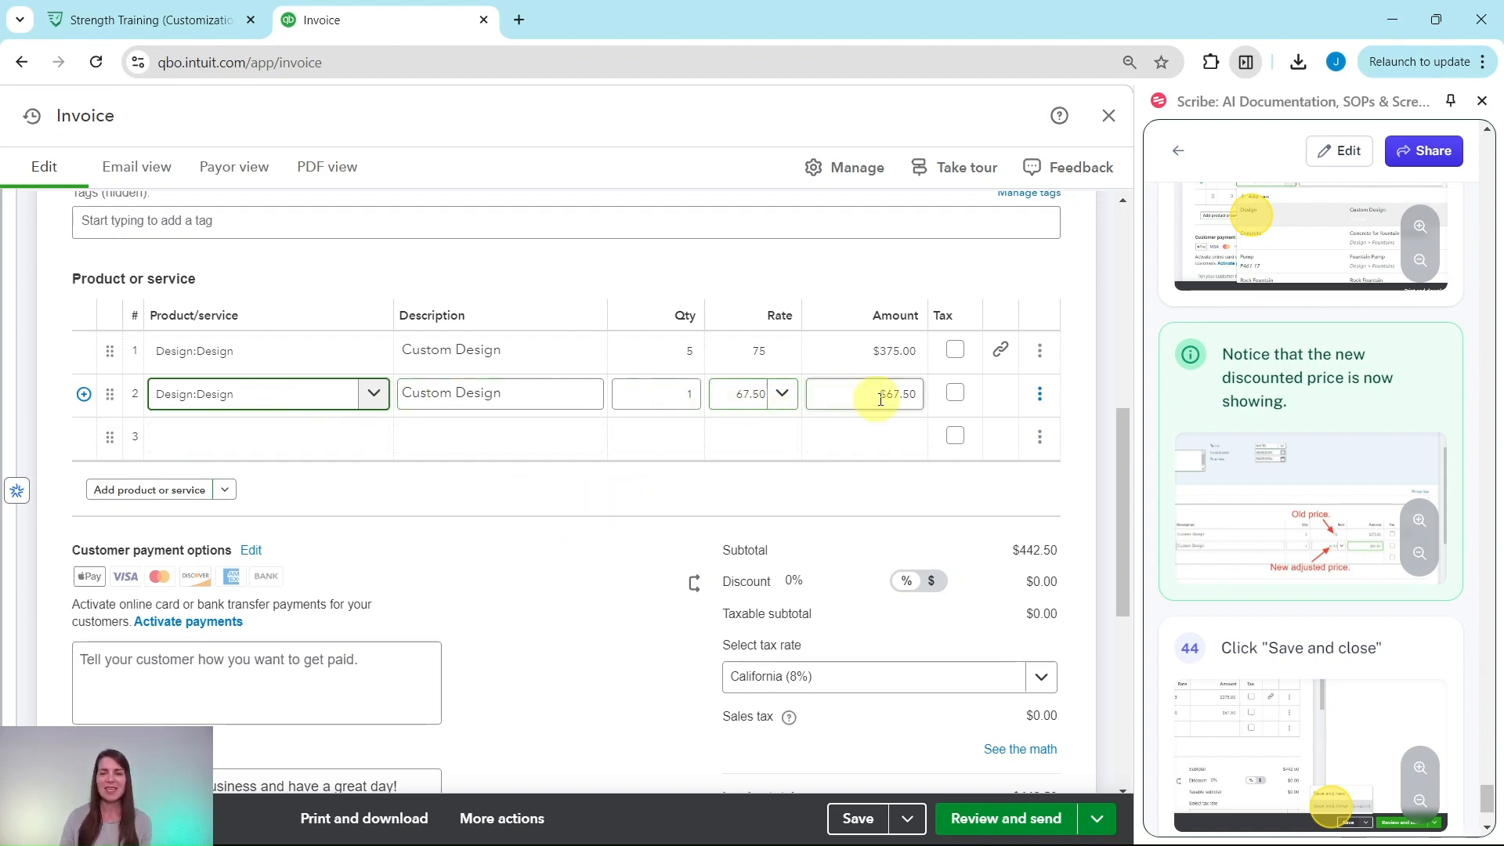
{"action": "scroll", "coordinate": [1251, 577], "scroll_direction": "down", "scroll_amount": 3}
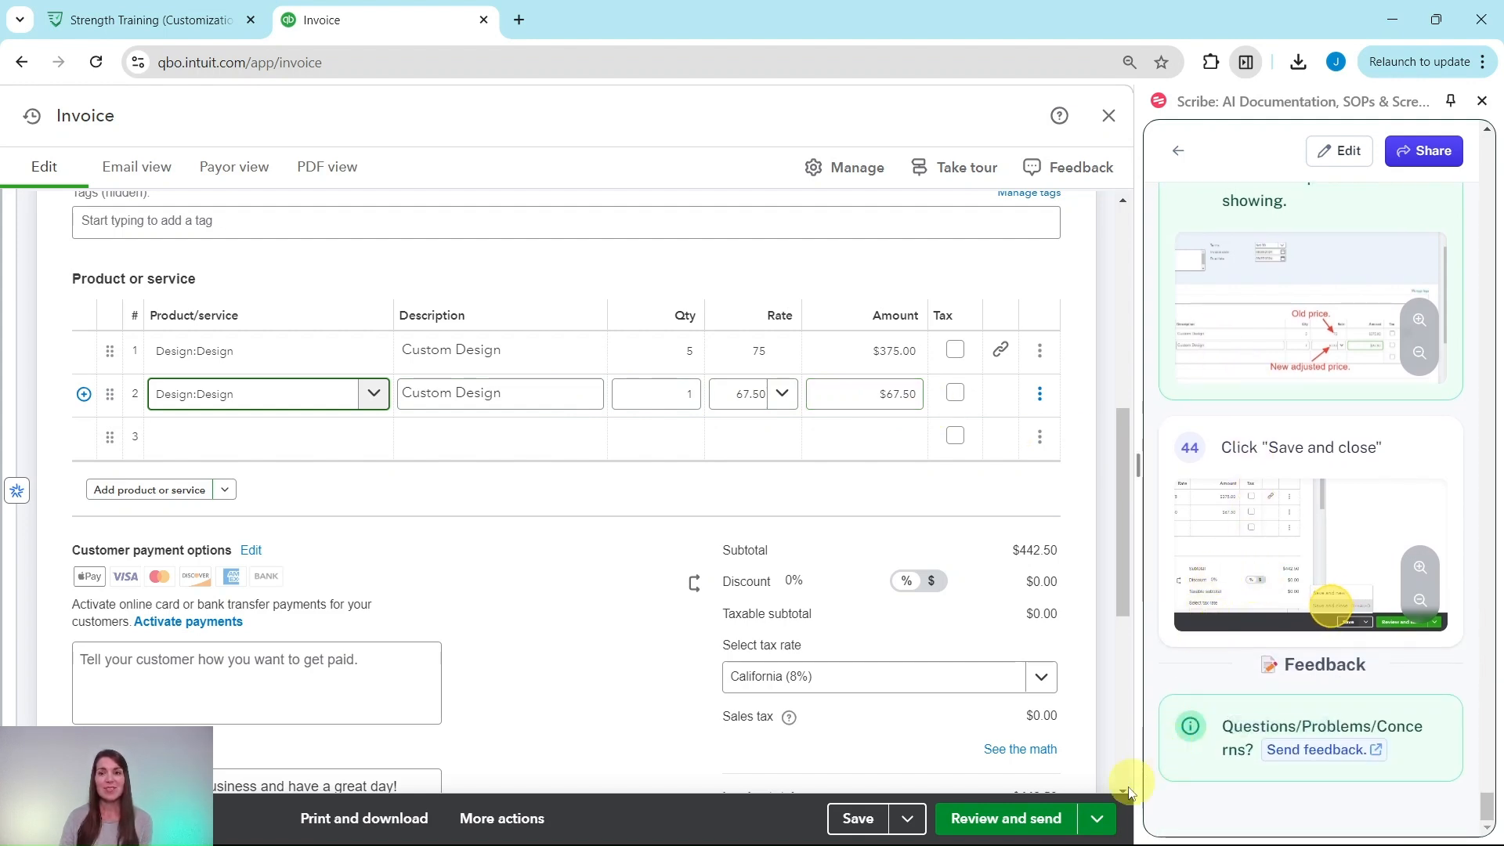
{"action": "left_click", "coordinate": [1099, 820]}
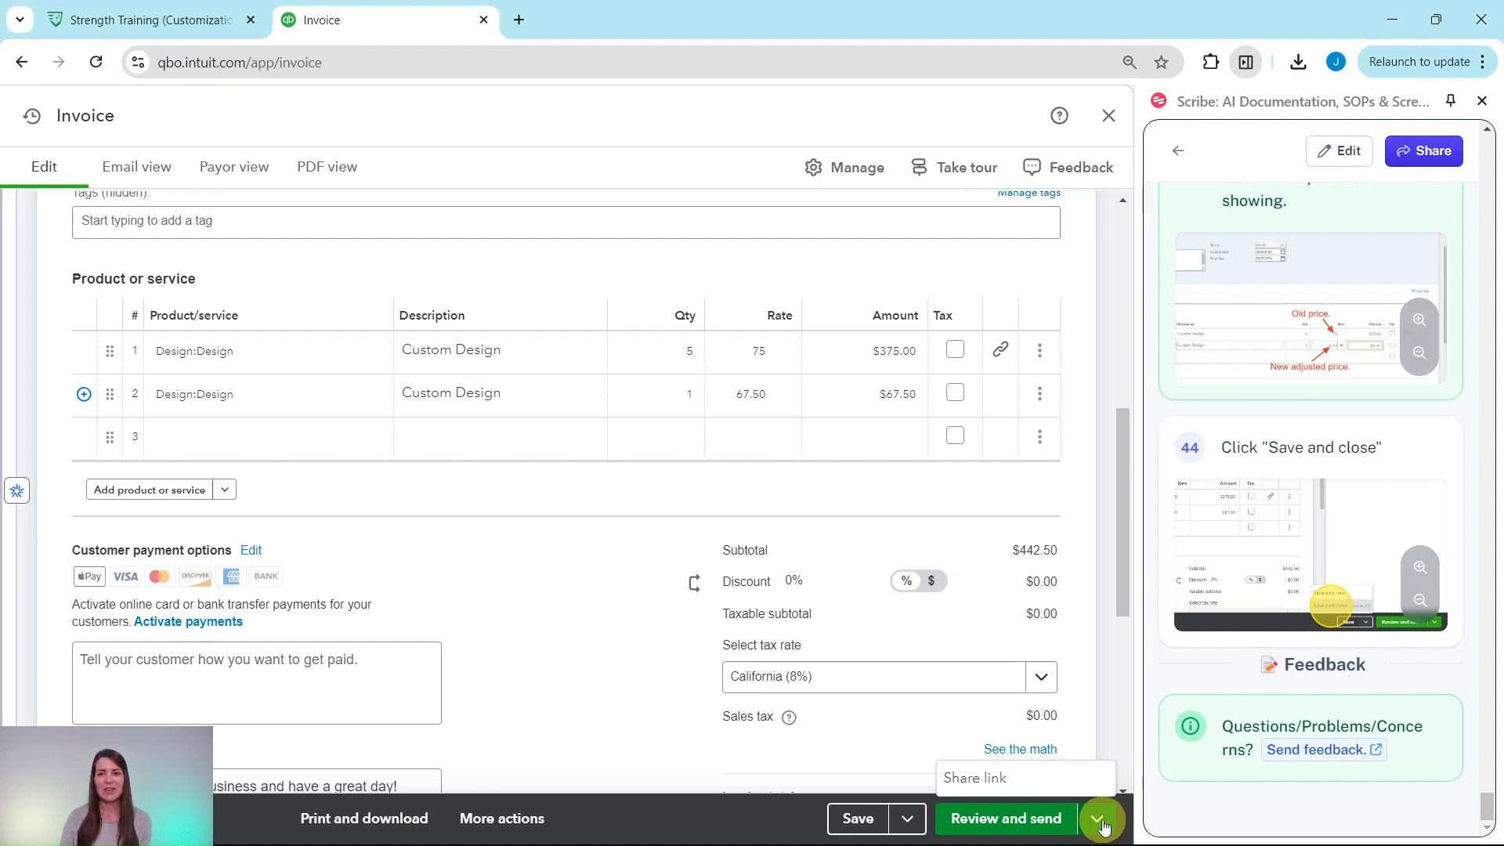
{"action": "left_click", "coordinate": [906, 820]}
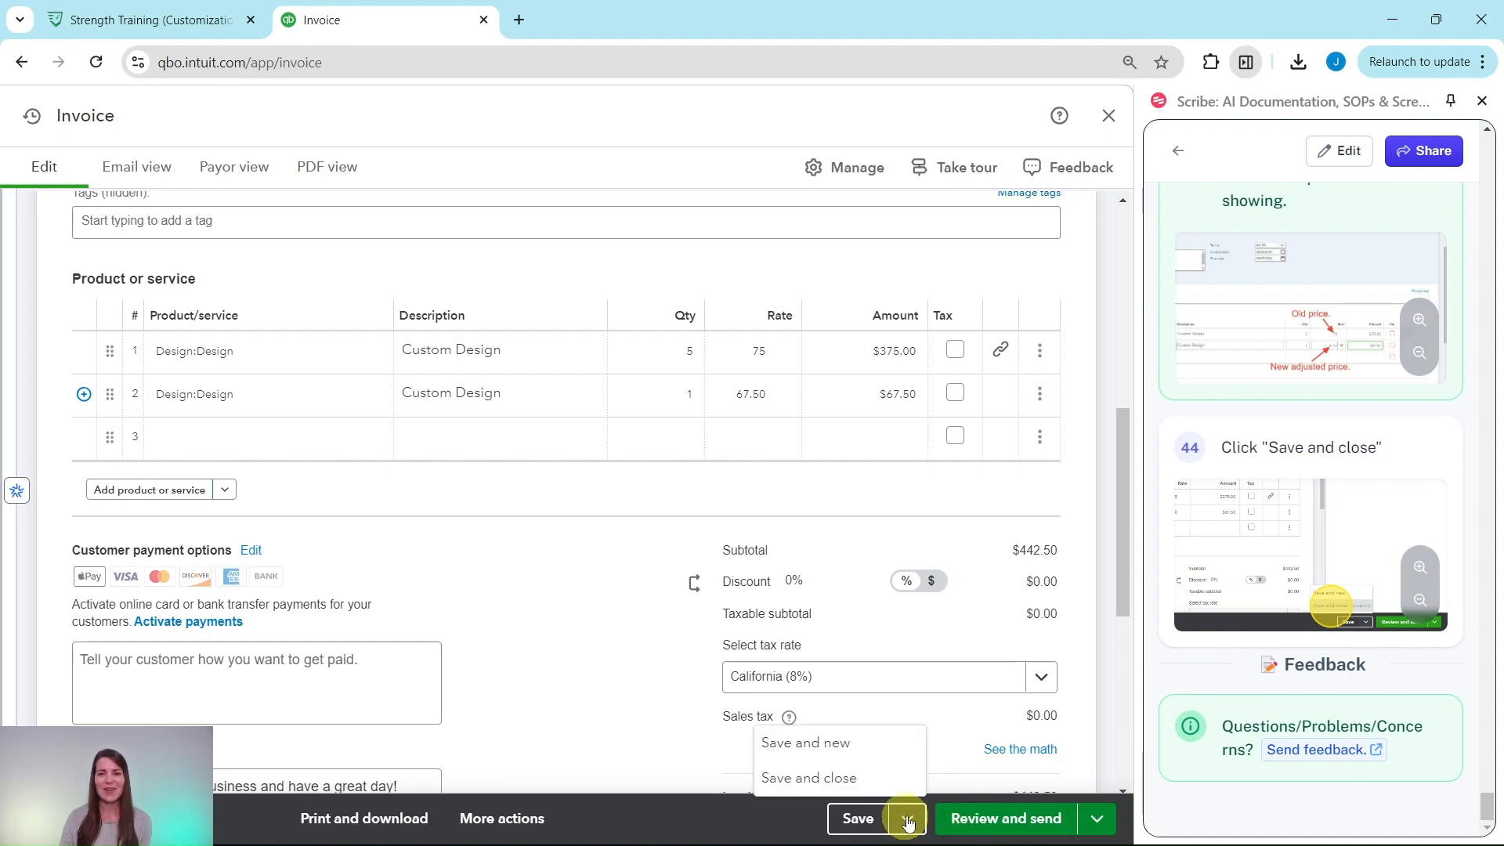
{"action": "left_click", "coordinate": [801, 787]}
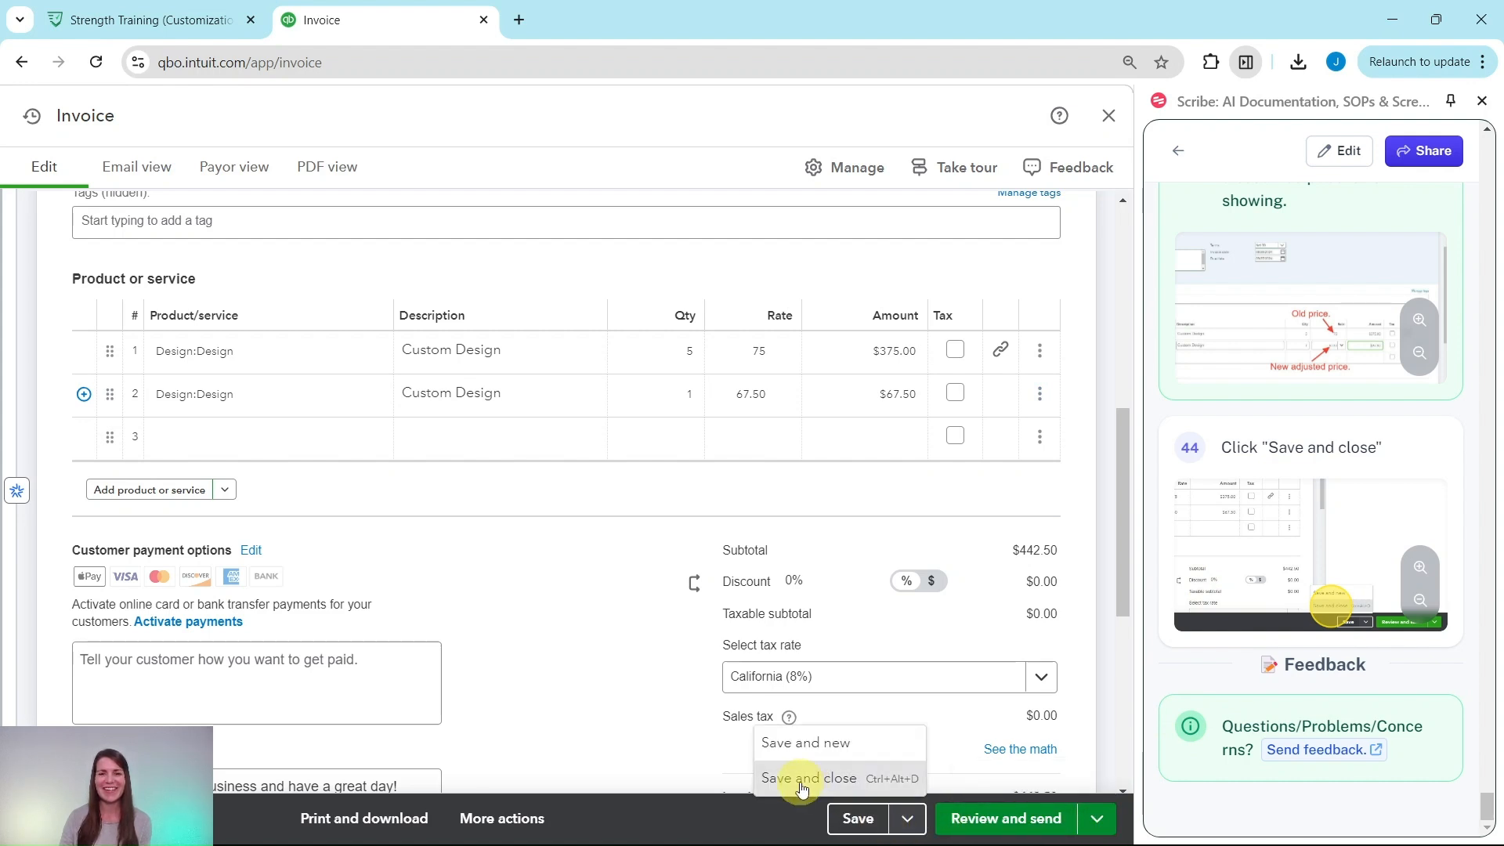